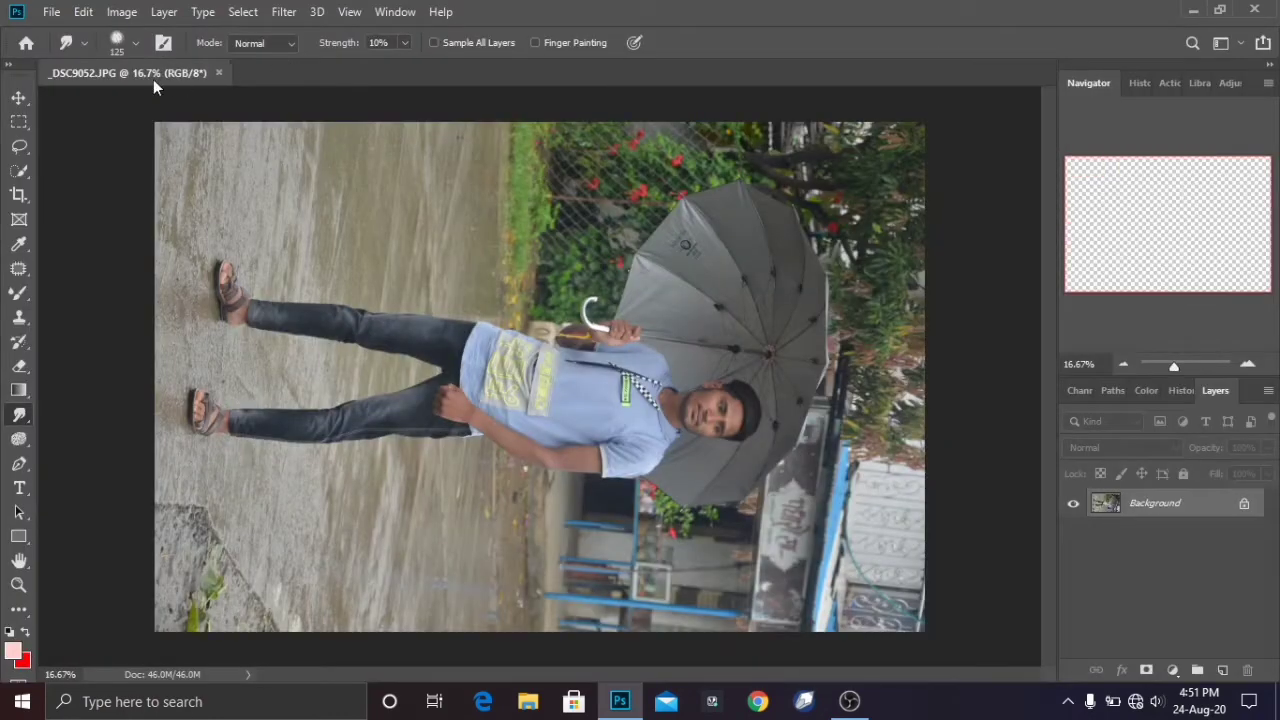
# Step: Duplicate the Background layer, hide the original, and rotate the image 90° counterclockwise
pyautogui.moveTo(1096, 522); pyautogui.dragTo(1222, 669)
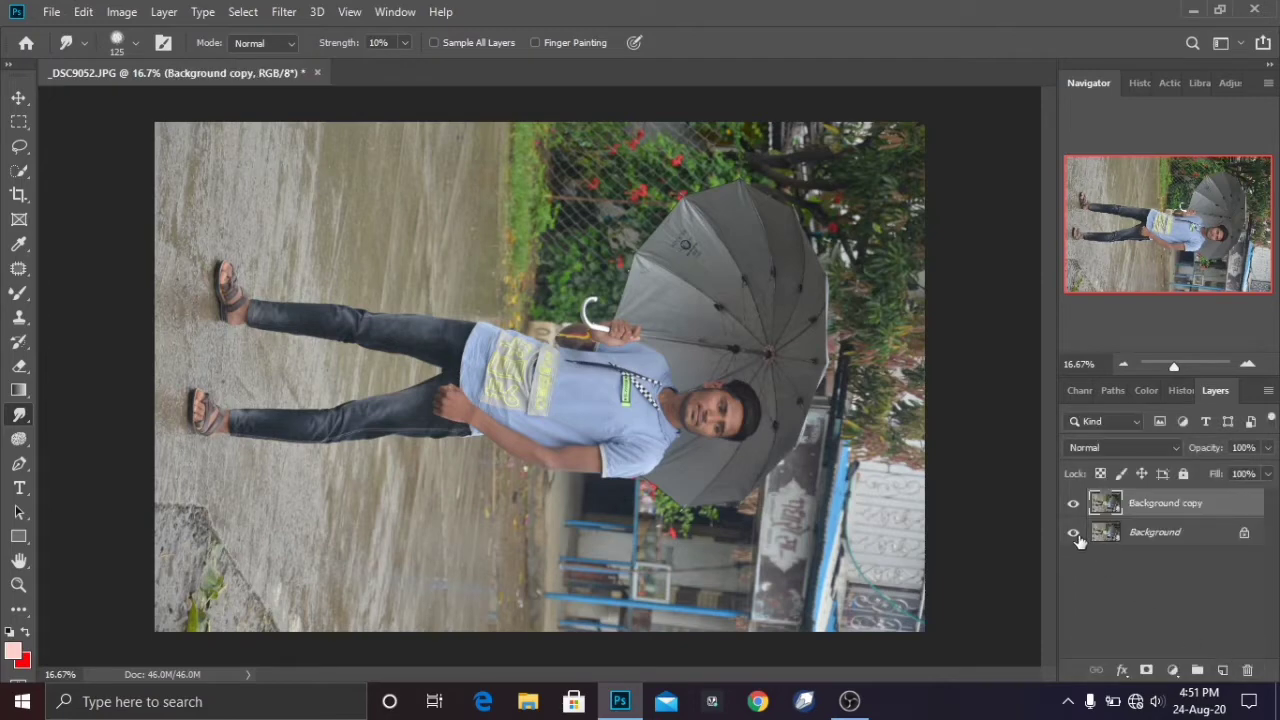
pyautogui.click(121, 11)
pyautogui.moveTo(229, 189)
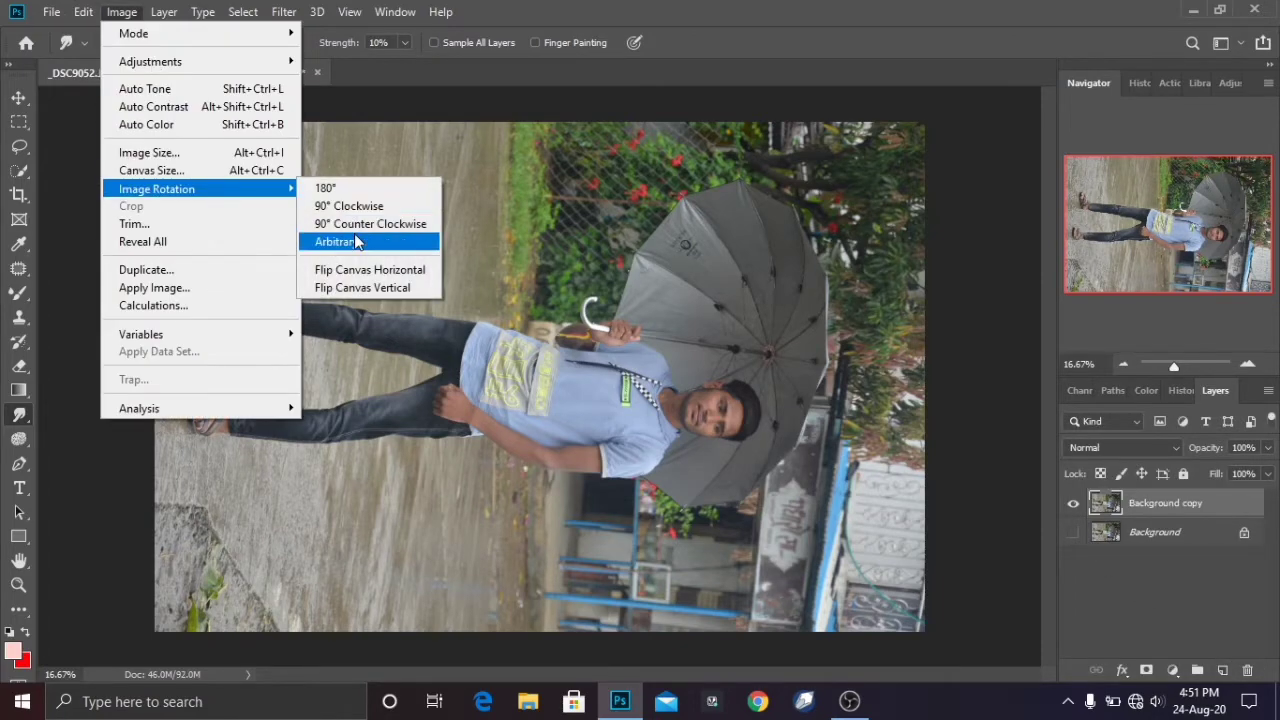
pyautogui.click(345, 243)
pyautogui.hotkey('ctrl', '-')
pyautogui.hotkey('ctrl', '-')
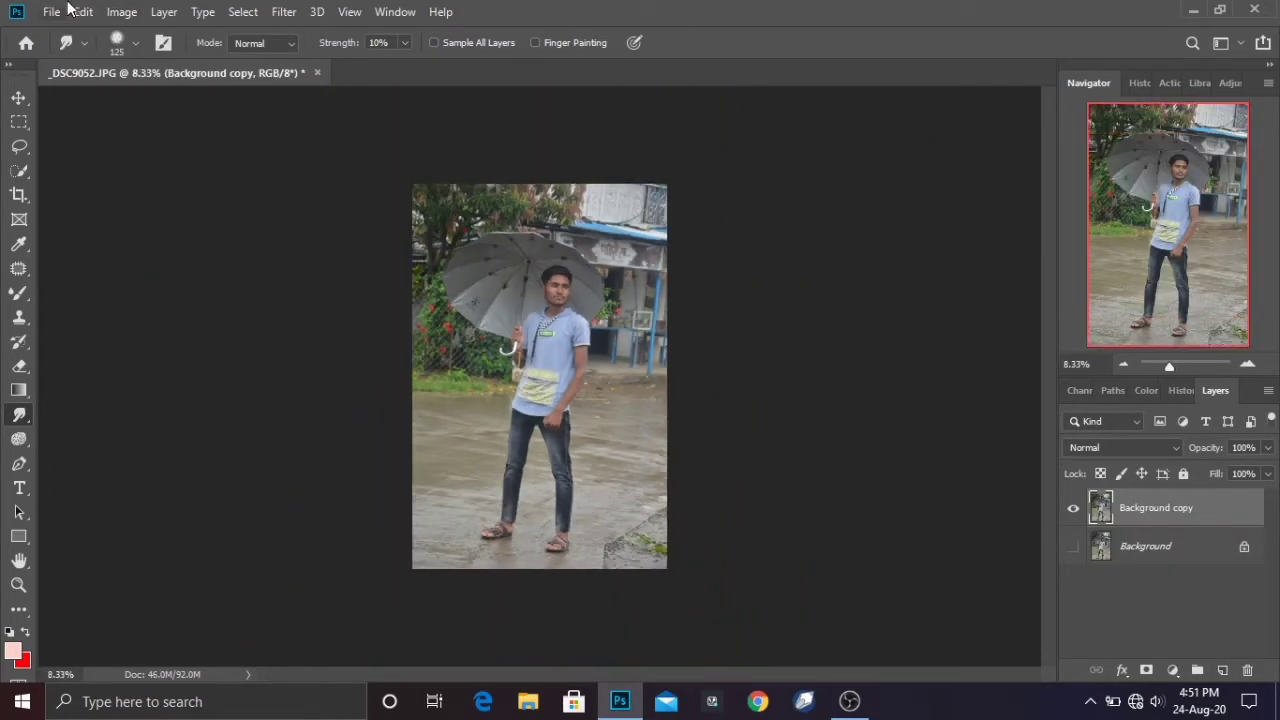
# Step: Apply a Shadows/Highlights adjustment to the Background copy layer with a shadows amount of about 4%
pyautogui.click(121, 11)
pyautogui.moveTo(160, 58)
pyautogui.click(416, 380)
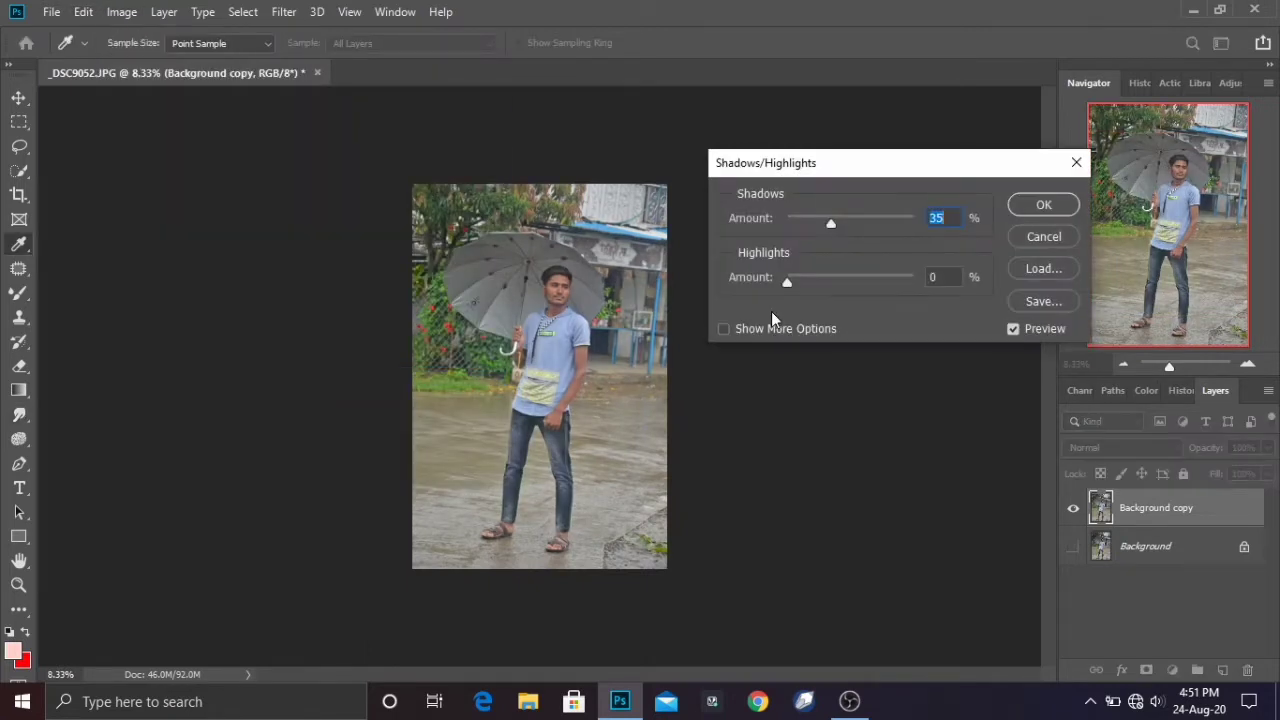
pyautogui.moveTo(830, 222); pyautogui.dragTo(794, 224)
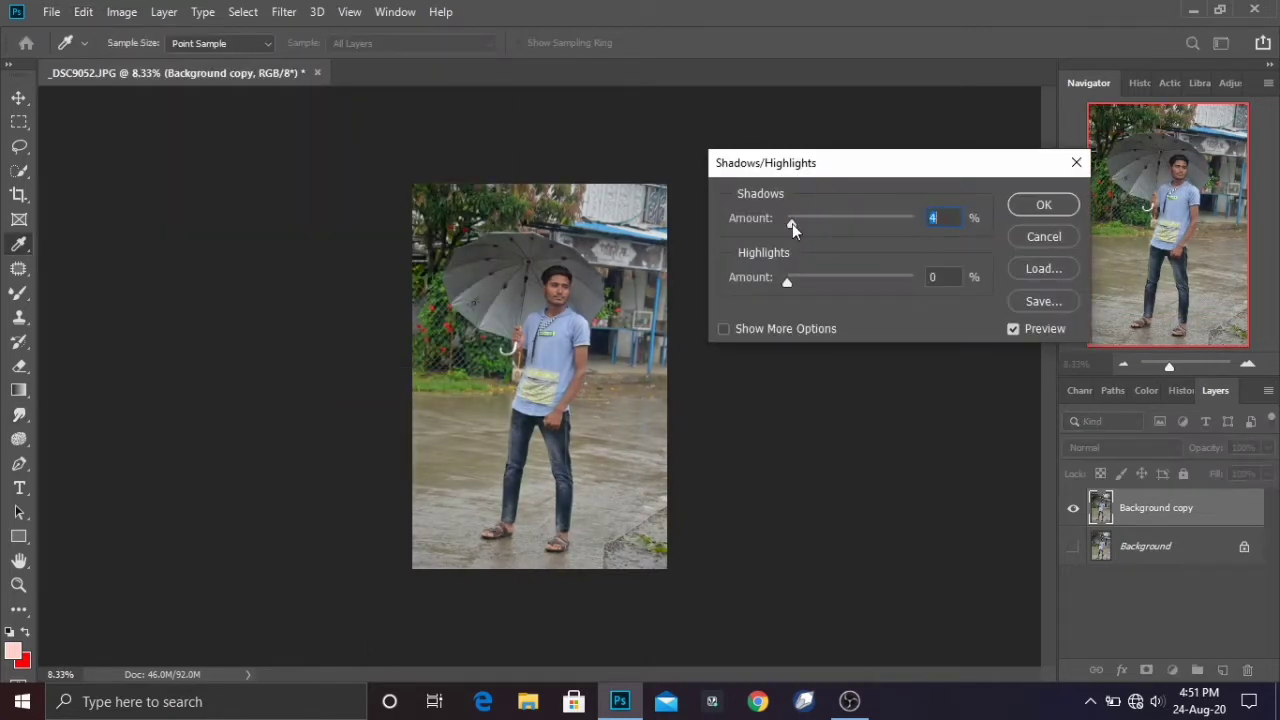
pyautogui.click(788, 283)
pyautogui.click(1043, 205)
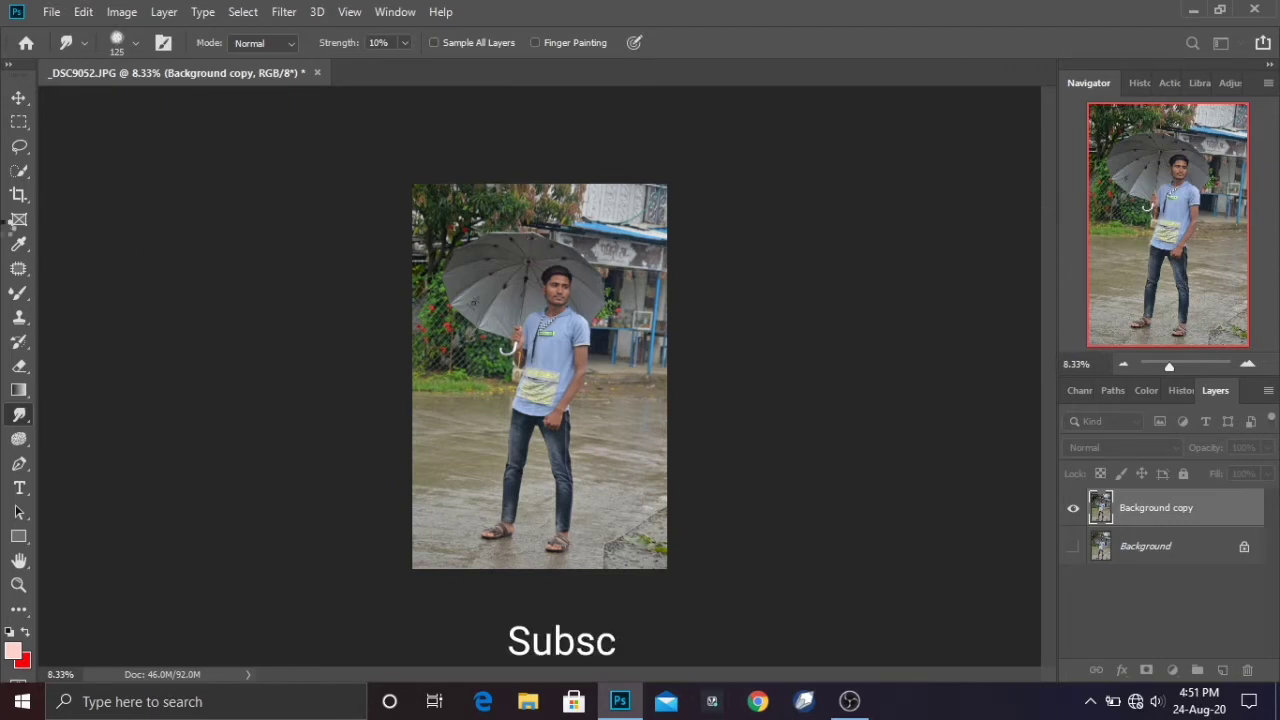
# Step: Select the man and his umbrella automatically with Select Subject
pyautogui.click(17, 173)
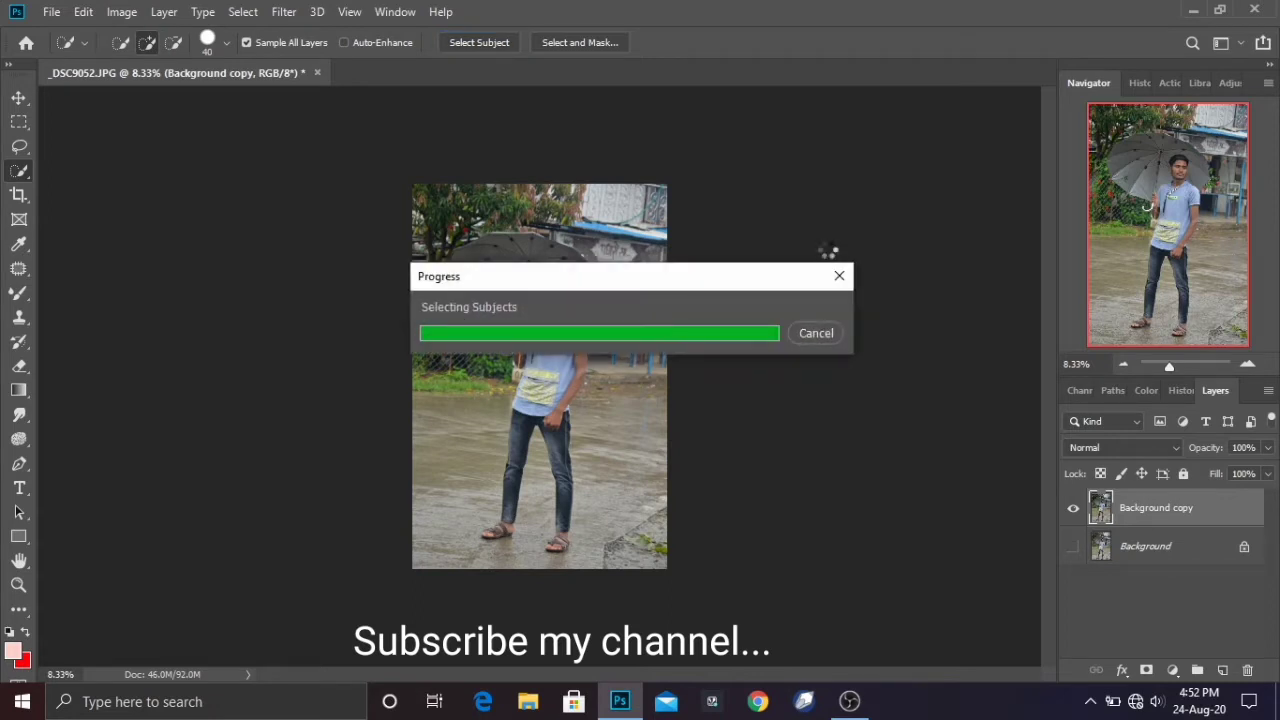
pyautogui.hotkey('ctrl', '+')
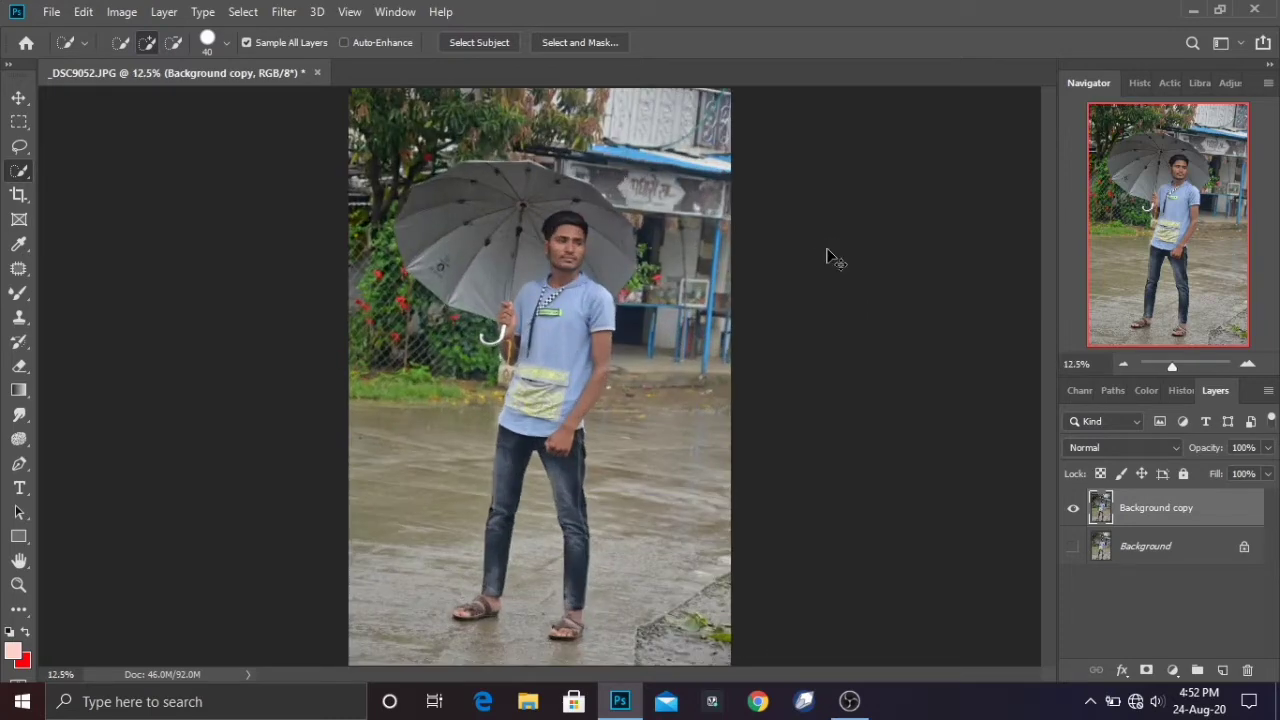
pyautogui.hotkey('ctrl', '+')
pyautogui.hotkey('ctrl', '+')
pyautogui.hotkey('ctrl', '+')
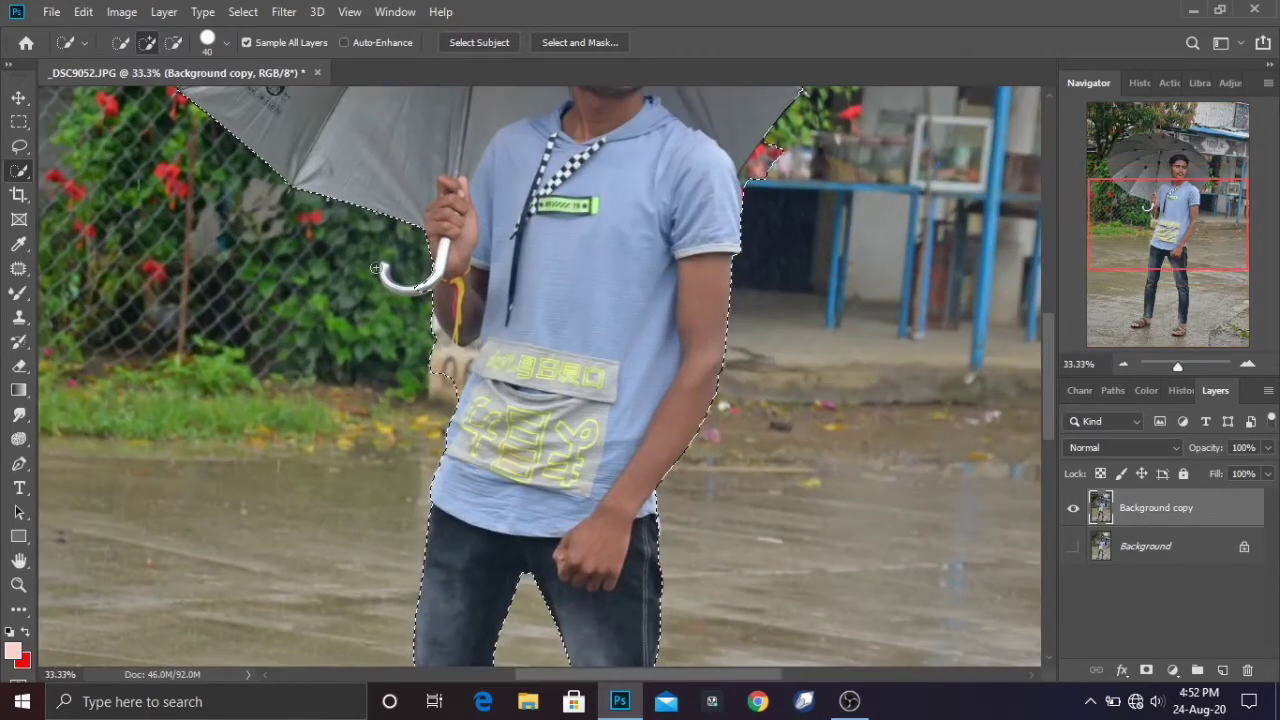
# Step: Add the umbrella handle to the selection and subtract the flowers between the umbrella's edge and the man's shoulder
pyautogui.press('alt')
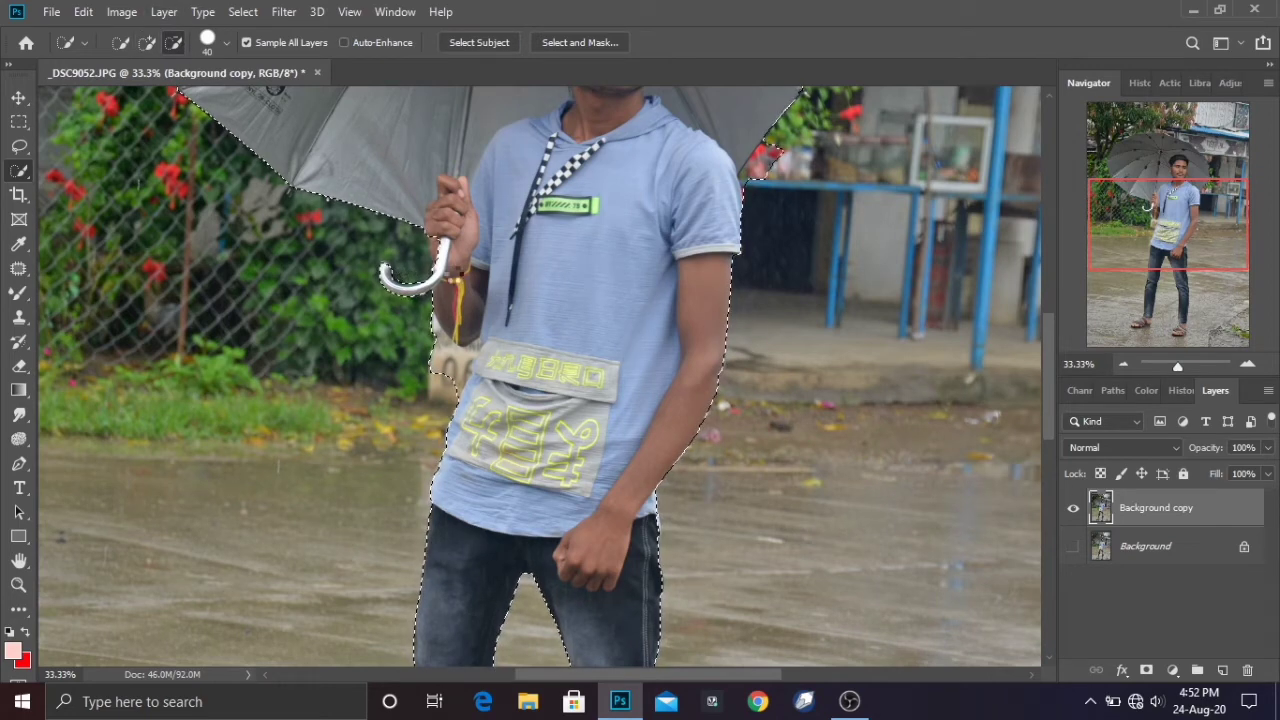
pyautogui.keyDown('alt'); pyautogui.click(760, 163); pyautogui.keyUp('alt')
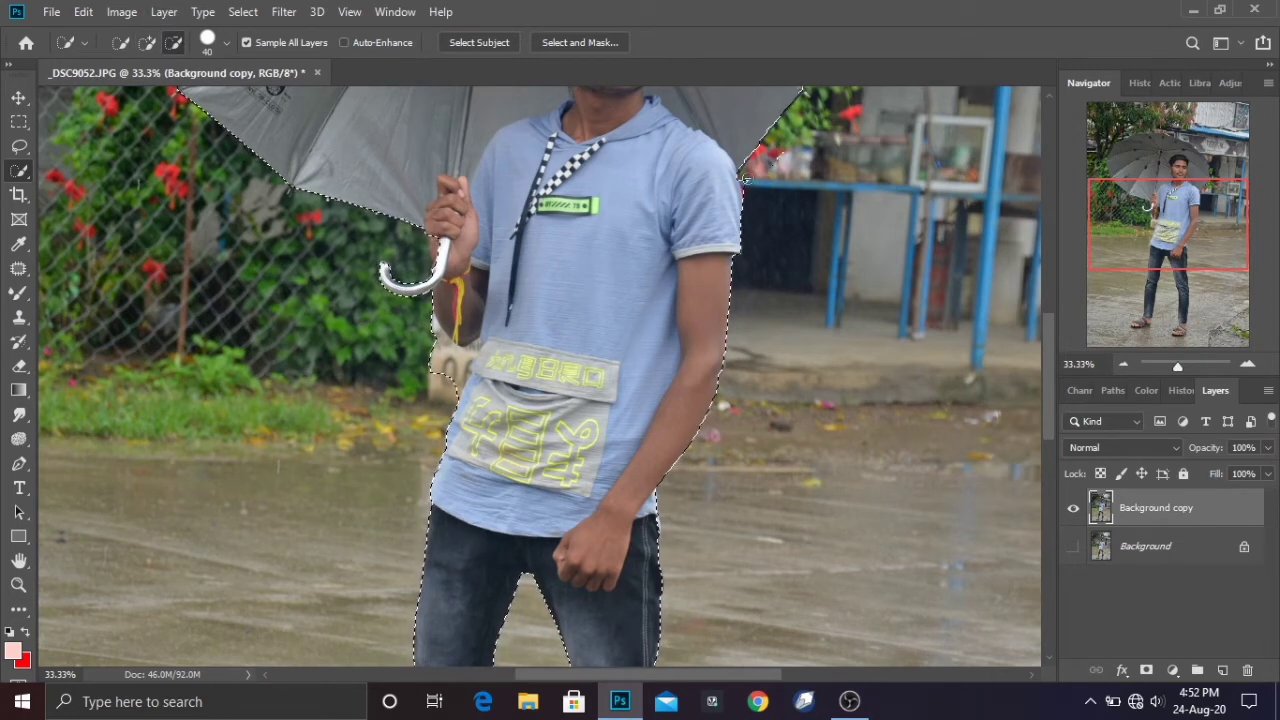
pyautogui.moveTo(1042, 340); pyautogui.dragTo(1037, 256)
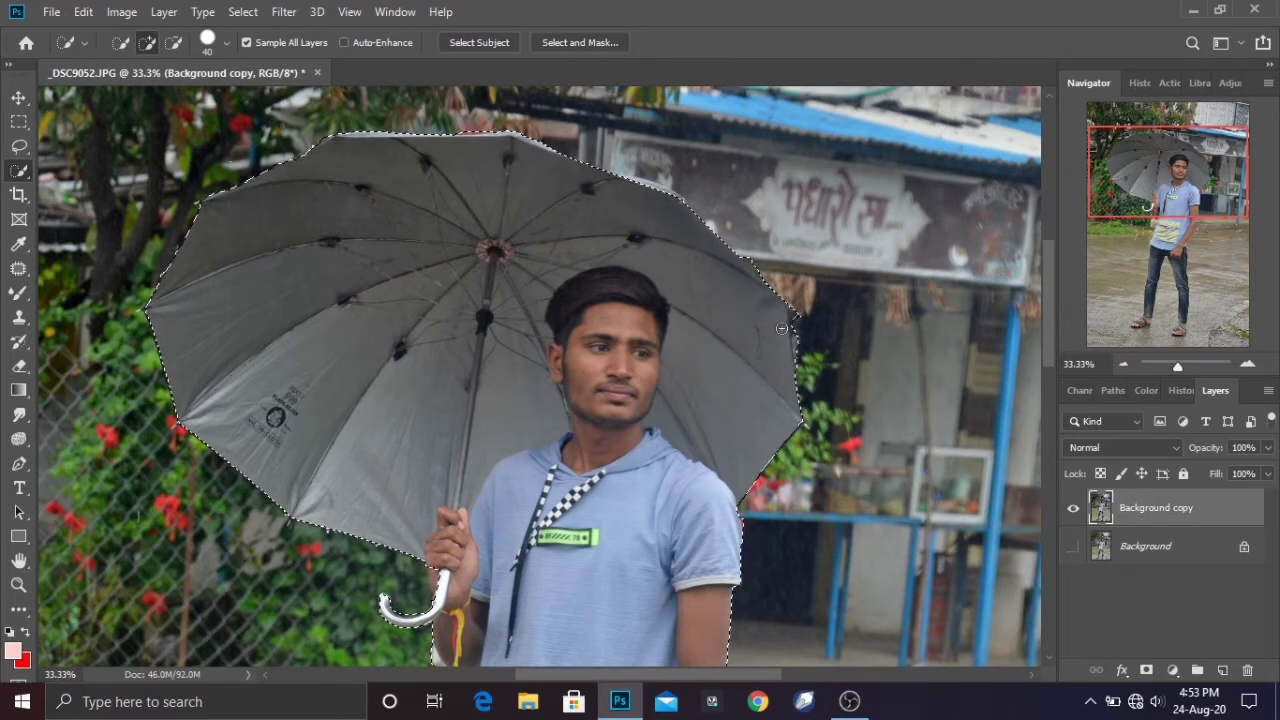
# Step: Subtract the background patch below the raised elbow from the selection and refine its outline around the sandals
pyautogui.moveTo(1048, 333); pyautogui.dragTo(1059, 416)
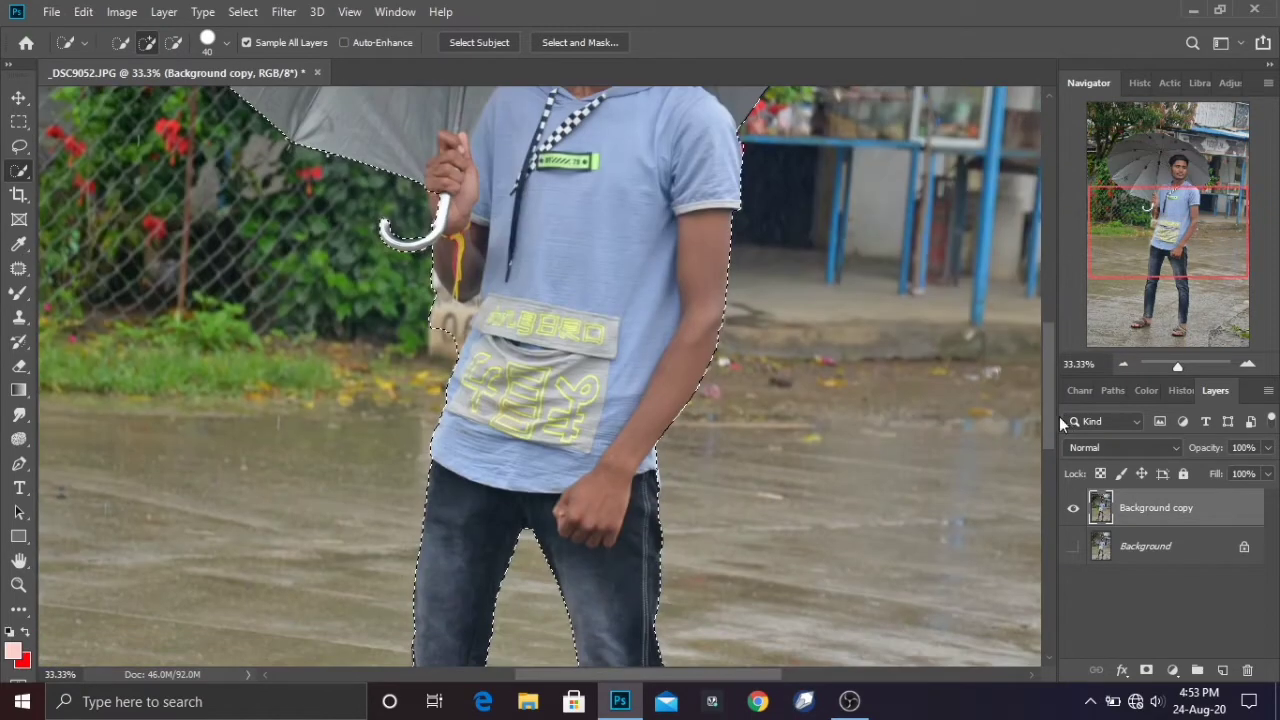
pyautogui.click(174, 43)
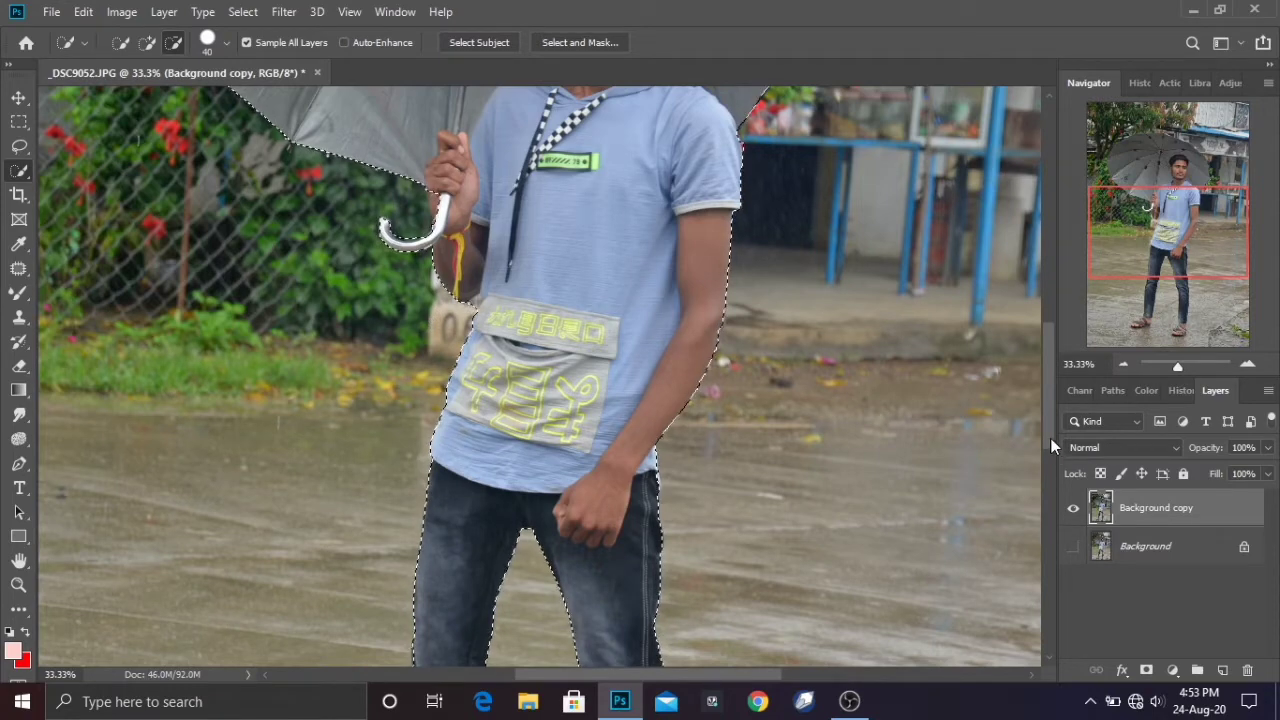
pyautogui.moveTo(1047, 393); pyautogui.dragTo(1049, 540)
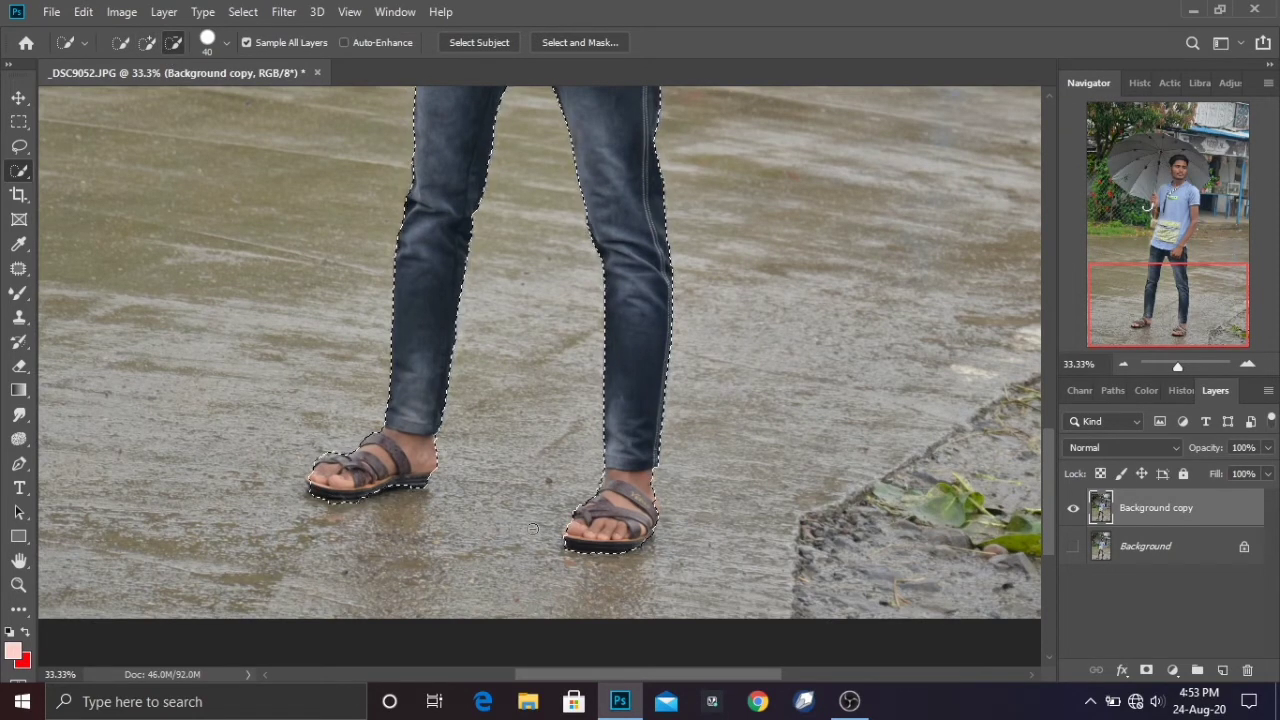
pyautogui.click(146, 44)
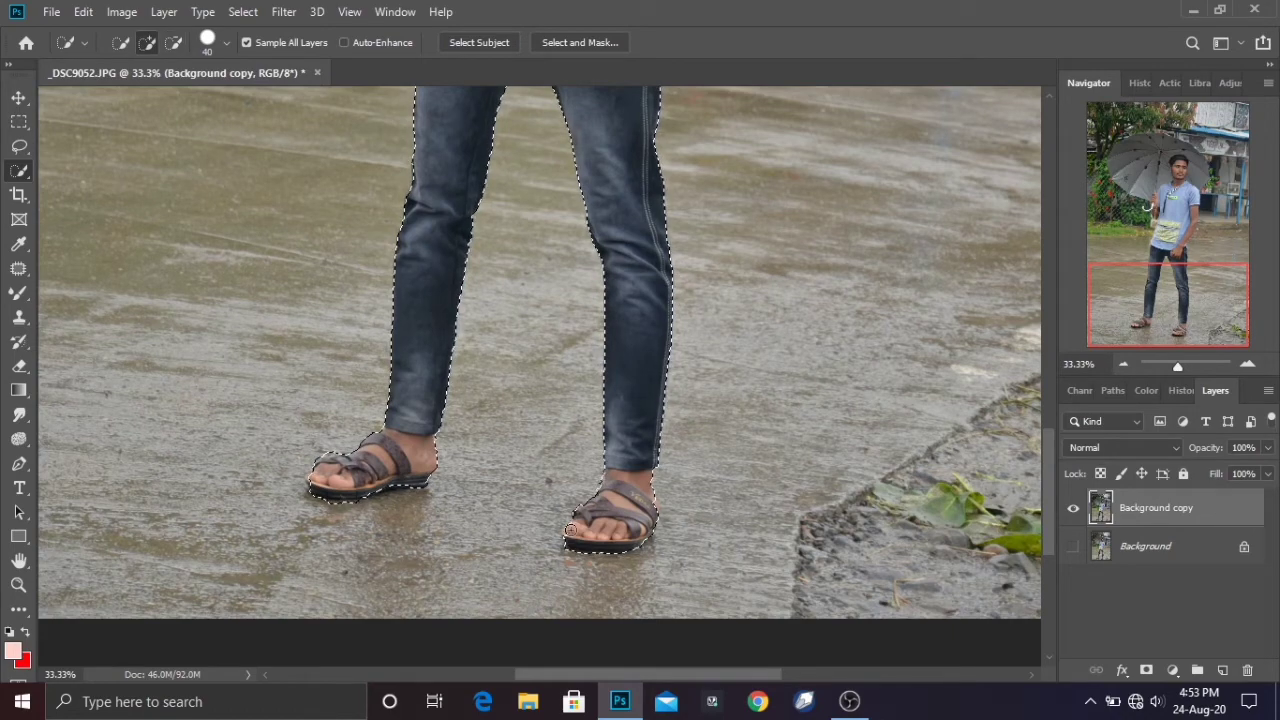
# Step: Feather the selection by 2 pixels and turn it into a layer mask on the Background copy layer
pyautogui.rightClick(606, 204)
pyautogui.click(686, 245)
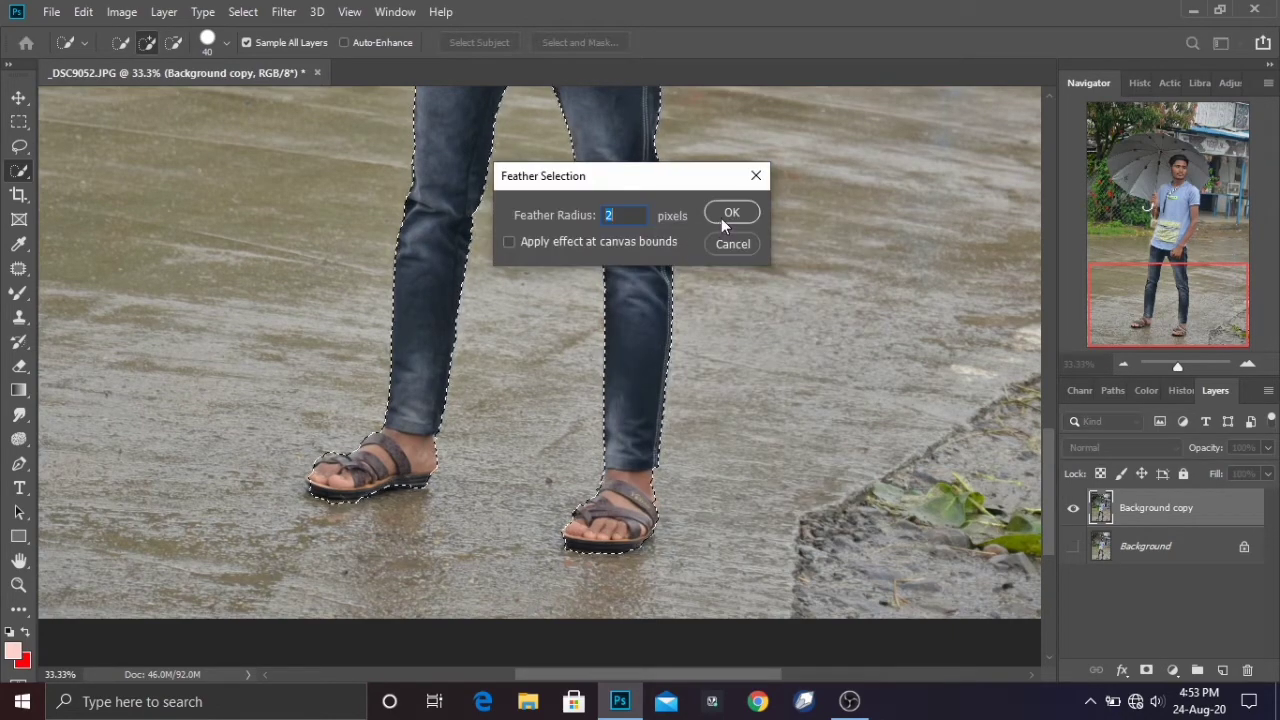
pyautogui.click(721, 218)
pyautogui.click(1147, 670)
# Step: Refine the layer mask in Select and Mask by setting Shift Edge to about -62%
pyautogui.moveTo(1046, 494); pyautogui.dragTo(1026, 306)
pyautogui.rightClick(1134, 507)
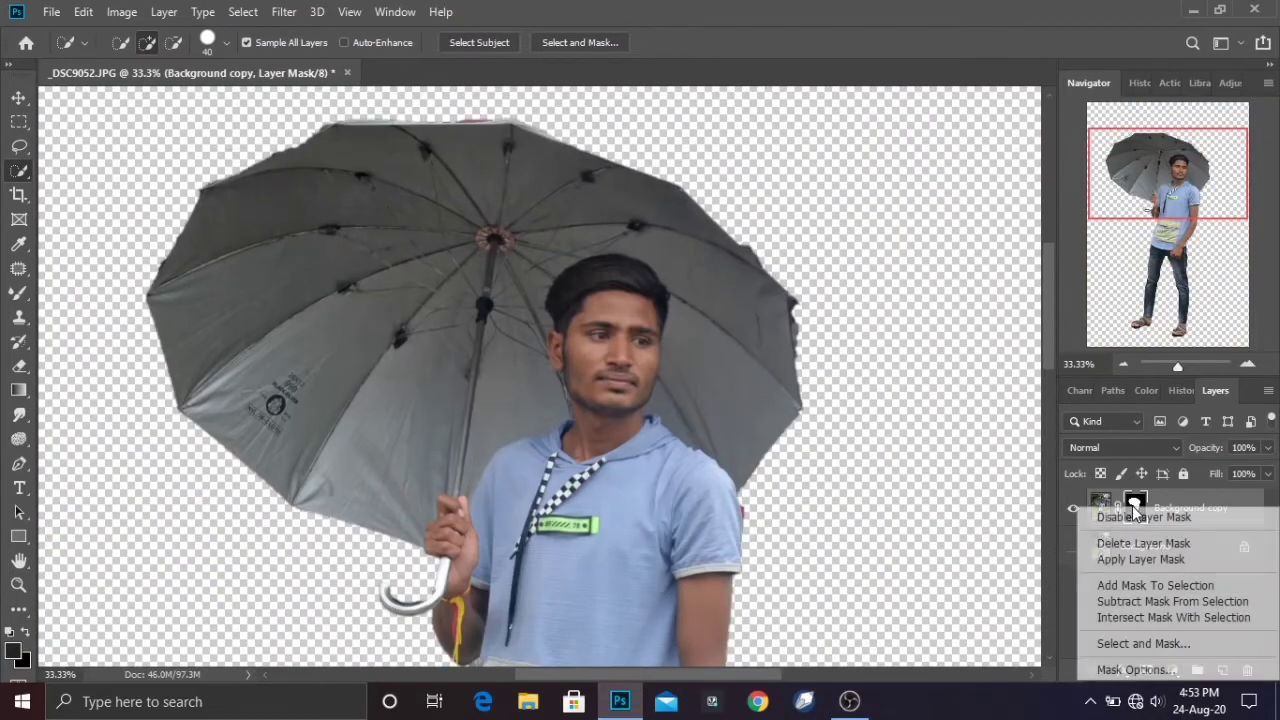
pyautogui.click(1170, 646)
pyautogui.scroll(-3, 1256, 490)
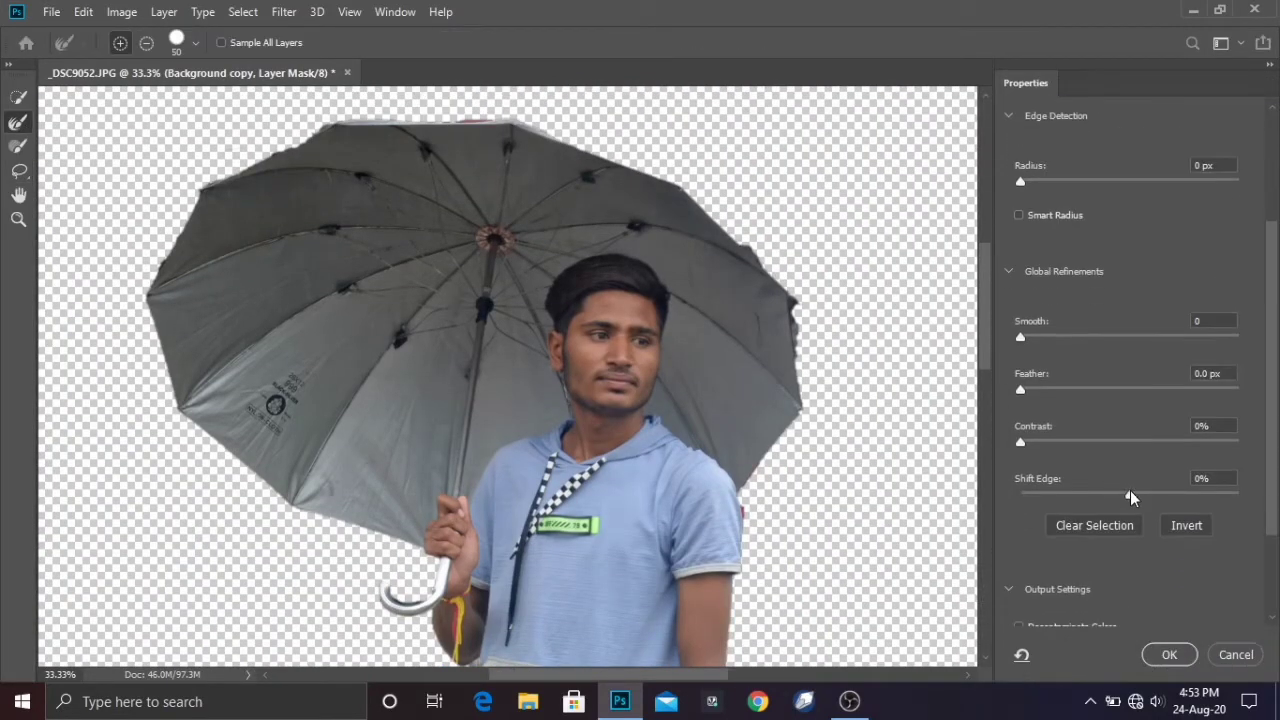
pyautogui.moveTo(1129, 494); pyautogui.dragTo(1057, 496)
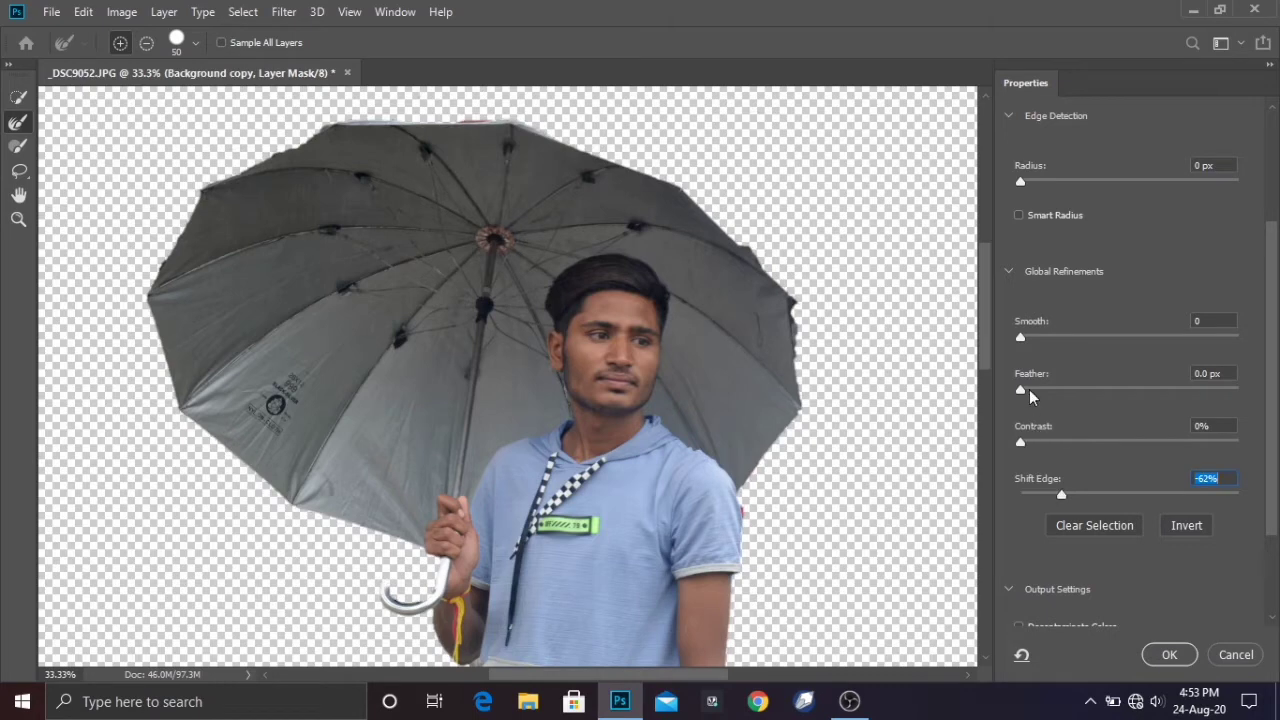
pyautogui.click(1169, 654)
# Step: Trace a Pen path around the umbrella's rough right edge on the Background copy layer to clean up the cutout
pyautogui.click(1099, 509)
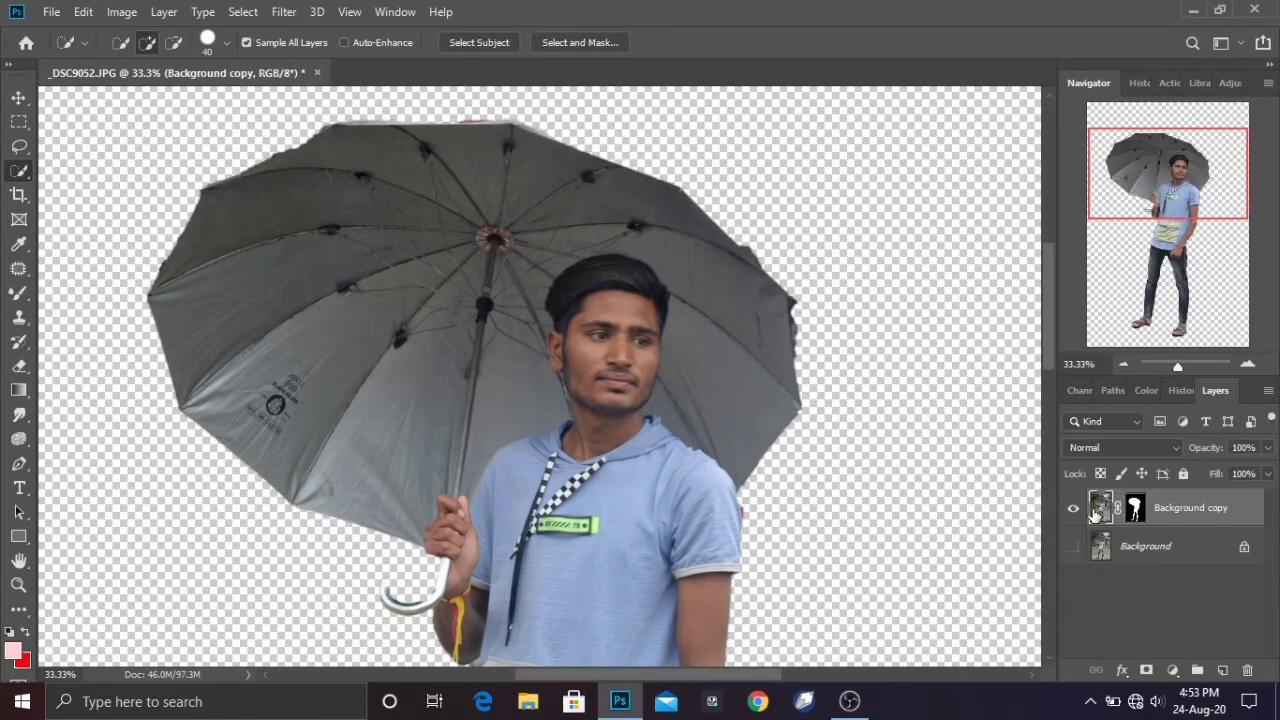
pyautogui.click(18, 463)
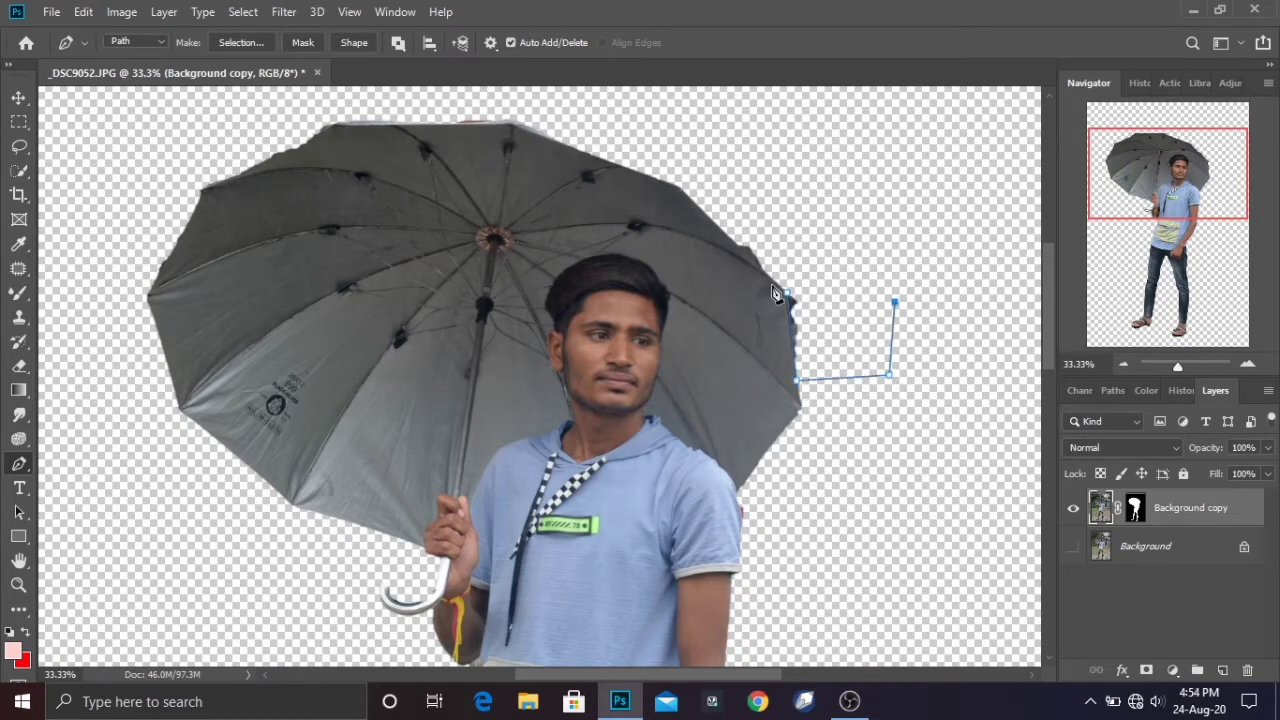
pyautogui.rightClick(790, 298)
pyautogui.click(825, 345)
pyautogui.click(735, 168)
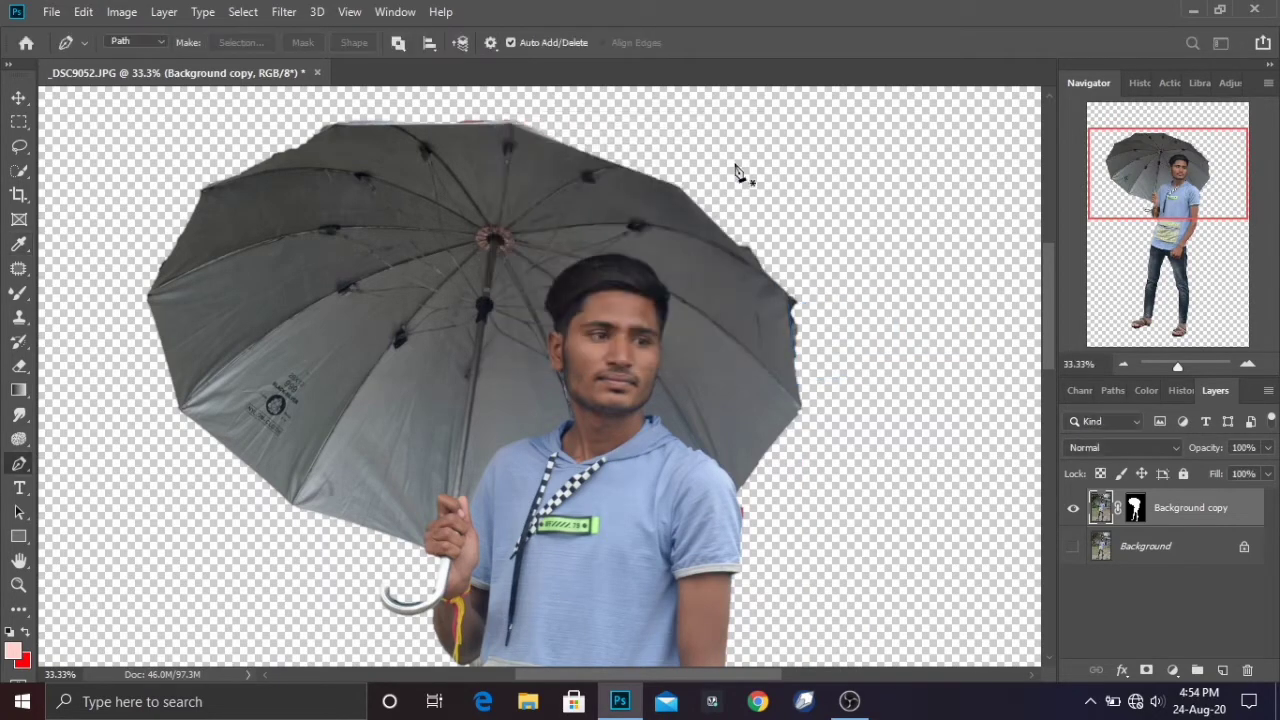
# Step: Apply the layer mask permanently to the Background copy layer
pyautogui.hotkey('ctrl', '0')
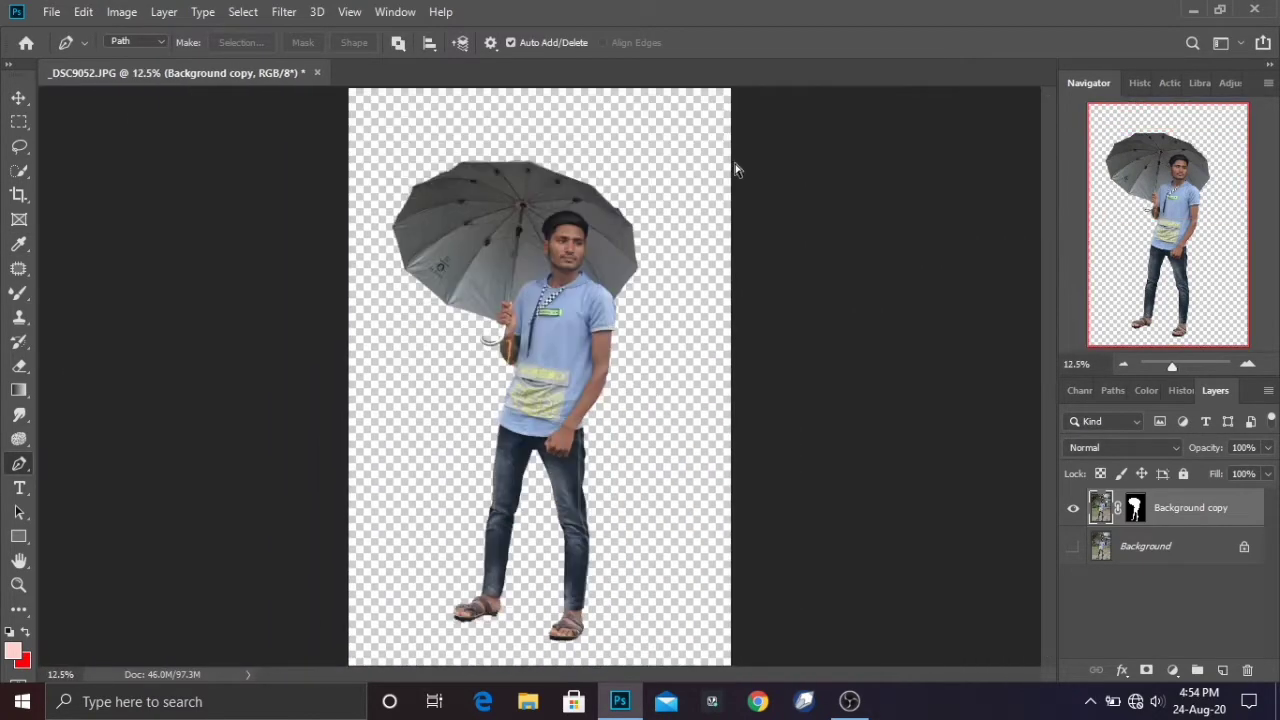
pyautogui.rightClick(1141, 507)
pyautogui.click(1115, 549)
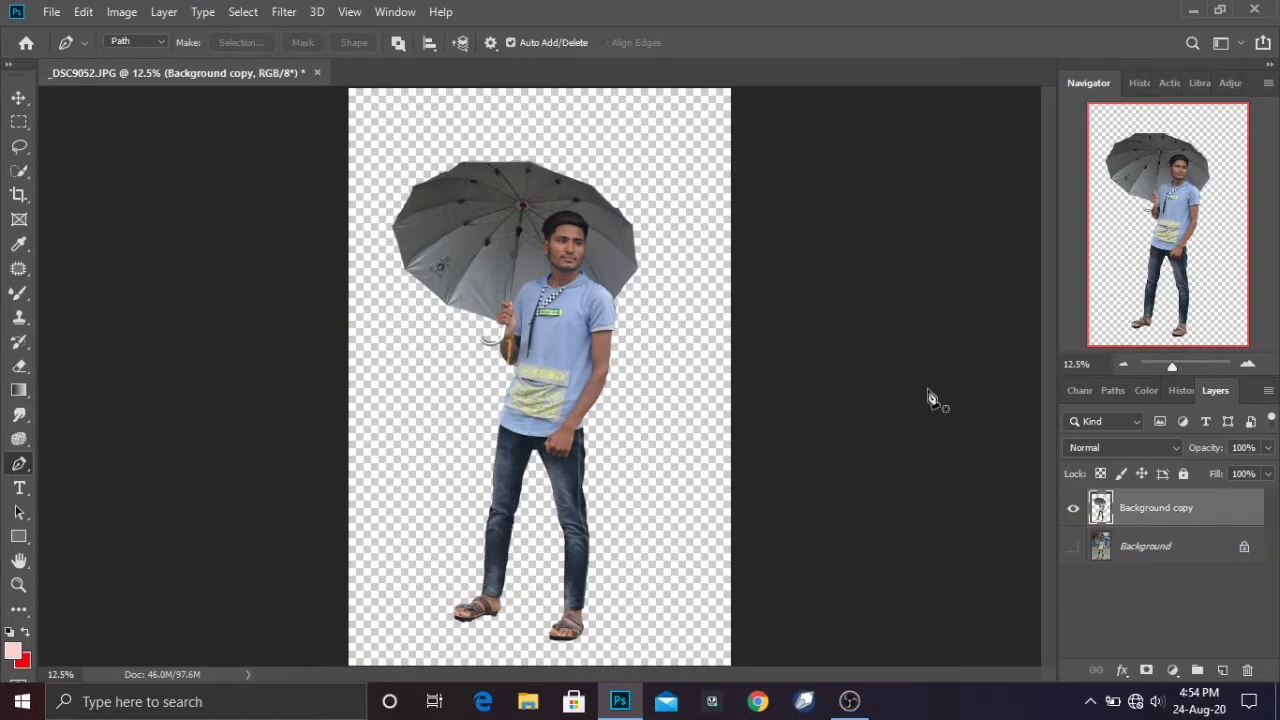
# Step: Extend the canvas above, below and on both sides of the cutout figure with the Crop tool
pyautogui.hotkey('ctrl', '-')
pyautogui.press('c')
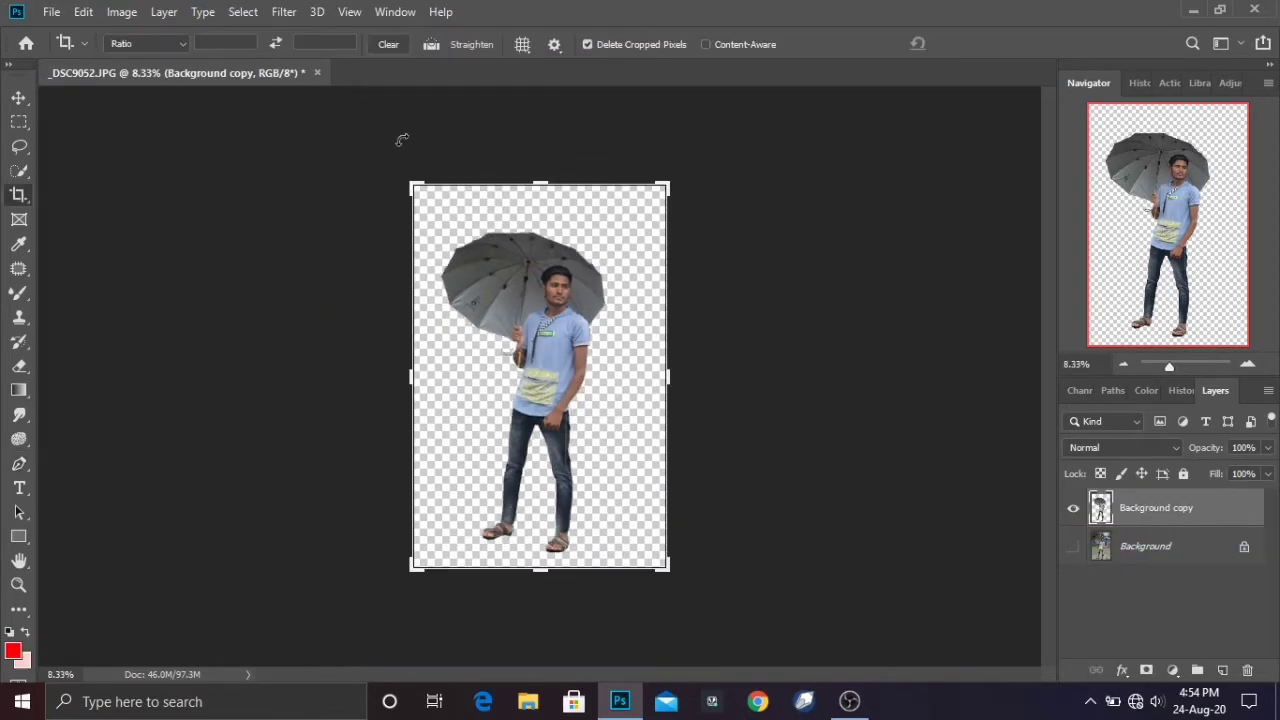
pyautogui.moveTo(412, 184); pyautogui.dragTo(371, 160)
pyautogui.moveTo(716, 164); pyautogui.dragTo(740, 146)
pyautogui.press('Return')
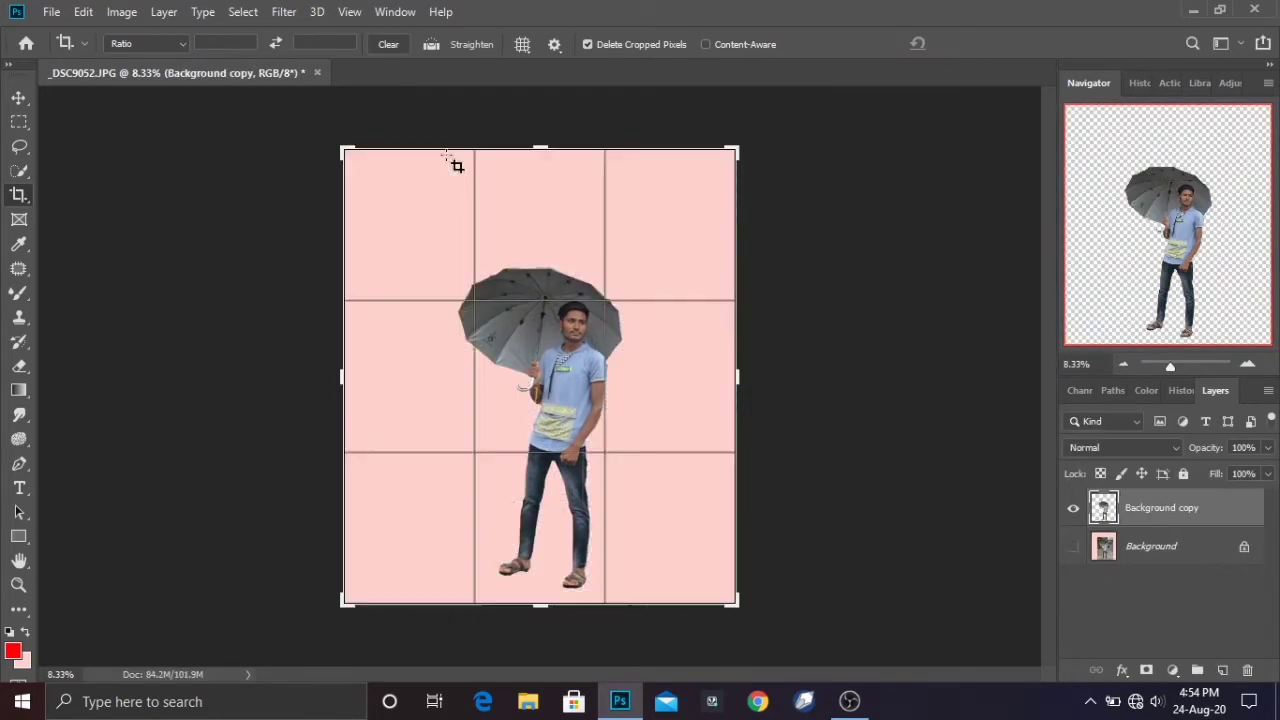
pyautogui.moveTo(344, 150); pyautogui.dragTo(360, 163)
pyautogui.press('Return')
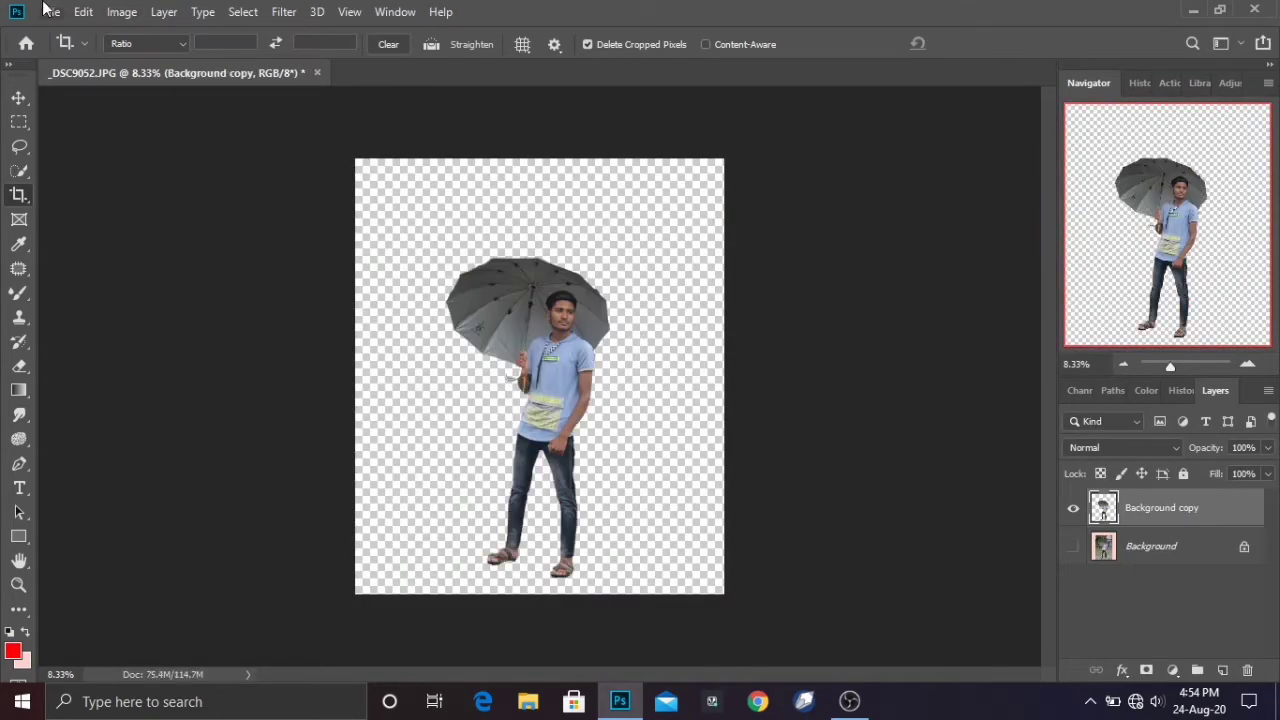
pyautogui.click(47, 11)
pyautogui.click(184, 366)
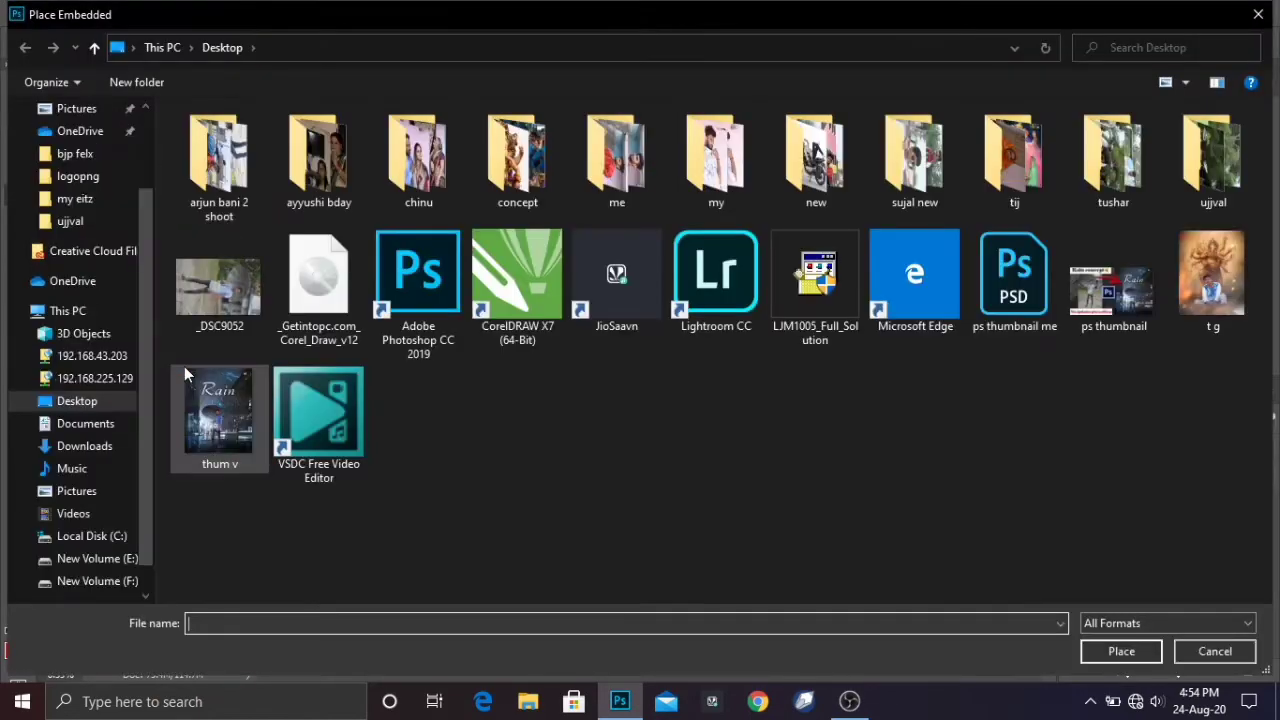
pyautogui.scroll(-2, 139, 431)
pyautogui.click(120, 538)
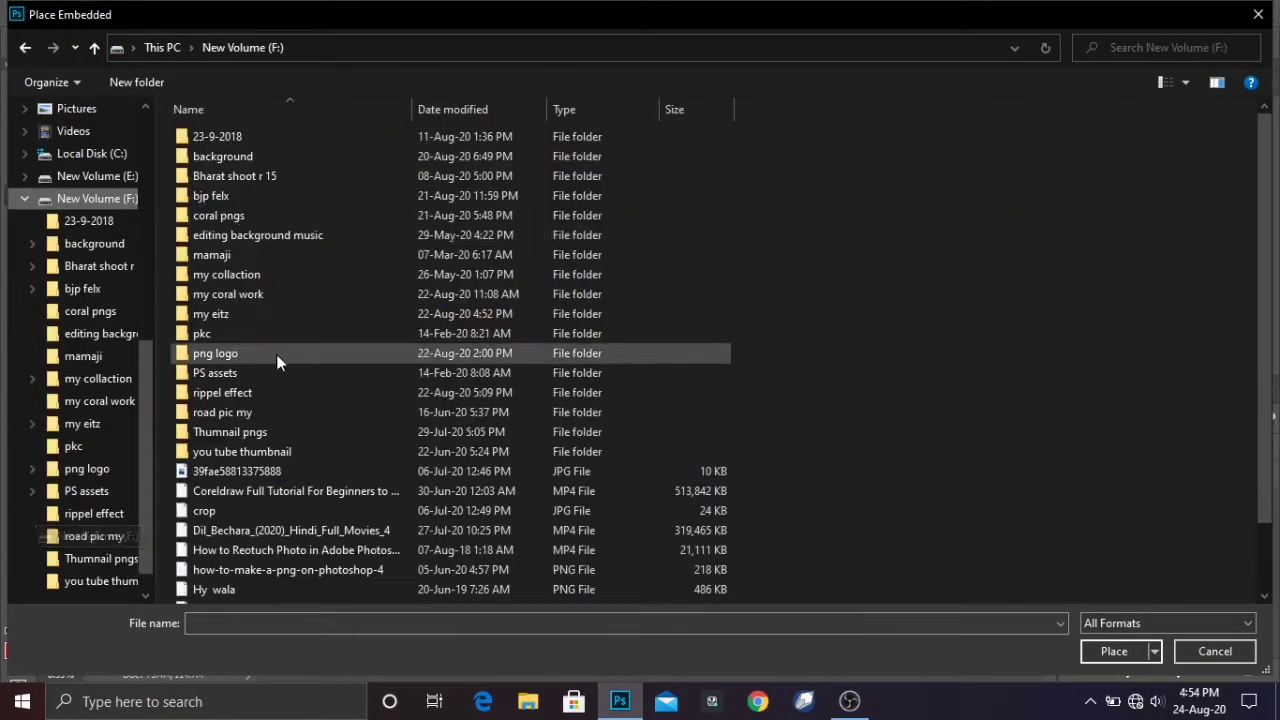
pyautogui.doubleClick(240, 158)
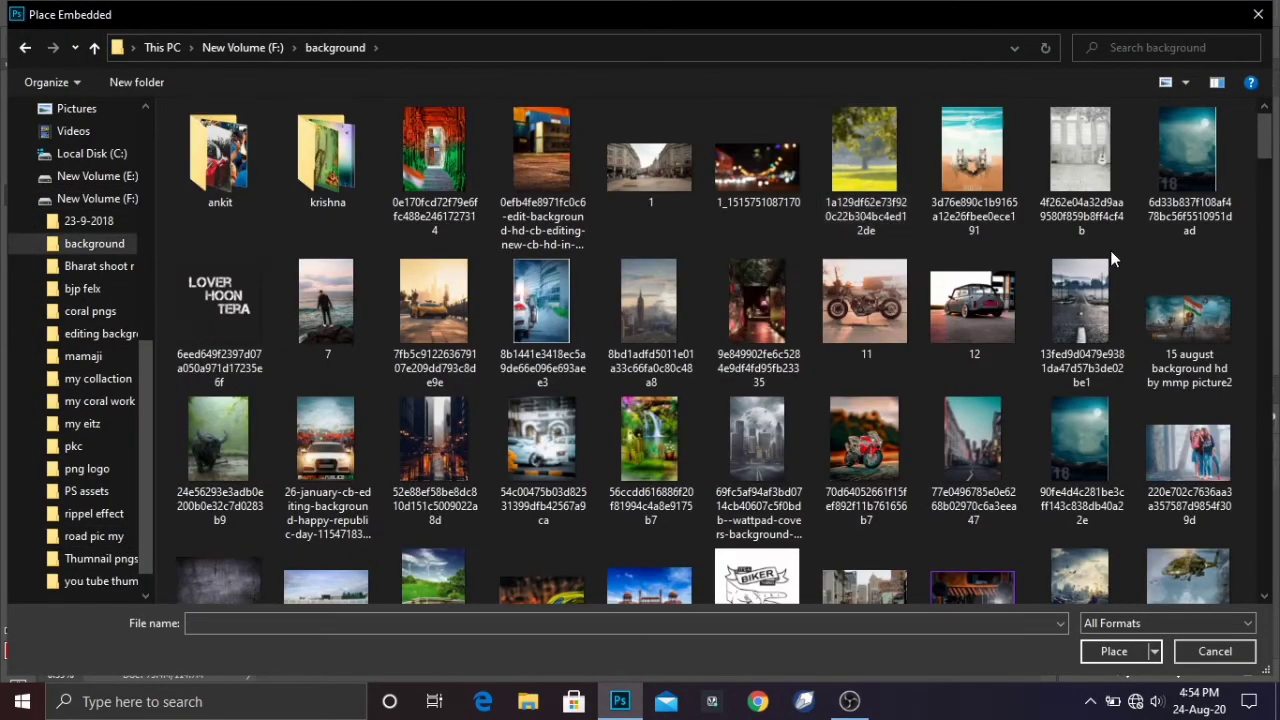
pyautogui.doubleClick(218, 160)
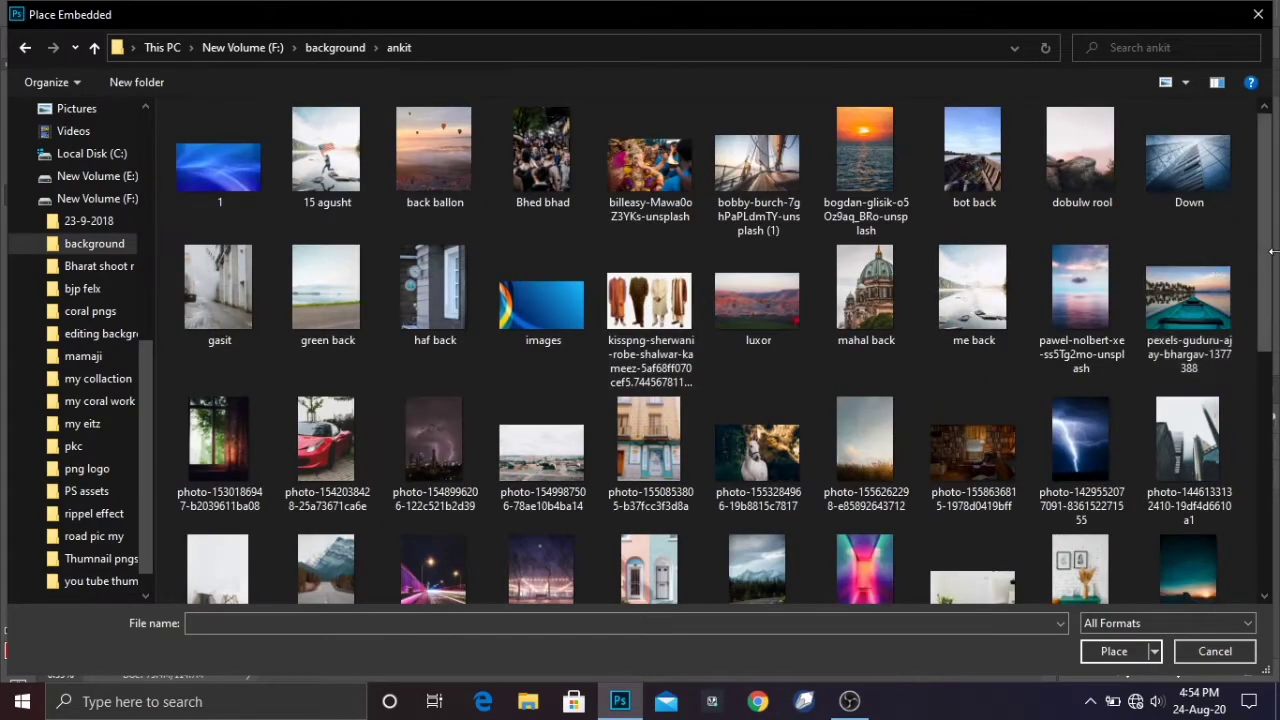
pyautogui.scroll(-3, 1060, 180)
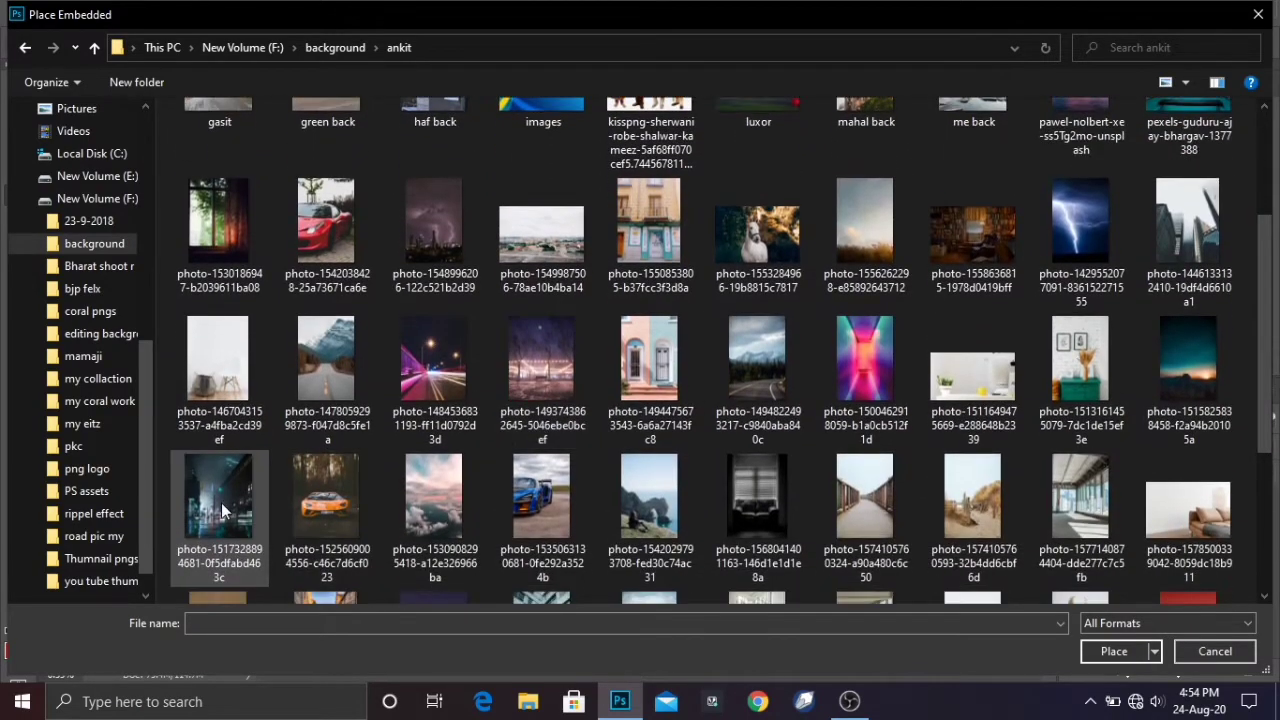
pyautogui.doubleClick(222, 511)
# Step: Move the placed street photo to the canvas's upper-left corner and enlarge it to cover nearly the whole canvas
pyautogui.moveTo(544, 394); pyautogui.dragTo(428, 260)
pyautogui.moveTo(485, 323); pyautogui.dragTo(704, 592)
pyautogui.click(715, 42)
# Step: Rasterize the street photo layer and crop off the empty strip along the canvas's right edge
pyautogui.press('c')
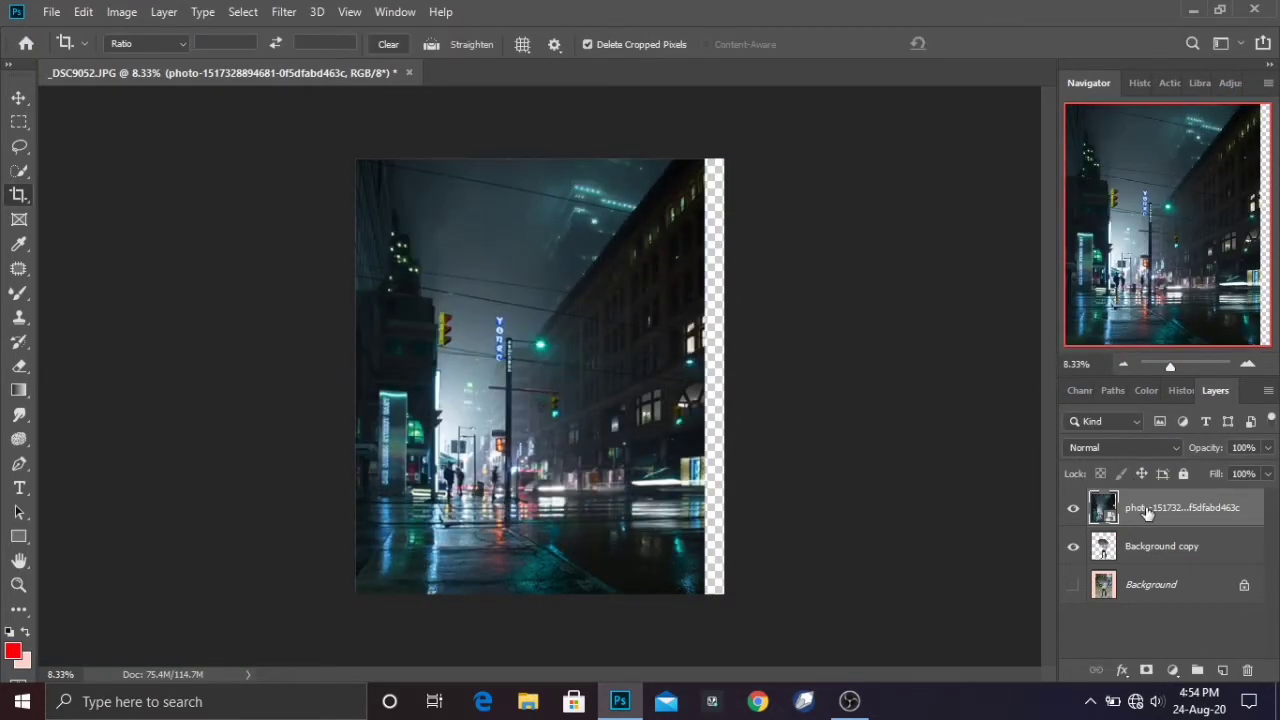
pyautogui.rightClick(1147, 512)
pyautogui.click(1012, 331)
pyautogui.moveTo(716, 372); pyautogui.dragTo(714, 372)
pyautogui.press('Return')
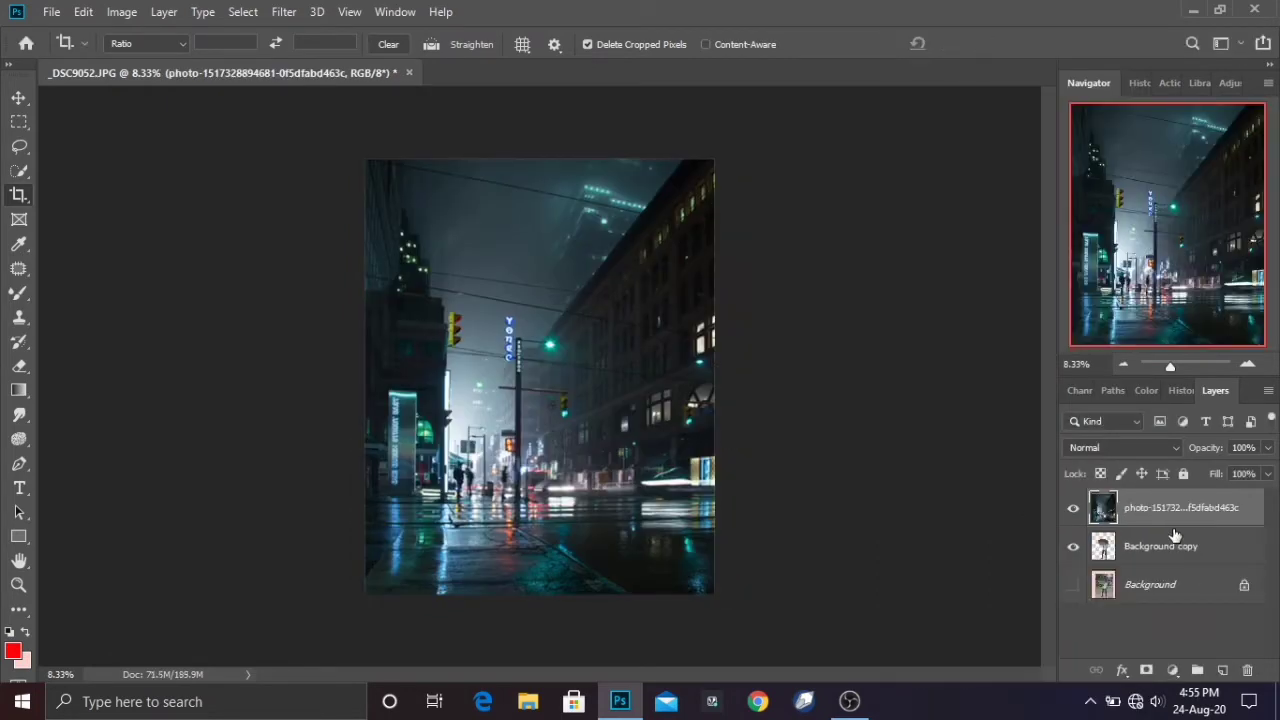
# Step: Enlarge the street photo slightly to fill the canvas and place its layer beneath the cutout figure
pyautogui.hotkey('ctrl', 't')
pyautogui.moveTo(714, 593); pyautogui.dragTo(733, 616)
pyautogui.moveTo(686, 577); pyautogui.dragTo(678, 568)
pyautogui.click(899, 42)
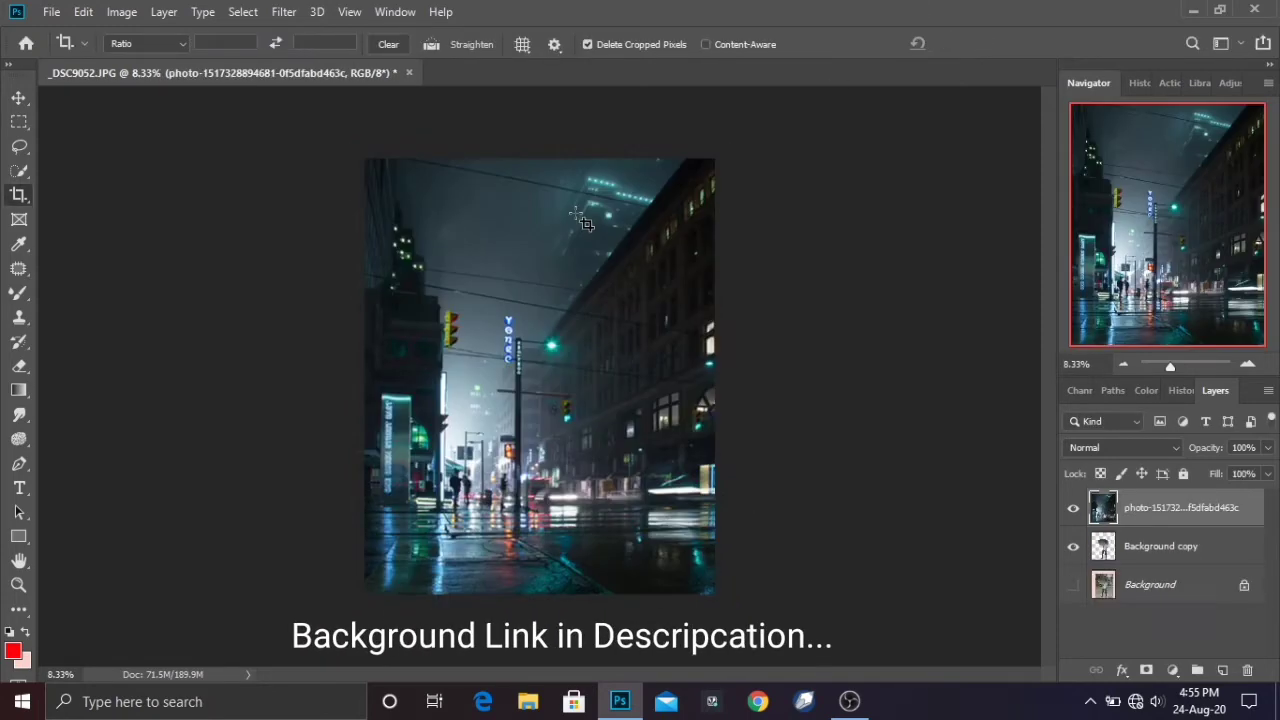
pyautogui.moveTo(1185, 507); pyautogui.dragTo(1178, 565)
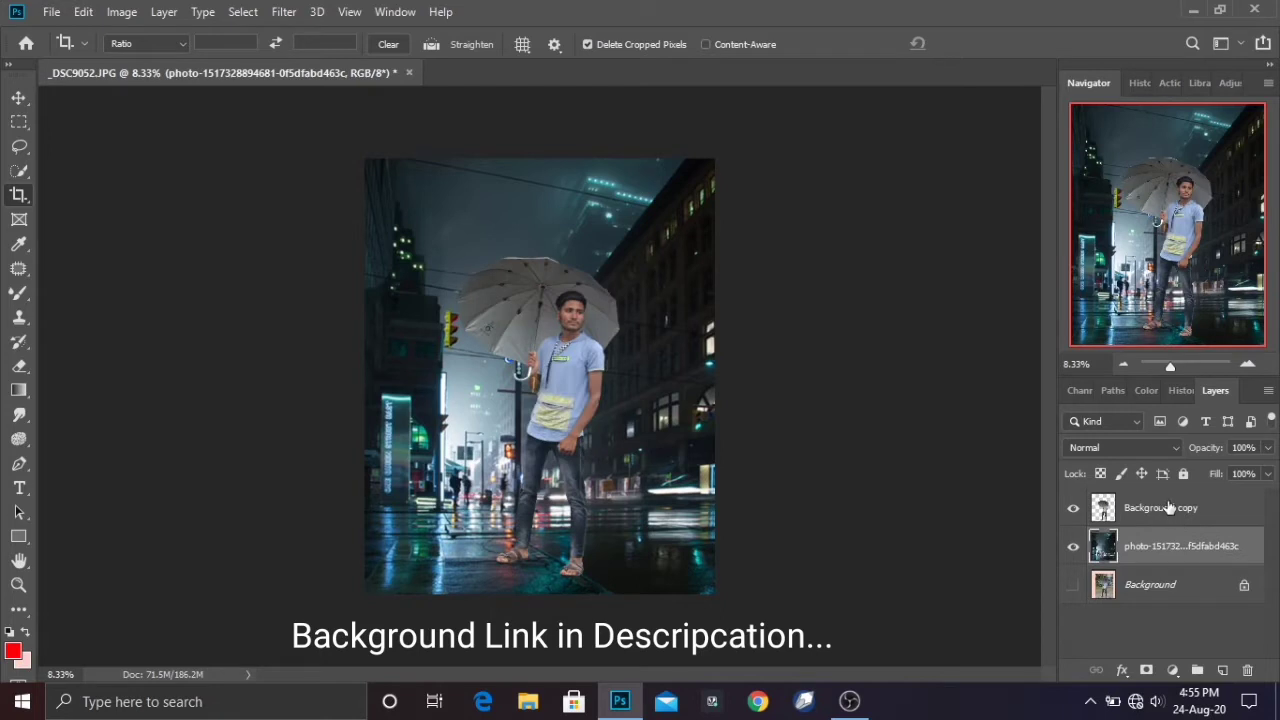
# Step: Scale the cutout figure down to 73.81% and stand it on the wet pavement near the lower middle of the street
pyautogui.click(1170, 508)
pyautogui.hotkey('ctrl', 't')
pyautogui.moveTo(645, 223); pyautogui.dragTo(572, 334)
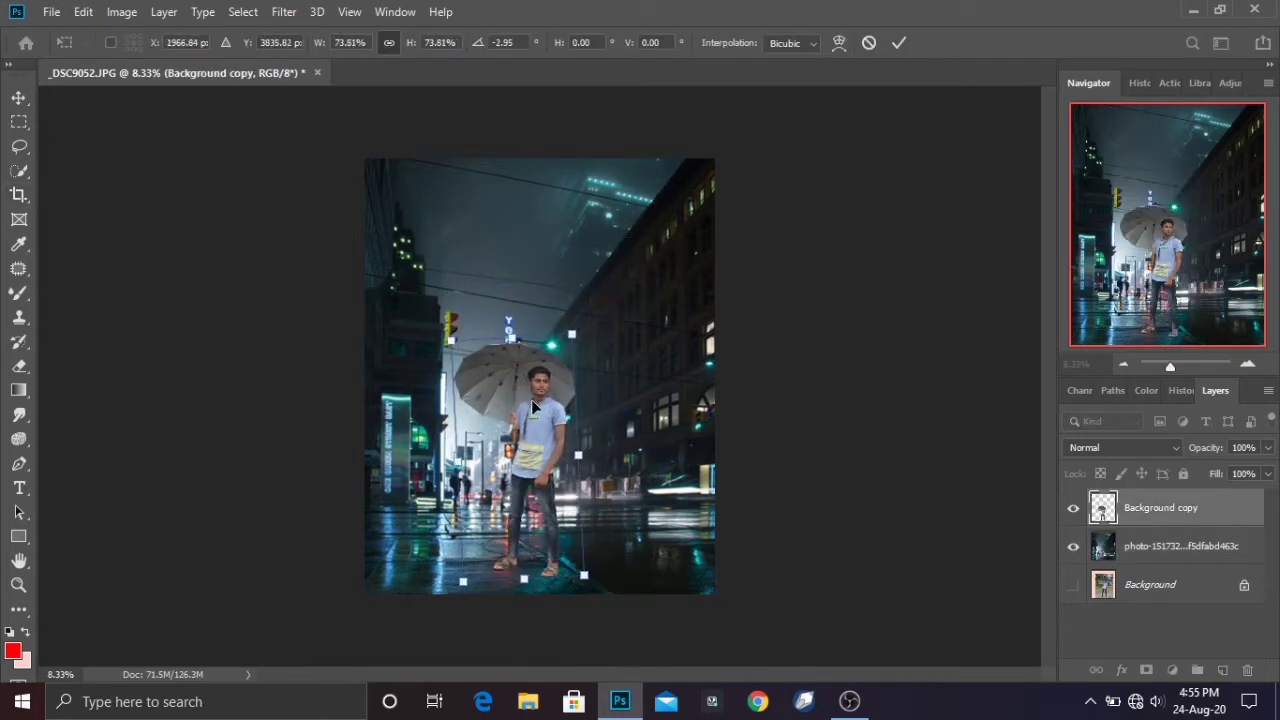
pyautogui.moveTo(531, 399); pyautogui.dragTo(529, 402)
pyautogui.click(898, 42)
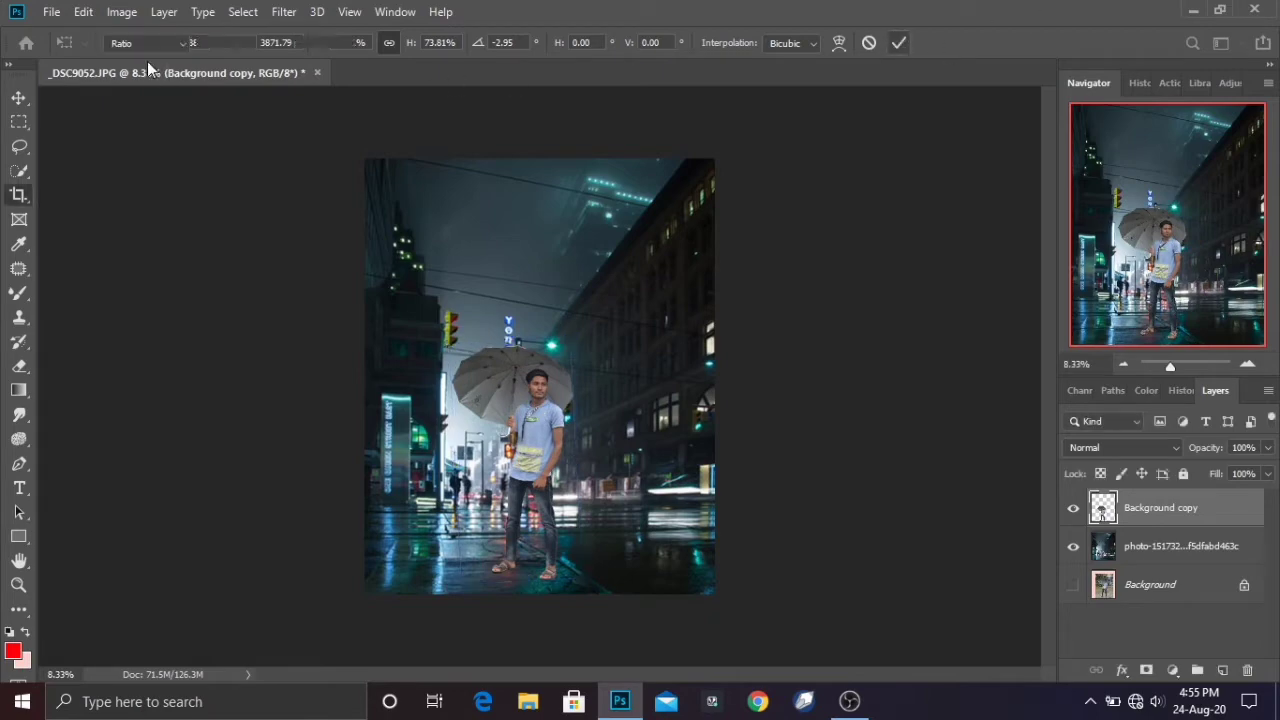
# Step: Create a new empty layer above the cutout figure for the shadows at its feet
pyautogui.click(121, 11)
pyautogui.click(140, 83)
pyautogui.click(19, 97)
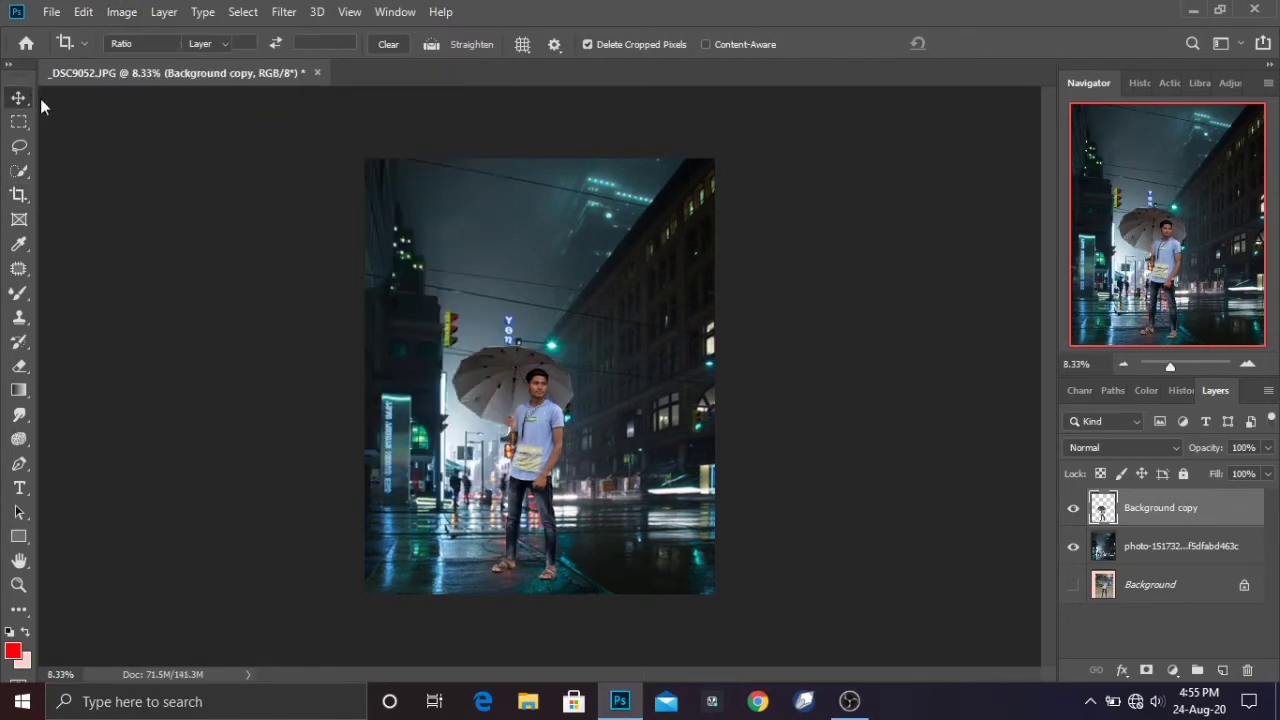
pyautogui.click(244, 208)
pyautogui.hotkey('ctrl', '+')
pyautogui.hotkey('ctrl', '+')
pyautogui.hotkey('ctrl', '+')
pyautogui.hotkey('ctrl', '+')
pyautogui.hotkey('ctrl', '+')
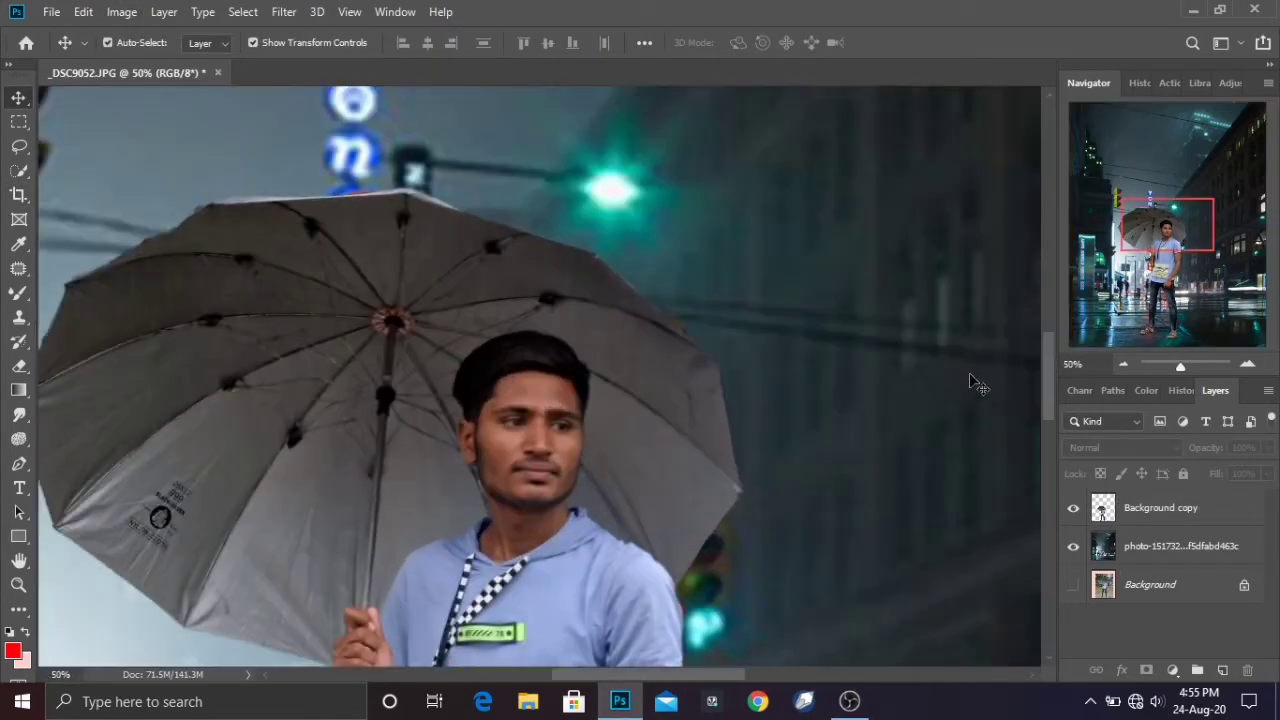
pyautogui.moveTo(1048, 360); pyautogui.dragTo(1075, 532)
pyautogui.click(1222, 669)
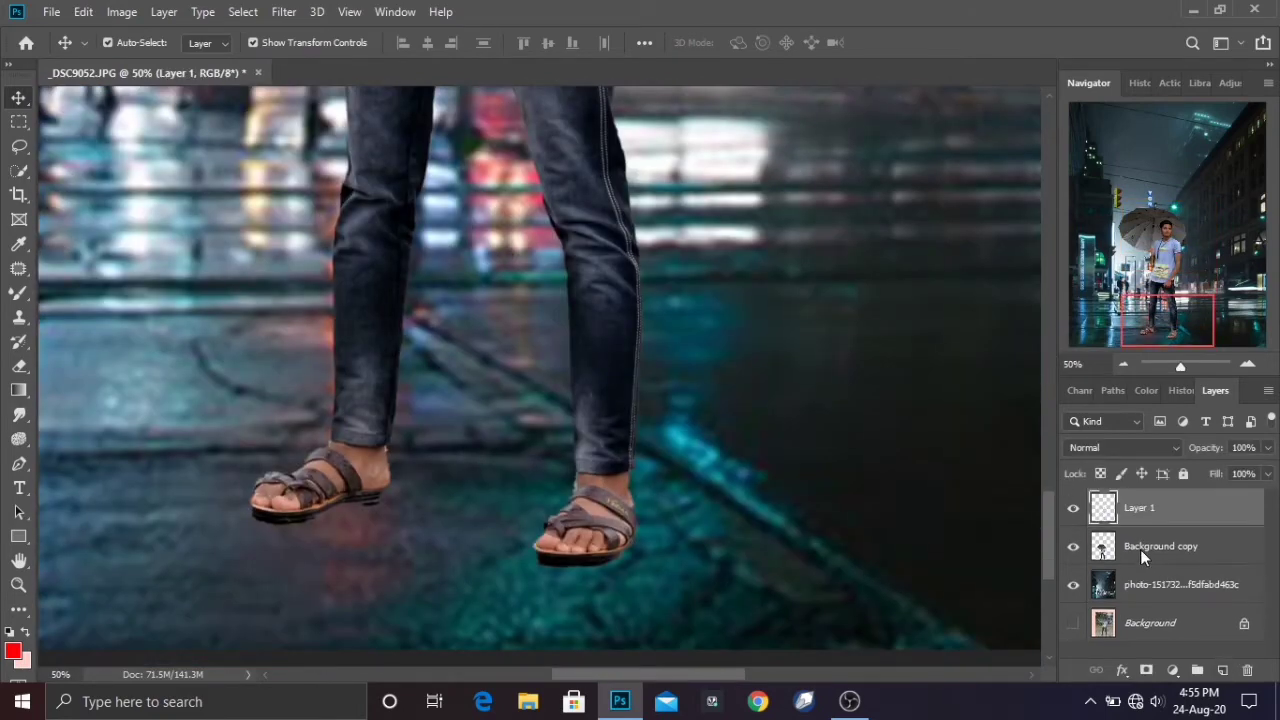
# Step: Paint black contact shadows under both sandals on the new layer with a soft 45-pixel brush
pyautogui.rightClick(19, 293)
pyautogui.click(92, 293)
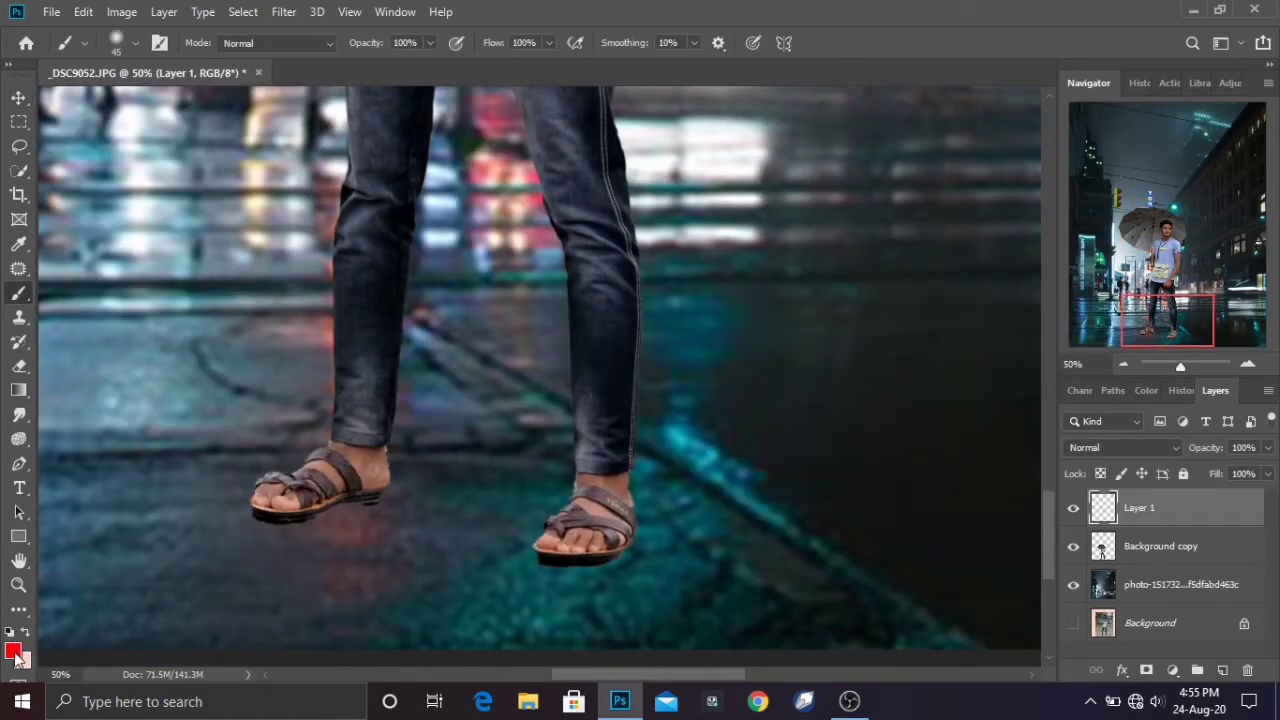
pyautogui.click(15, 656)
pyautogui.click(399, 361)
pyautogui.press('Return')
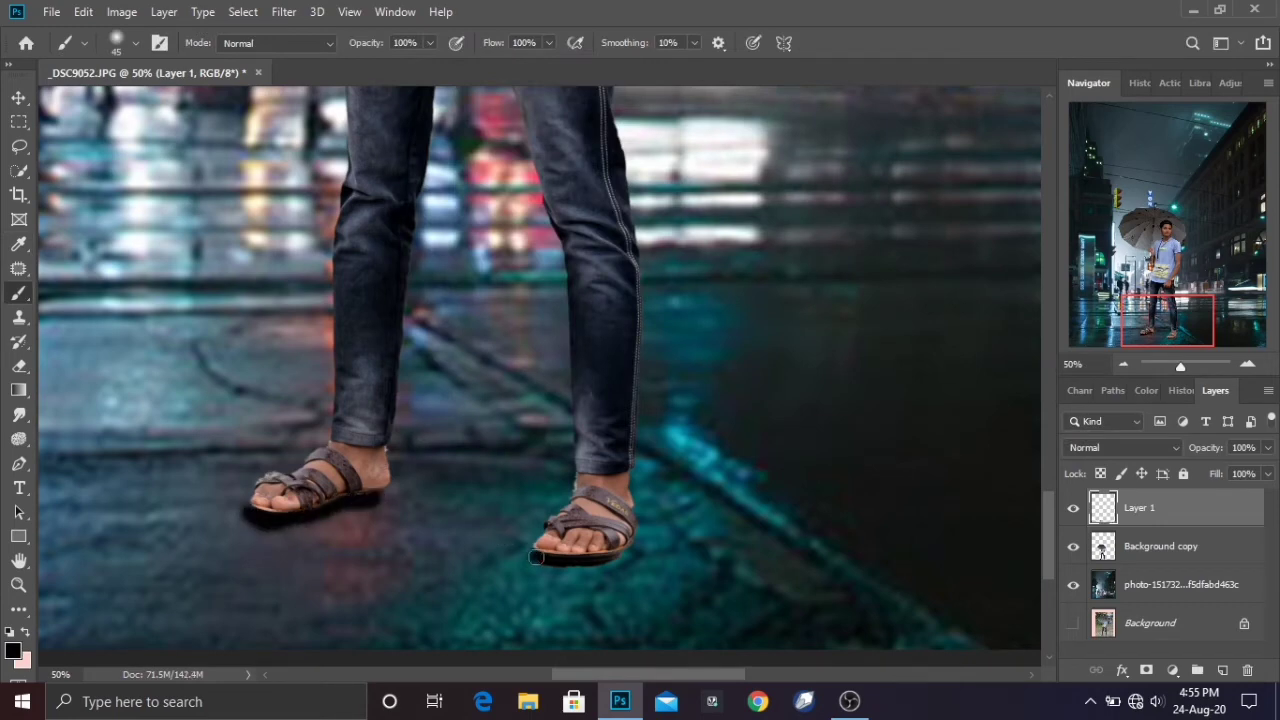
# Step: Lower the shadow layer's fill to about 37% and place it beneath the cutout figure layer
pyautogui.moveTo(1267, 473)
pyautogui.mouseDown()
pyautogui.moveTo(1209, 500)
pyautogui.moveTo(1167, 572)
pyautogui.mouseUp()
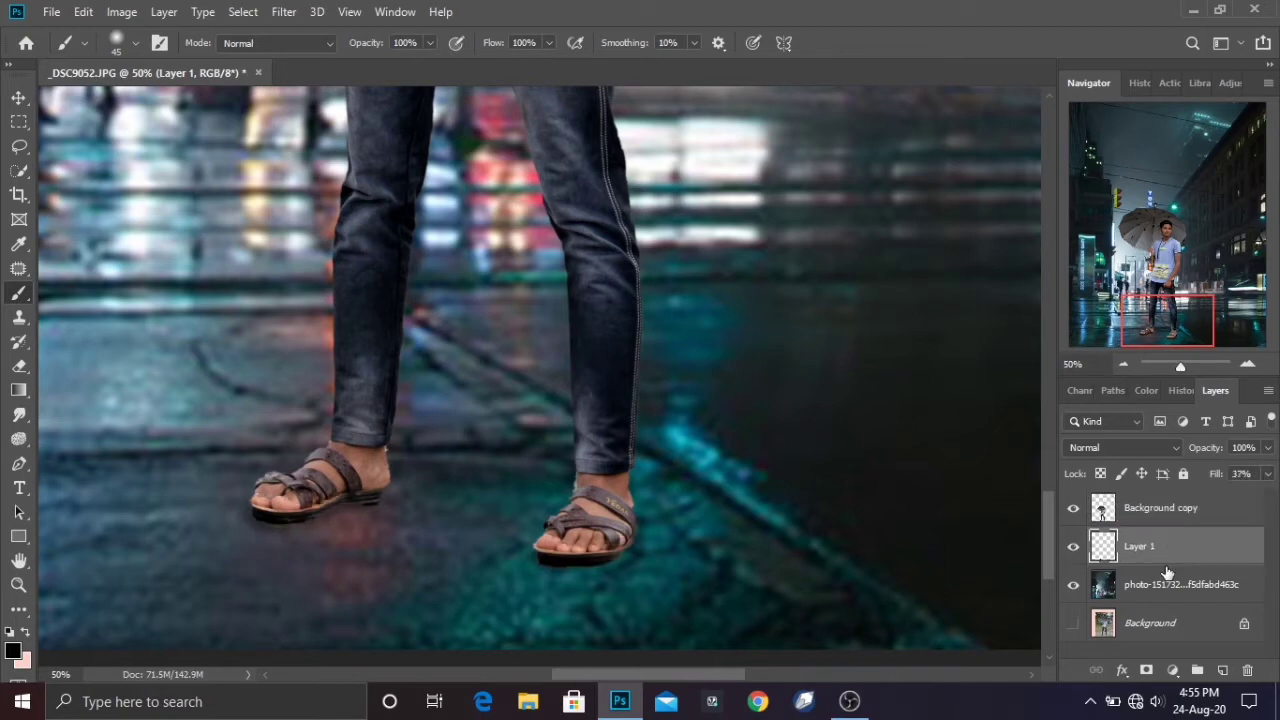
pyautogui.moveTo(1224, 494); pyautogui.dragTo(1223, 494)
pyautogui.hotkey('ctrl', '-')
pyautogui.hotkey('ctrl', '-')
pyautogui.hotkey('ctrl', '-')
pyautogui.hotkey('ctrl', '-')
pyautogui.hotkey('ctrl', '-')
# Step: Merge the shadow layer with the cutout figure layer and duplicate the merged layer
pyautogui.keyDown('shift'); pyautogui.click(1196, 514); pyautogui.keyUp('shift')
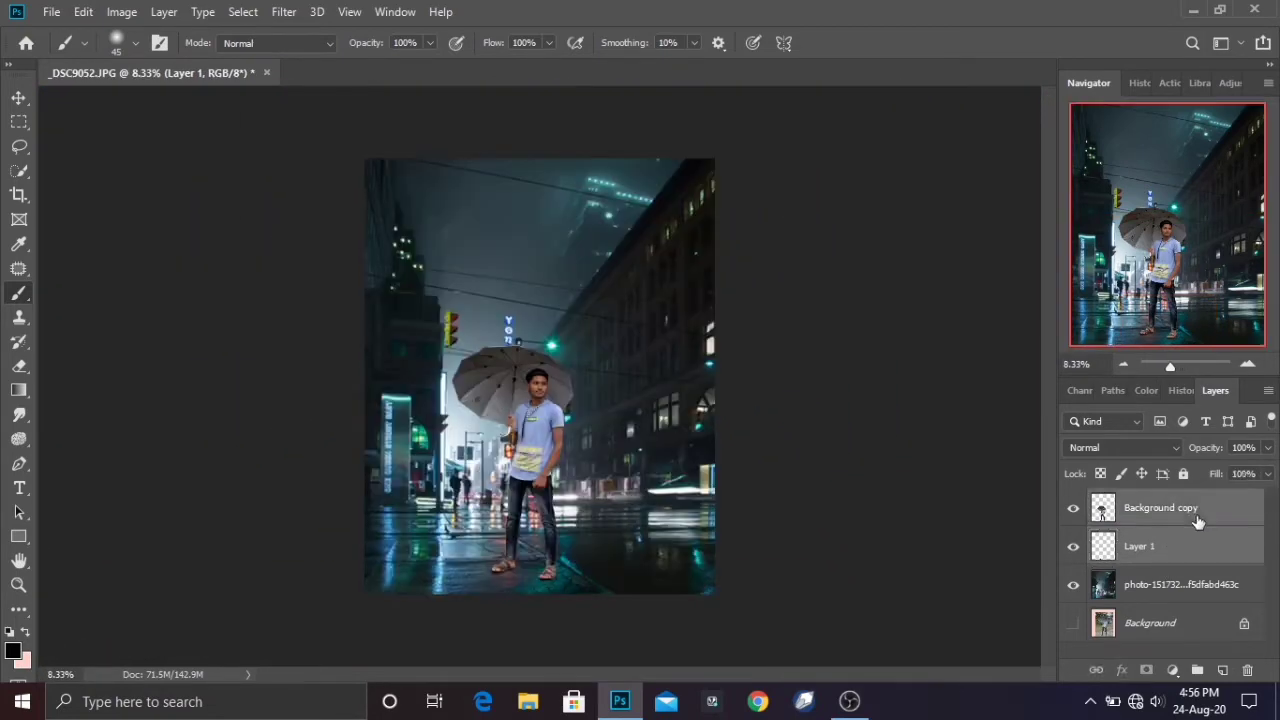
pyautogui.rightClick(1200, 516)
pyautogui.click(1137, 549)
pyautogui.hotkey('ctrl', 'j')
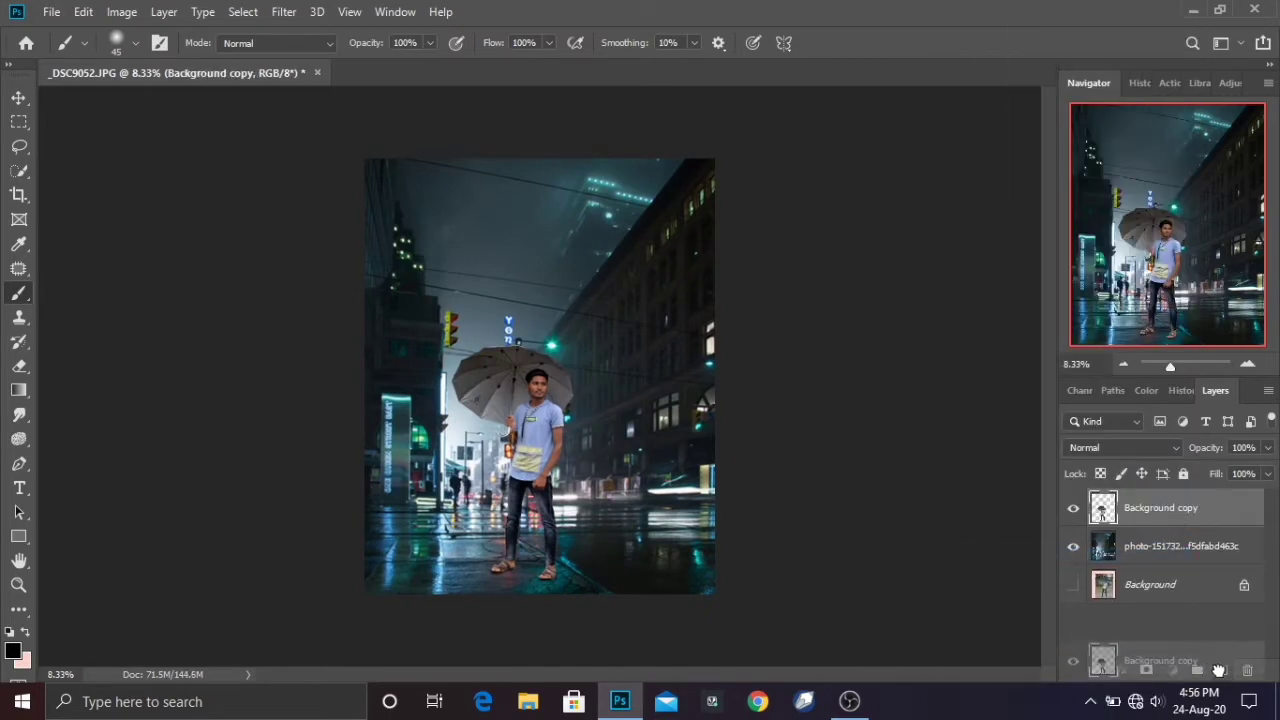
# Step: Draw a black-to-transparent reflected gradient along the picture's bottom on the duplicate layer and set the layer's fill to 73%
pyautogui.press('g')
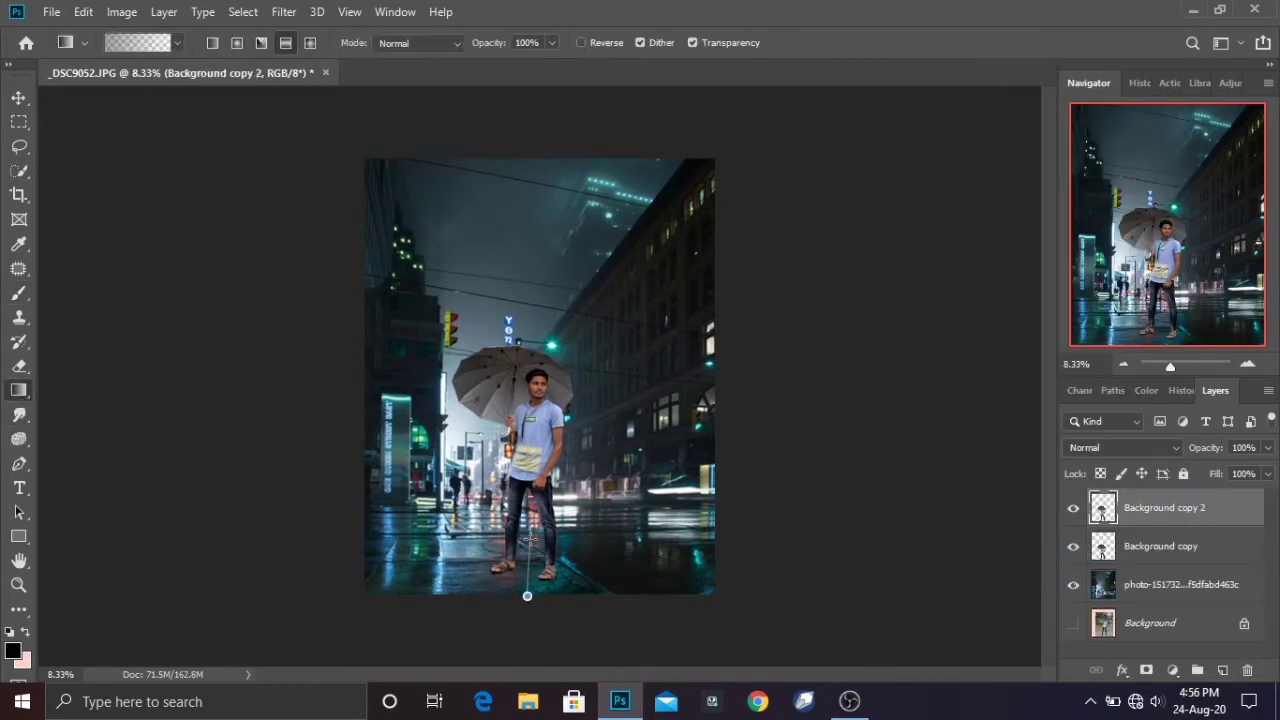
pyautogui.moveTo(527, 596); pyautogui.dragTo(527, 596)
pyautogui.click(1267, 474)
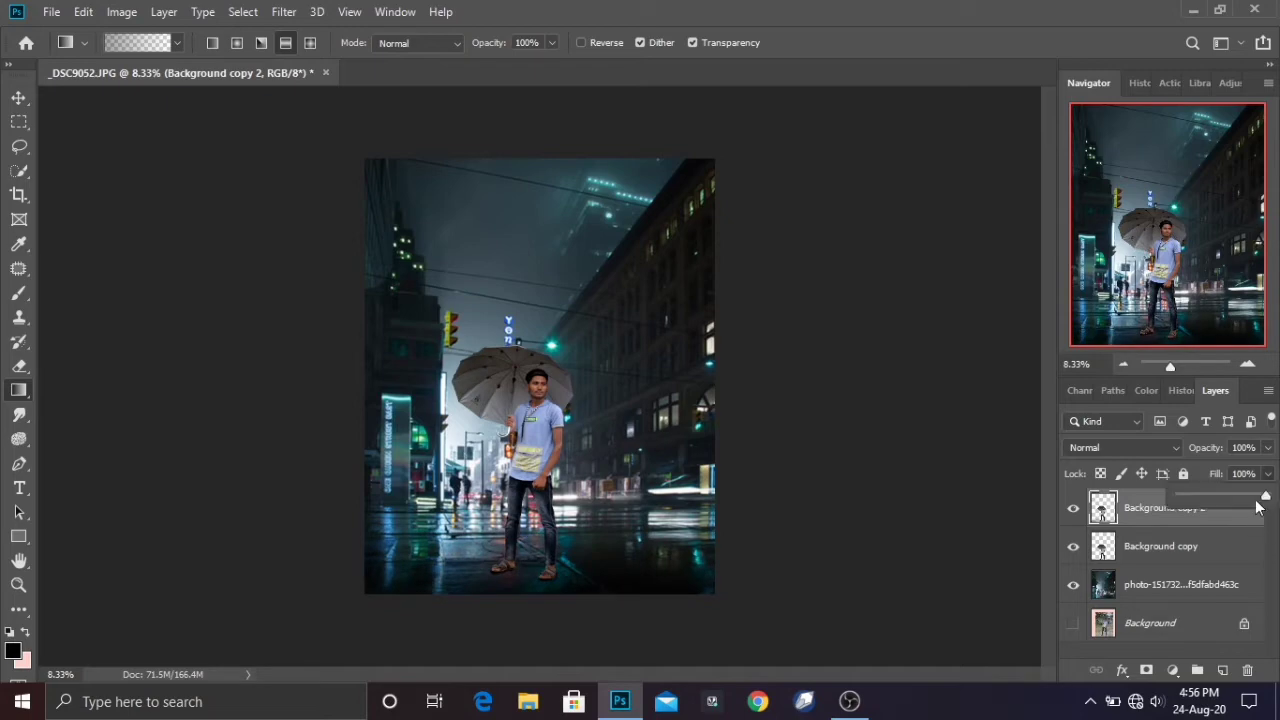
pyautogui.moveTo(1267, 500)
pyautogui.mouseDown()
pyautogui.moveTo(1233, 500)
pyautogui.moveTo(1244, 495)
pyautogui.mouseUp()
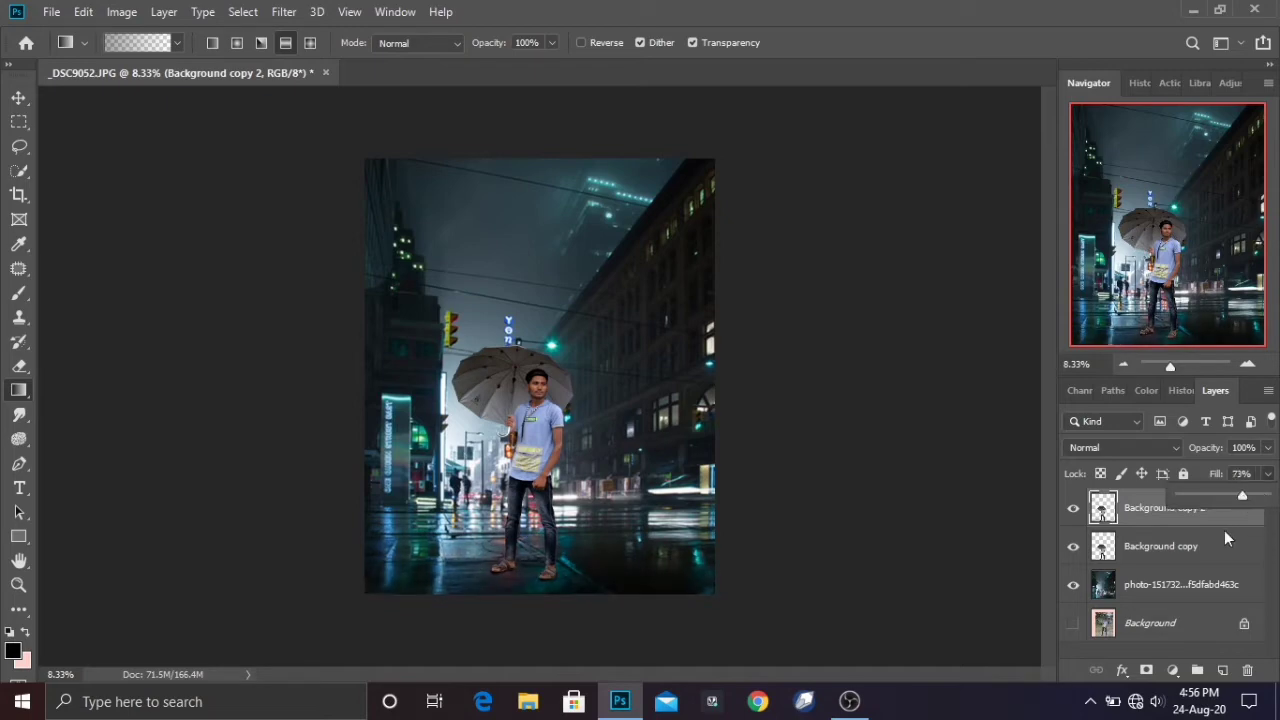
# Step: Merge the gradient-darkened duplicate with the figure layer below it
pyautogui.keyDown('shift'); pyautogui.click(1186, 550); pyautogui.keyUp('shift')
pyautogui.rightClick(1188, 556)
pyautogui.click(1094, 556)
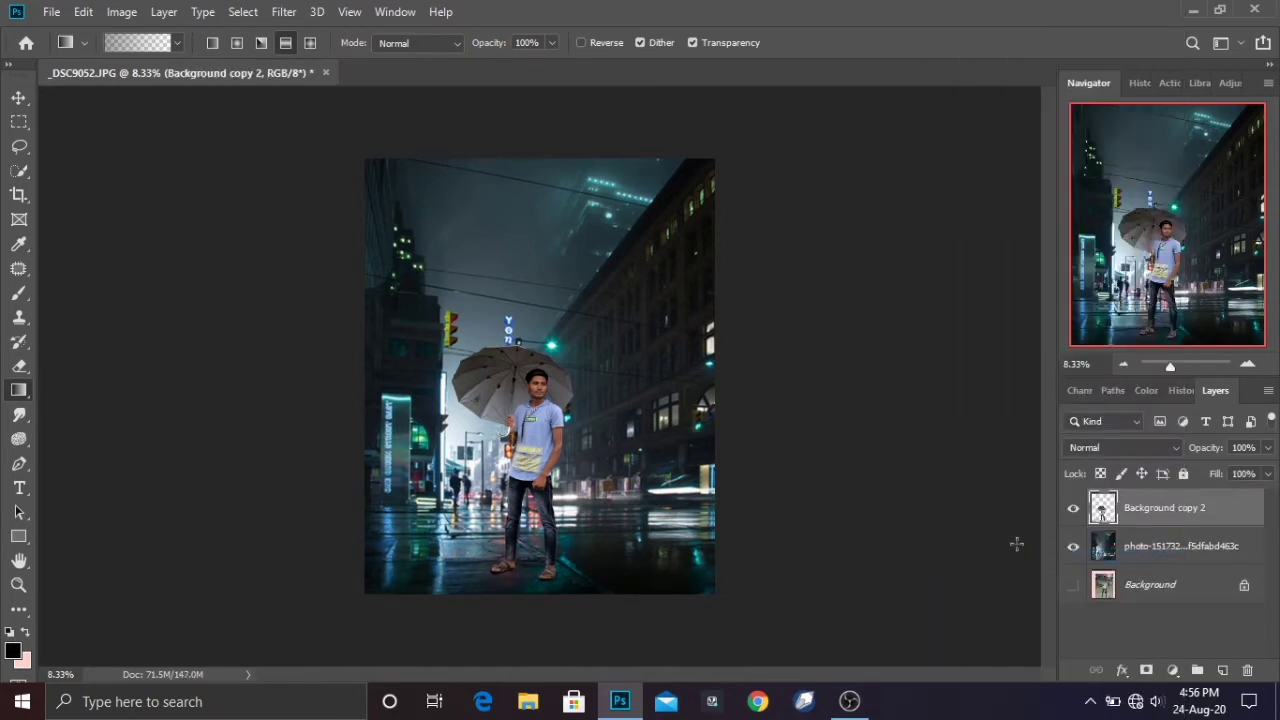
# Step: Examine up close how the figure blends into the street scene
pyautogui.hotkey('ctrl', '+')
pyautogui.hotkey('ctrl', '+')
pyautogui.hotkey('ctrl', '+')
pyautogui.hotkey('ctrl', '+')
pyautogui.hotkey('ctrl', '-')
pyautogui.hotkey('ctrl', '-')
pyautogui.hotkey('ctrl', '-')
pyautogui.hotkey('ctrl', '-')
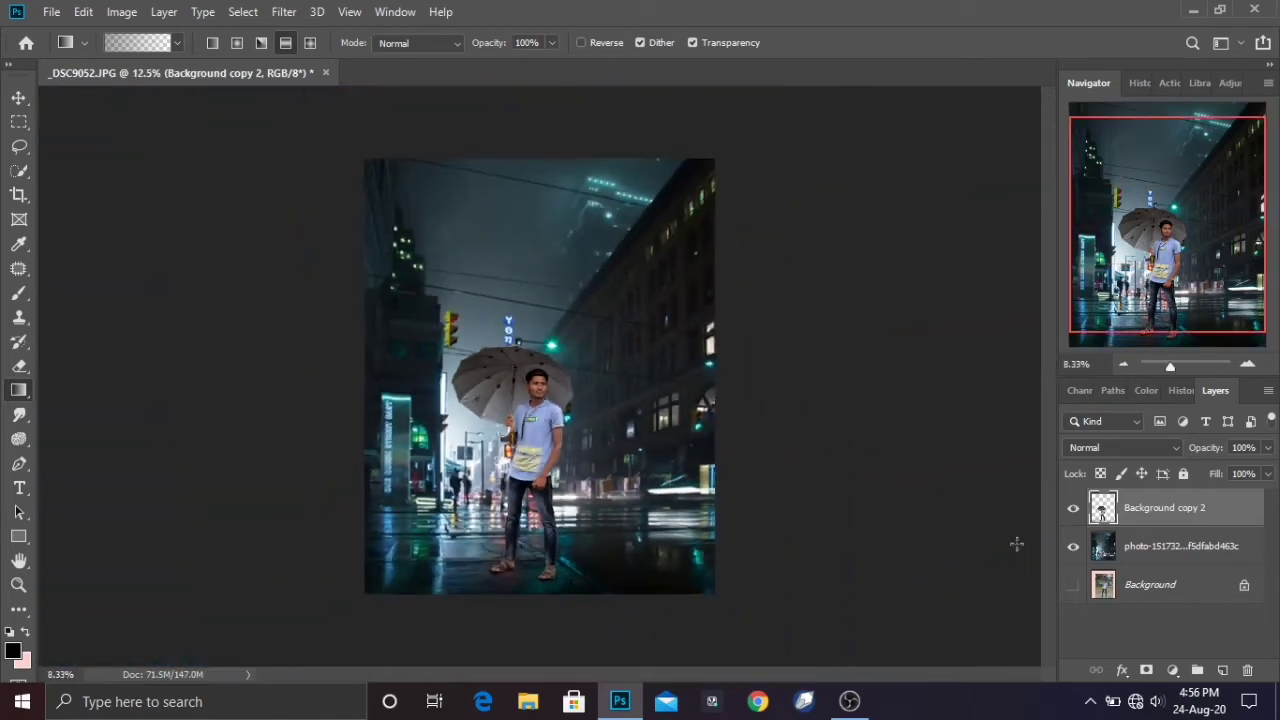
# Step: Place the rain overlay image IMG-20190714-WA0002 from the png logo folder on drive F: as an embedded object
pyautogui.click(51, 11)
pyautogui.click(157, 366)
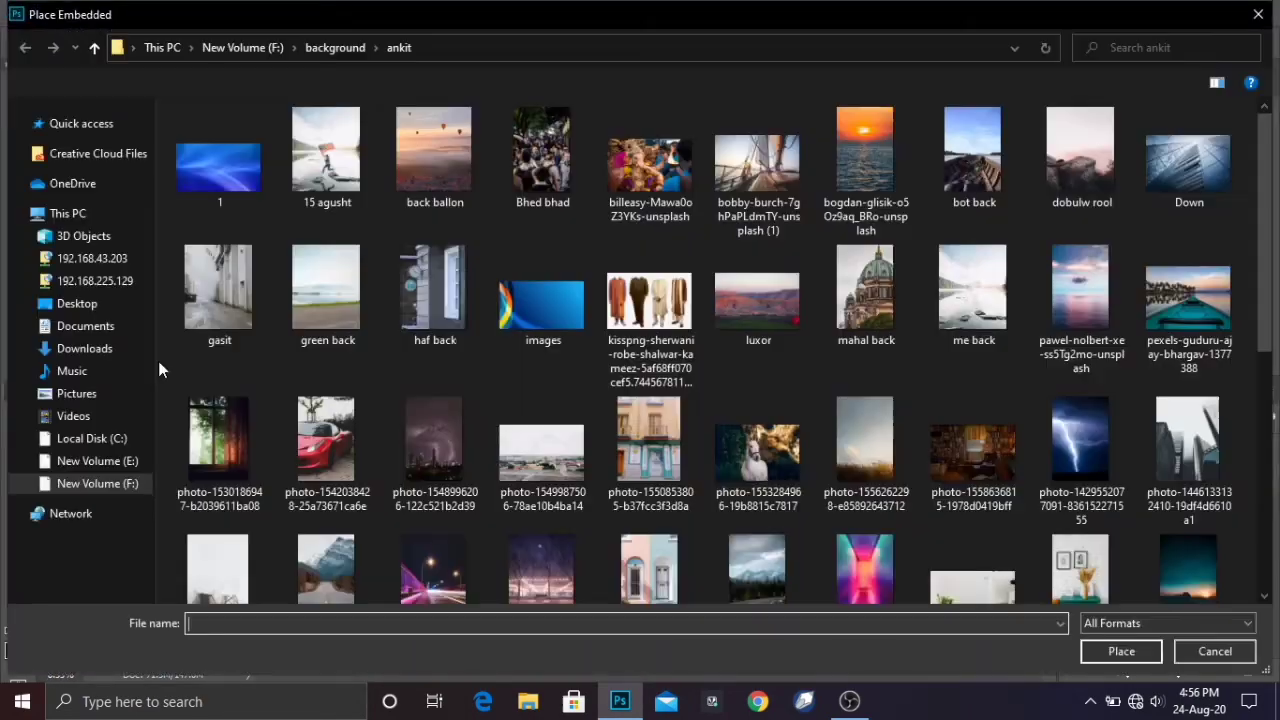
pyautogui.click(78, 176)
pyautogui.click(93, 46)
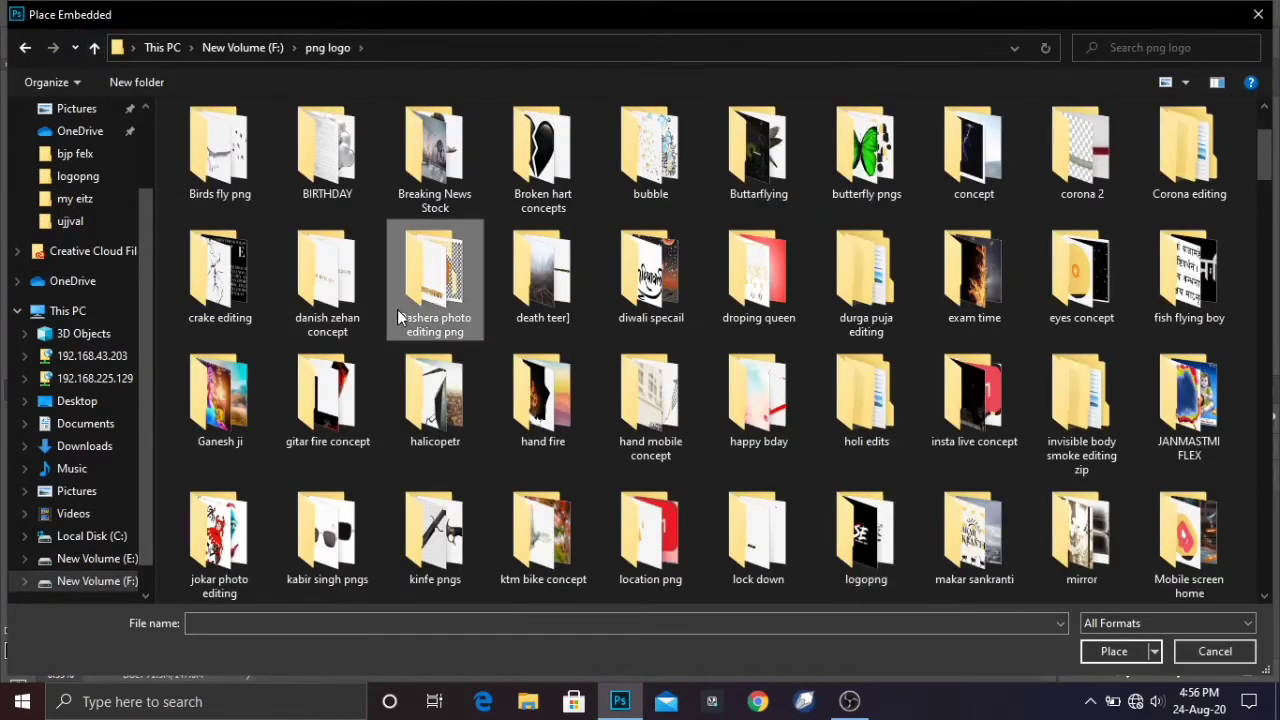
pyautogui.scroll(-5, 397, 309)
pyautogui.doubleClick(755, 150)
pyautogui.doubleClick(415, 169)
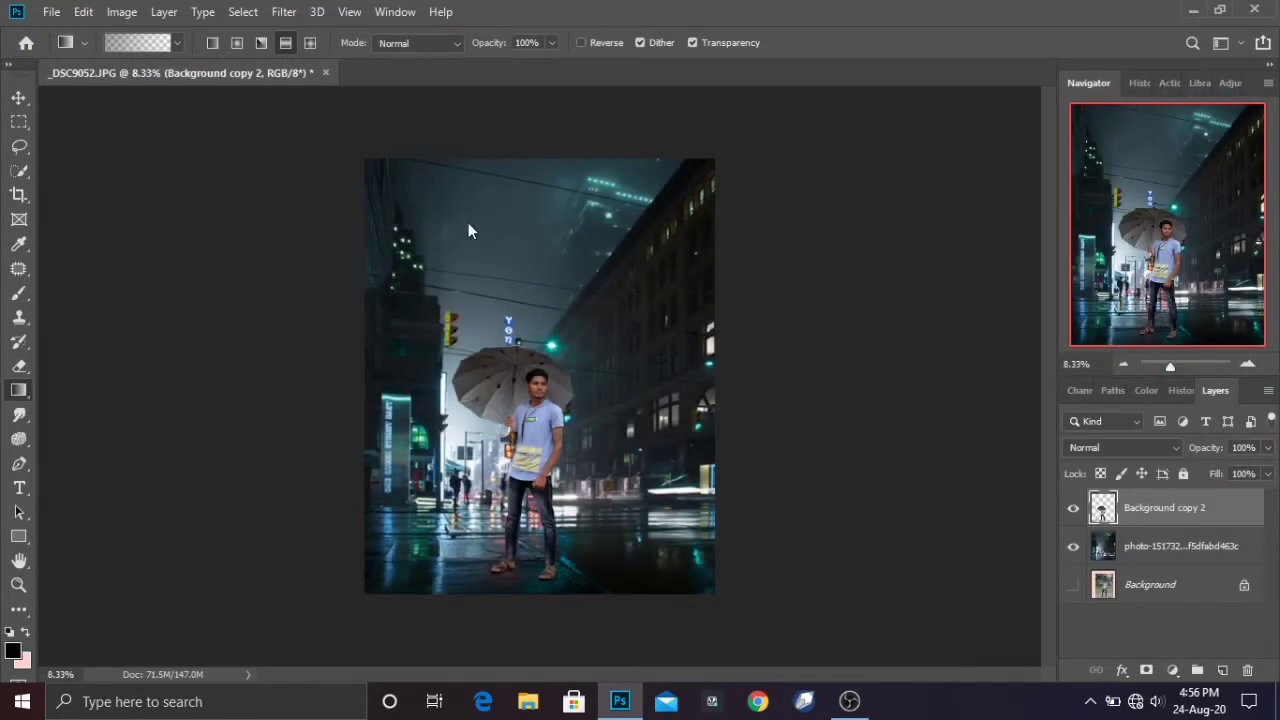
# Step: Move the rain overlay to the canvas's upper-left corner and enlarge it to the full canvas width
pyautogui.moveTo(577, 396); pyautogui.dragTo(517, 228)
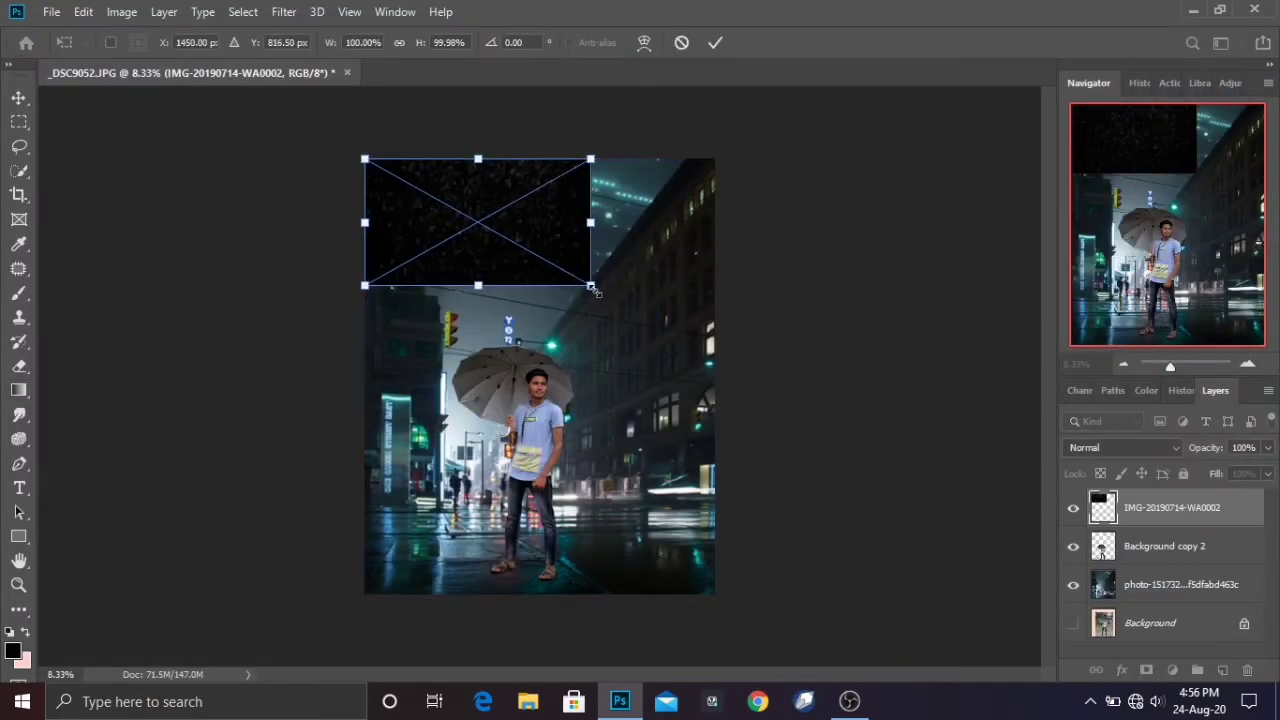
pyautogui.moveTo(590, 285); pyautogui.dragTo(716, 355)
pyautogui.click(724, 45)
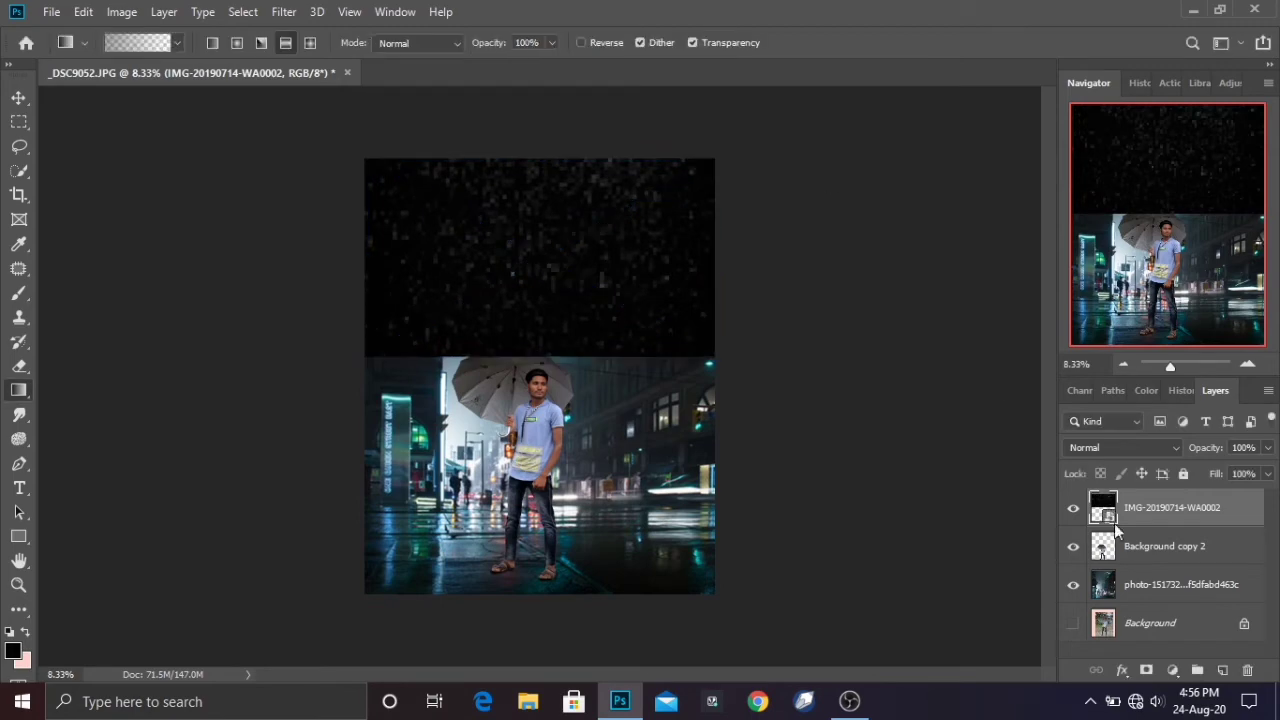
# Step: Rasterize the rain overlay layer and set its blend mode to Screen
pyautogui.rightClick(1136, 515)
pyautogui.click(950, 332)
pyautogui.moveTo(1196, 521); pyautogui.dragTo(1222, 672)
pyautogui.hotkey('ctrl', 'z')
pyautogui.click(1112, 448)
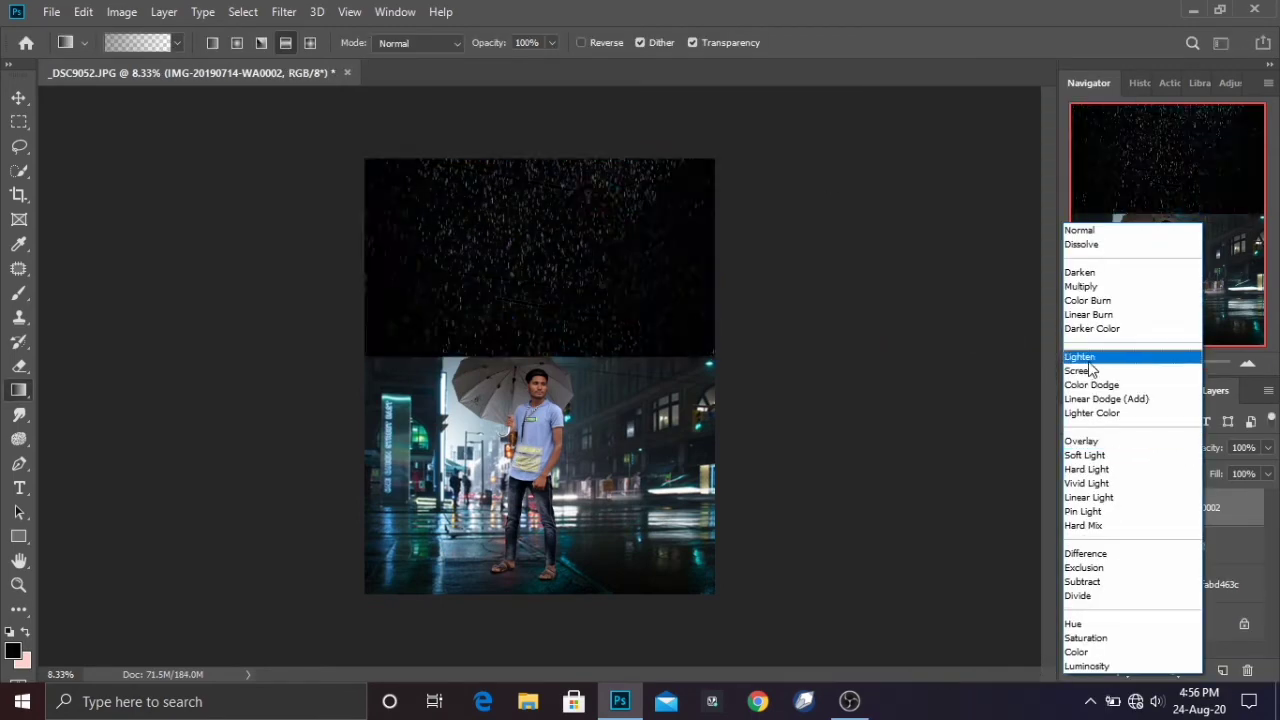
pyautogui.click(1080, 439)
# Step: Move a duplicate of the rain layer down over the picture's middle and erase the hard upper edge of the copy
pyautogui.moveTo(1180, 538); pyautogui.dragTo(1222, 672)
pyautogui.hotkey('ctrl', 't')
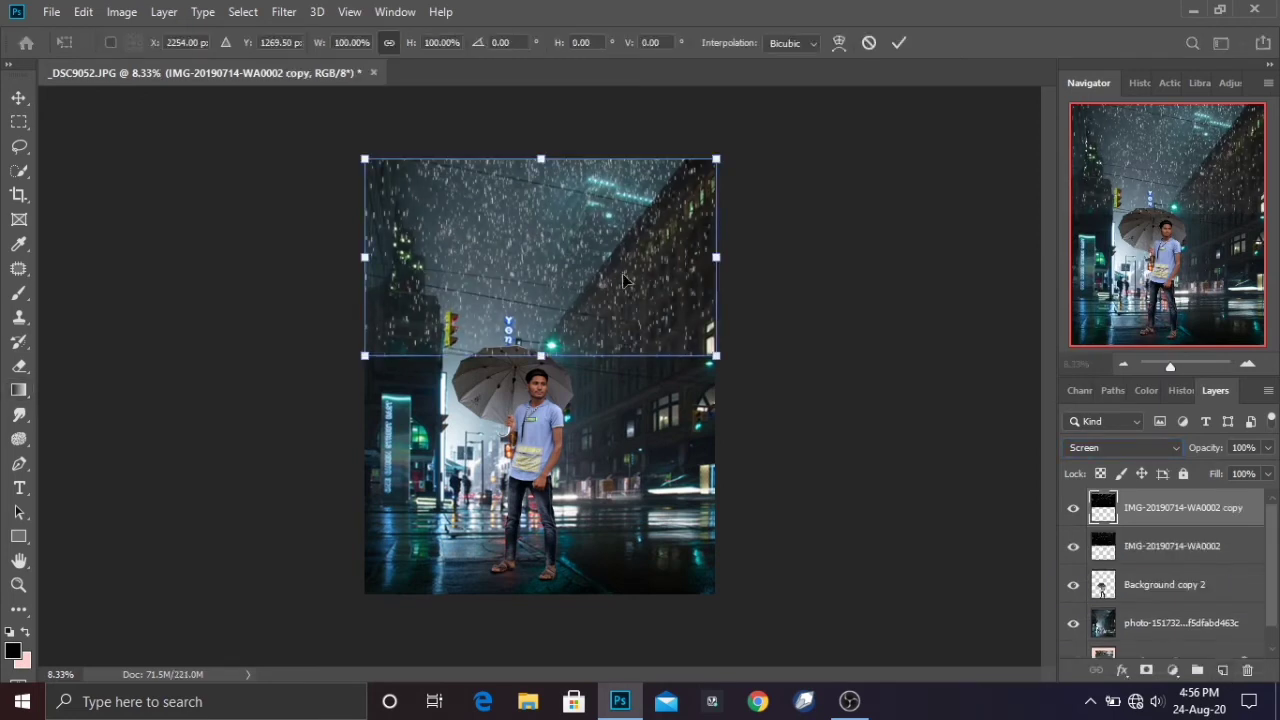
pyautogui.moveTo(630, 271); pyautogui.dragTo(632, 382)
pyautogui.press('g')
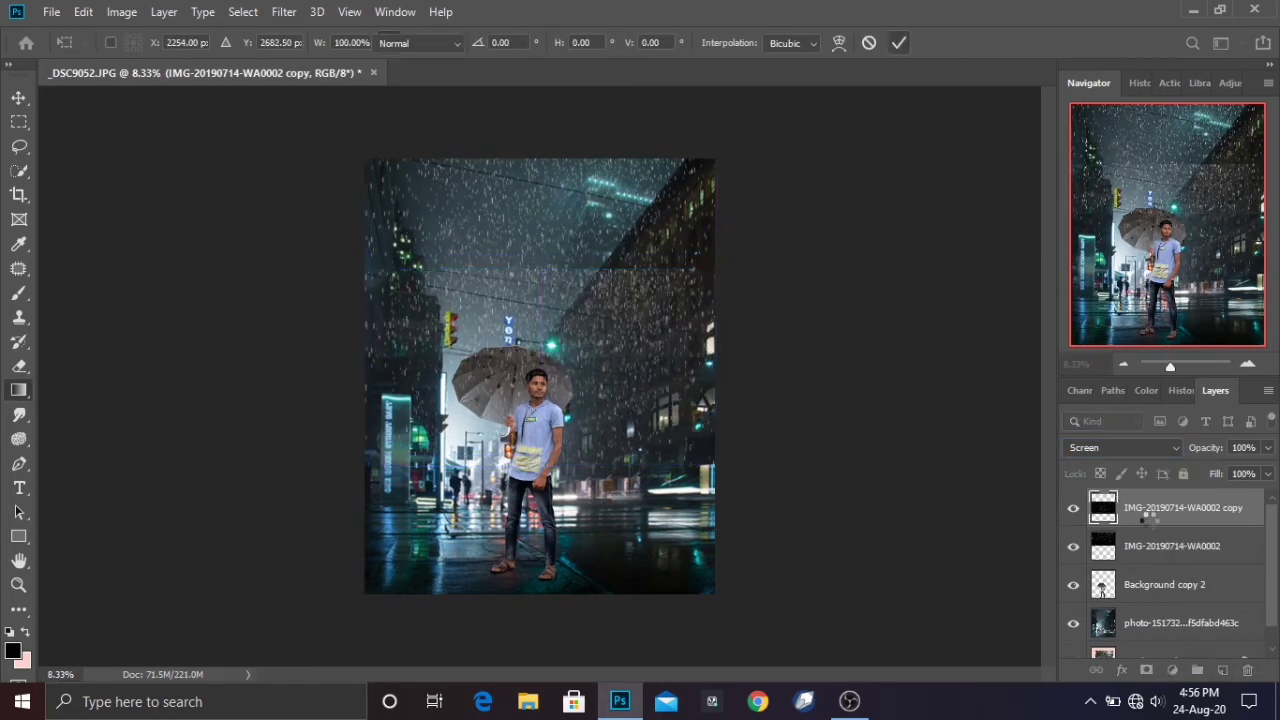
pyautogui.click(19, 367)
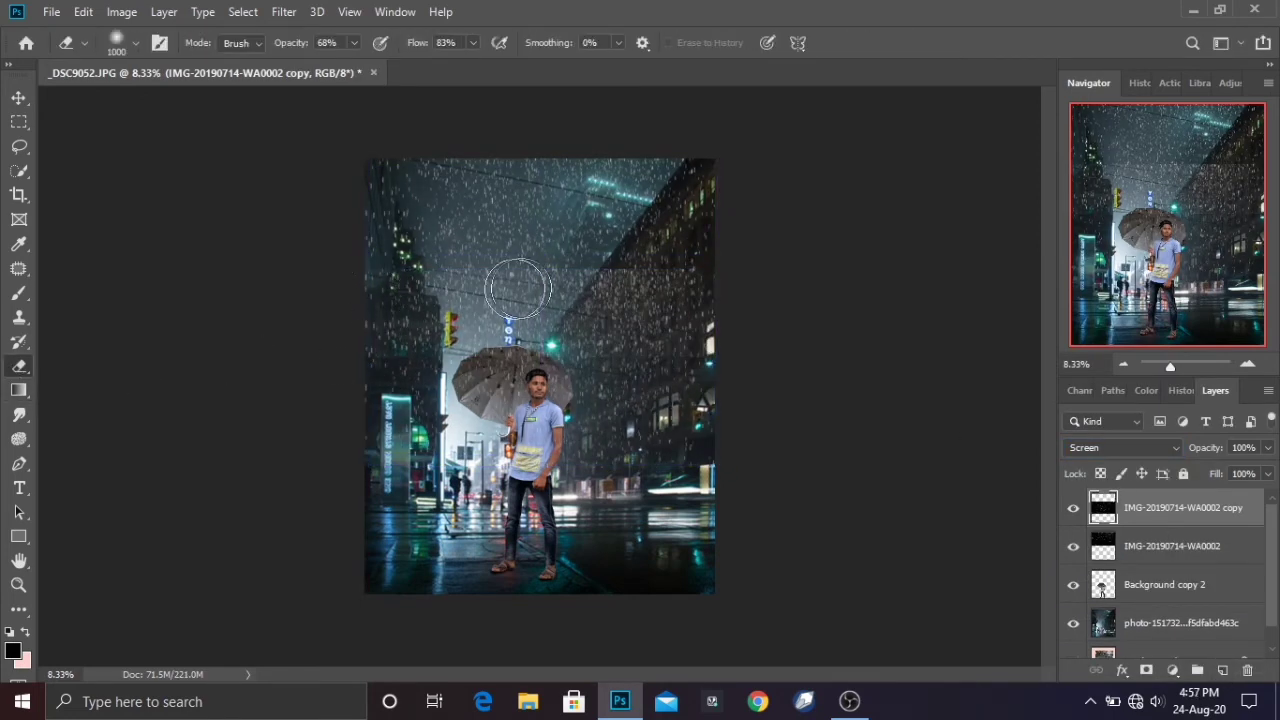
pyautogui.moveTo(518, 289); pyautogui.dragTo(705, 297)
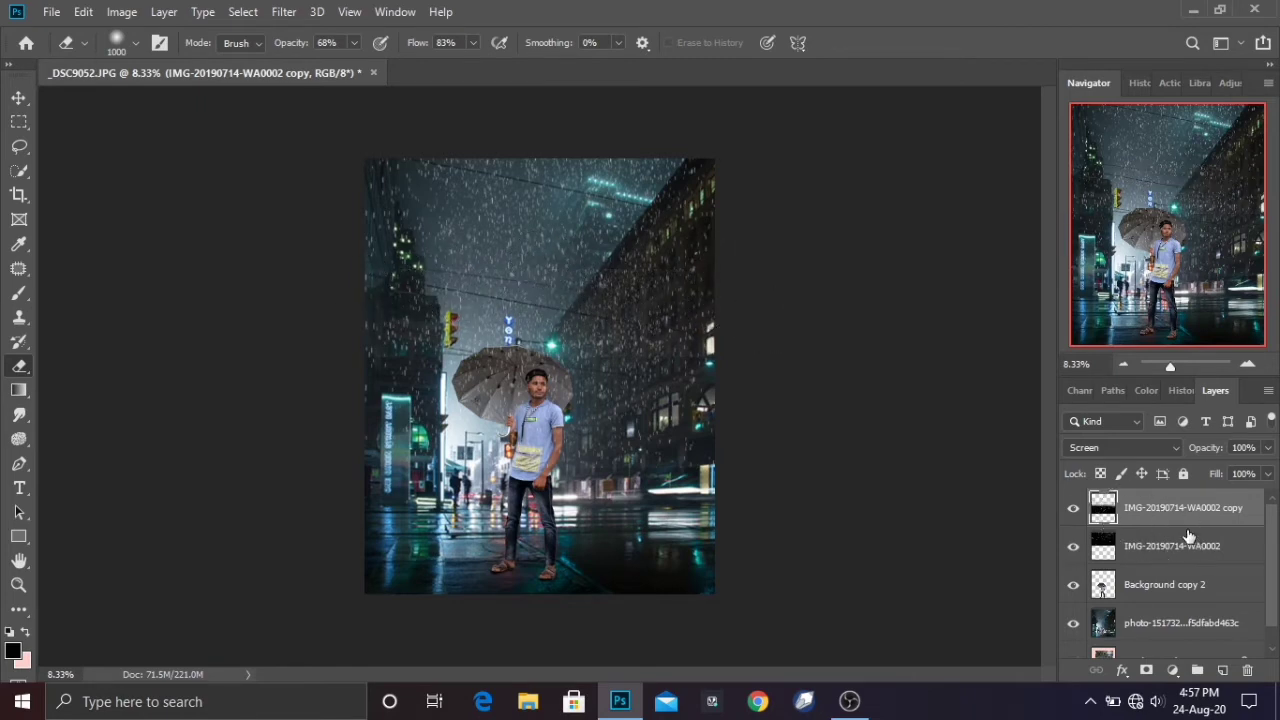
# Step: Duplicate the original rain layer again and move this copy down over the bottom of the picture
pyautogui.moveTo(1189, 537); pyautogui.dragTo(1222, 672)
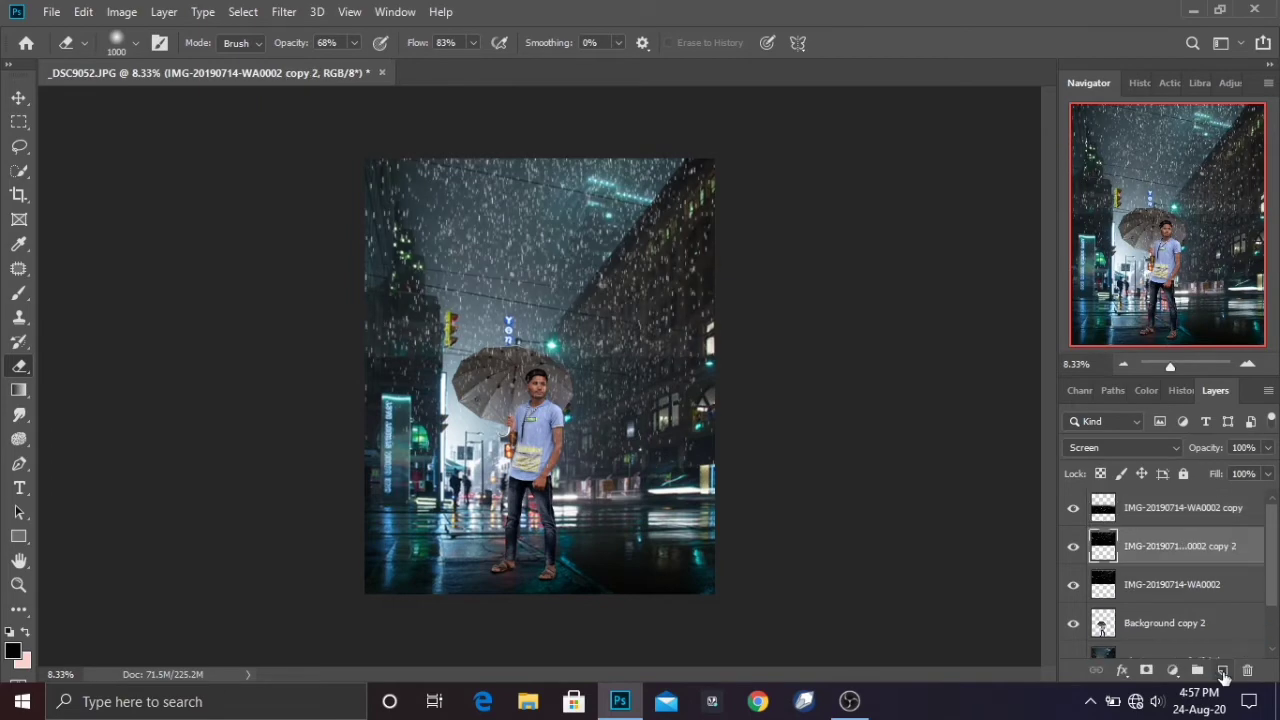
pyautogui.hotkey('ctrl', 't')
pyautogui.moveTo(594, 293)
pyautogui.mouseDown()
pyautogui.moveTo(629, 502)
pyautogui.moveTo(593, 556)
pyautogui.mouseUp()
pyautogui.click(899, 42)
# Step: Erase the hard upper edge of the bottom rain copy with the 1000-pixel soft Eraser
pyautogui.press('e')
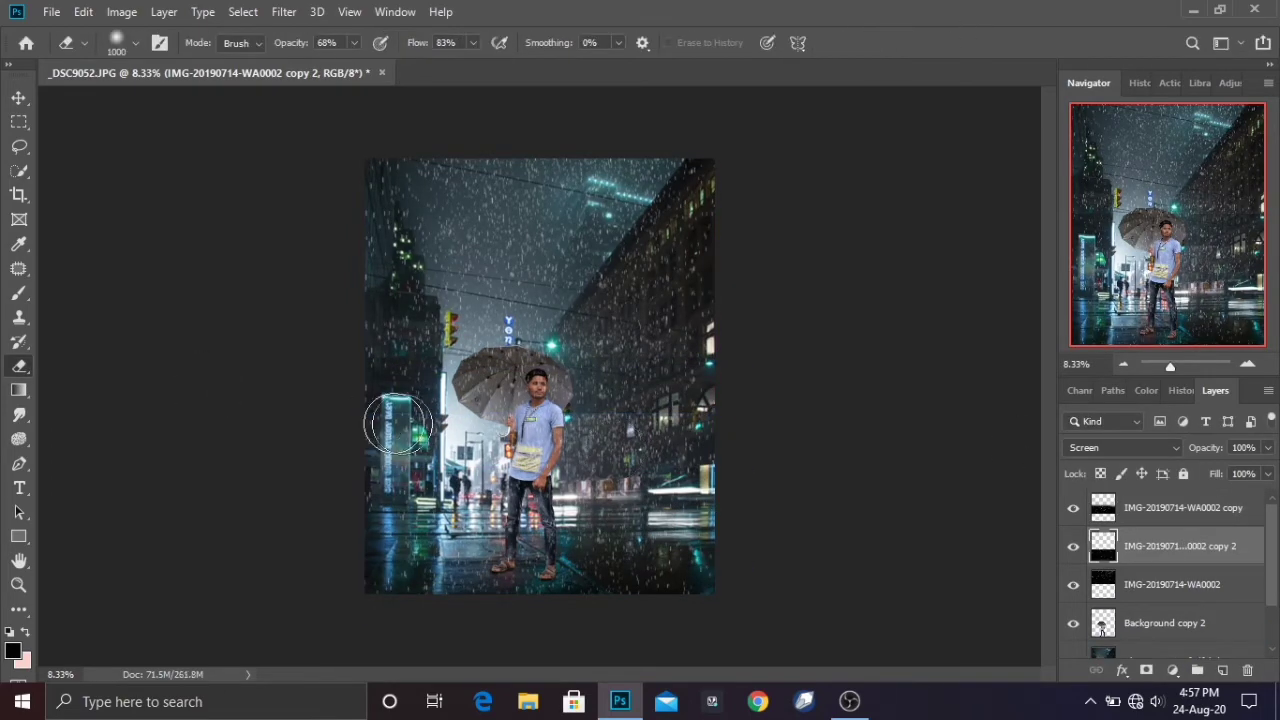
pyautogui.moveTo(746, 427); pyautogui.dragTo(507, 425)
pyautogui.moveTo(695, 411); pyautogui.dragTo(524, 394)
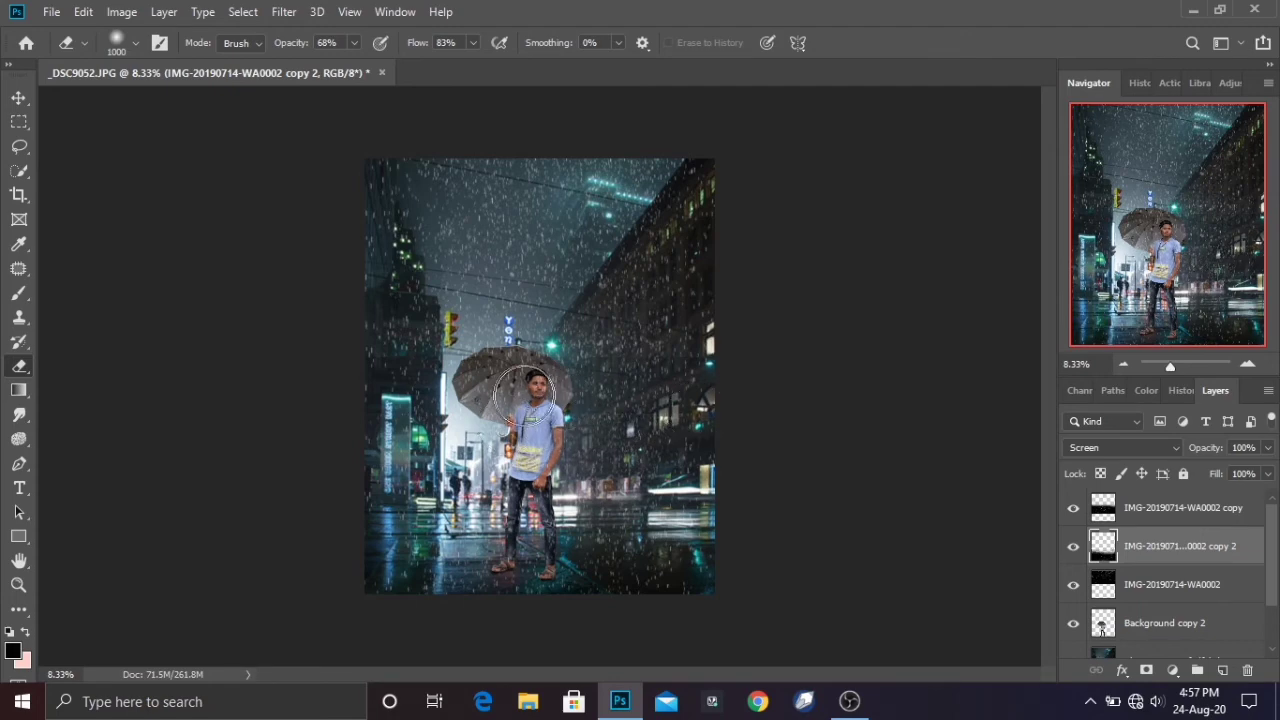
# Step: Erase the rain covering the man and the inside of his umbrella from the middle rain copy
pyautogui.click(1173, 522)
pyautogui.moveTo(528, 425)
pyautogui.mouseDown()
pyautogui.moveTo(544, 393)
pyautogui.moveTo(520, 409)
pyautogui.moveTo(530, 397)
pyautogui.moveTo(497, 385)
pyautogui.moveTo(529, 397)
pyautogui.moveTo(532, 481)
pyautogui.moveTo(532, 420)
pyautogui.moveTo(513, 386)
pyautogui.moveTo(483, 383)
pyautogui.moveTo(525, 389)
pyautogui.moveTo(588, 449)
pyautogui.mouseUp()
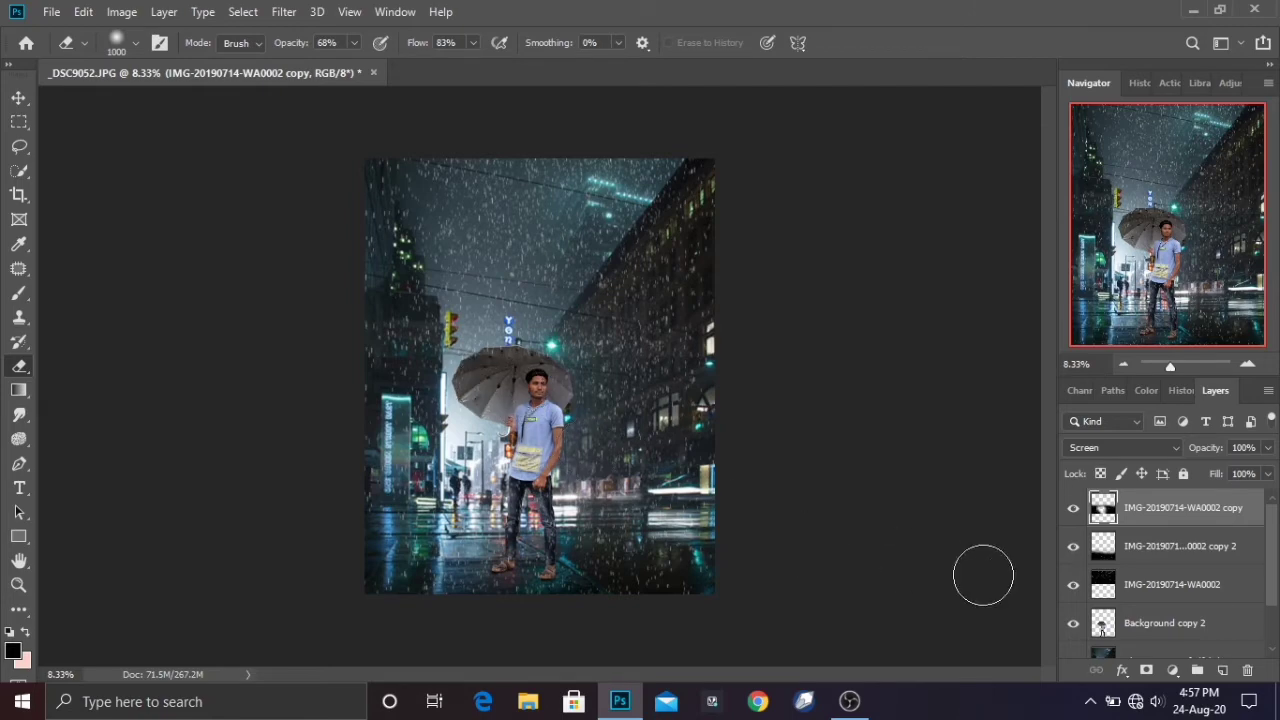
pyautogui.hotkey('ctrl', '+')
pyautogui.hotkey('ctrl', '+')
pyautogui.hotkey('ctrl', '+')
pyautogui.hotkey('ctrl', '-')
pyautogui.hotkey('ctrl', '-')
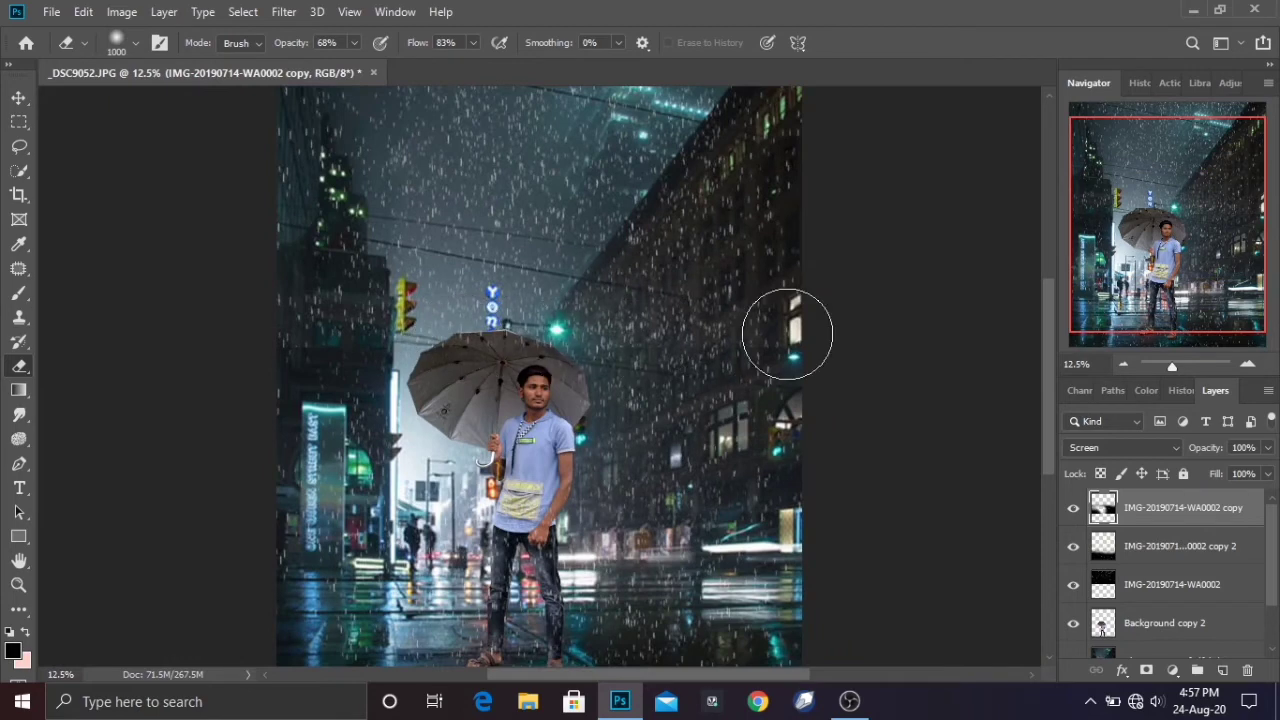
pyautogui.hotkey('ctrl', '-')
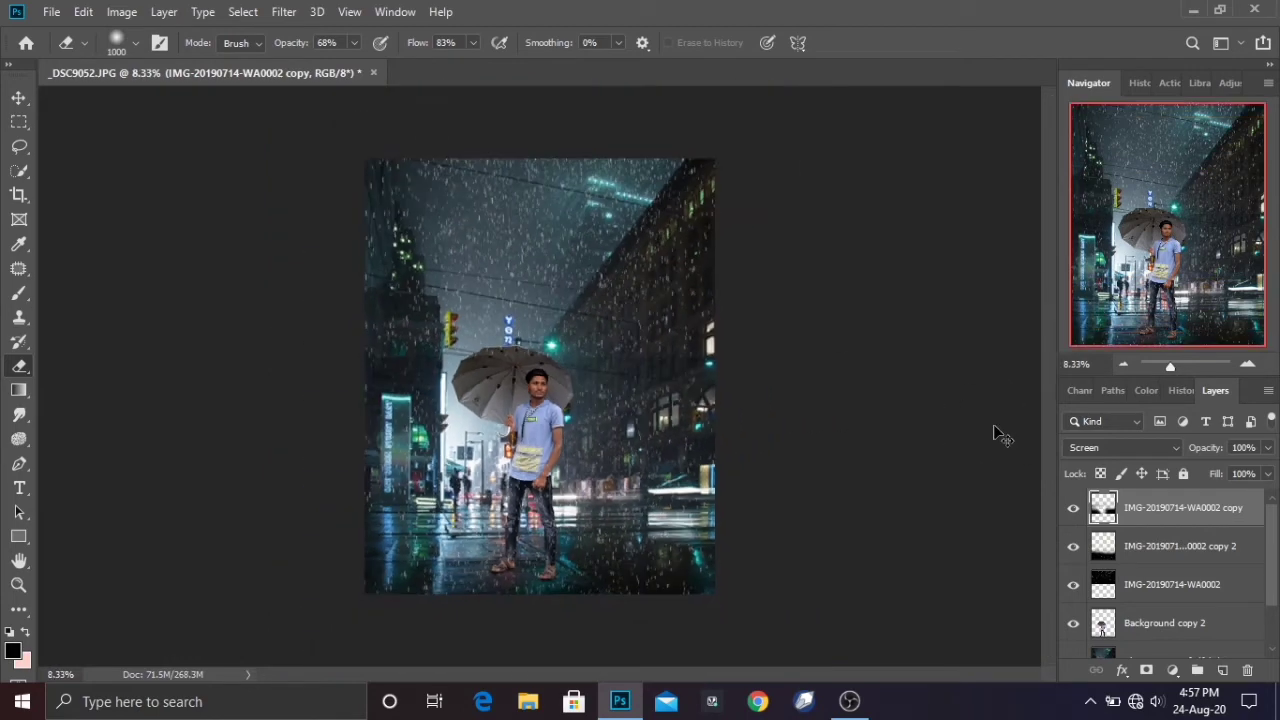
# Step: Merge the three rain layers, the cut-out man and the city street photo into one layer
pyautogui.hotkey('ctrl', 't')
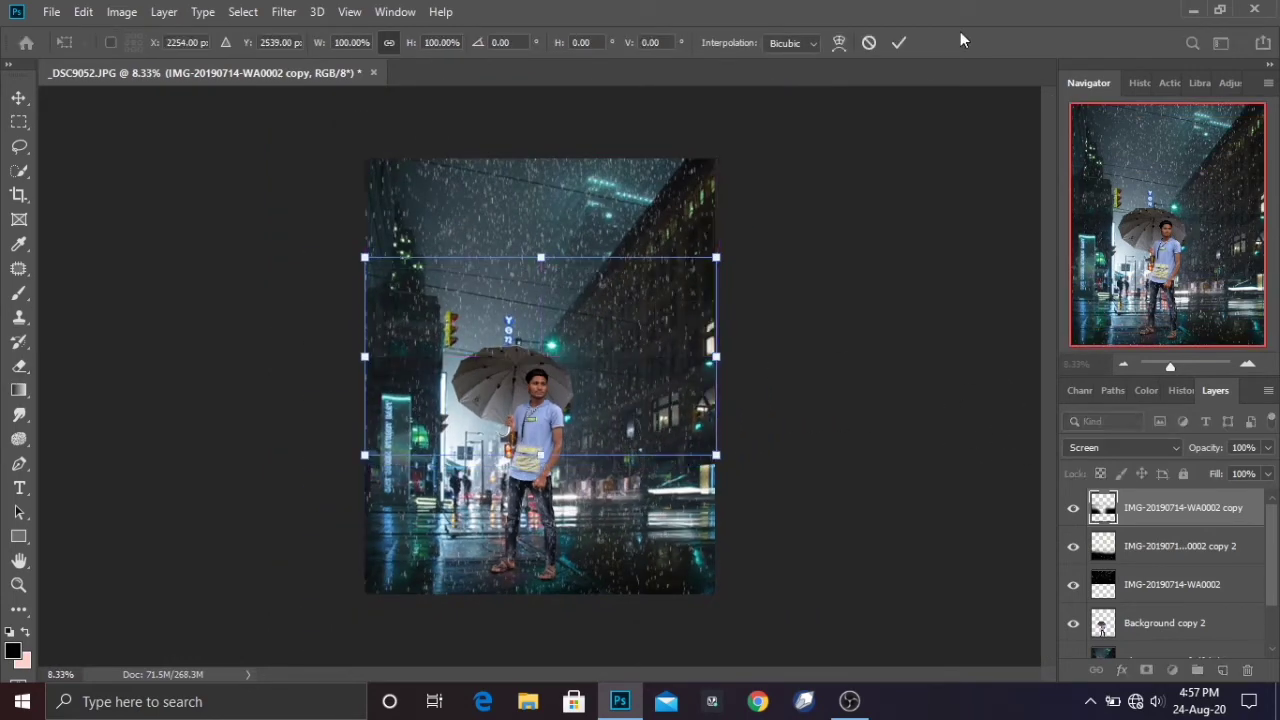
pyautogui.keyDown('ctrl'); pyautogui.click(1174, 548); pyautogui.keyUp('ctrl')
pyautogui.keyDown('ctrl'); pyautogui.click(1170, 585); pyautogui.keyUp('ctrl')
pyautogui.keyDown('ctrl'); pyautogui.click(1166, 622); pyautogui.keyUp('ctrl')
pyautogui.scroll(-1, 1164, 600)
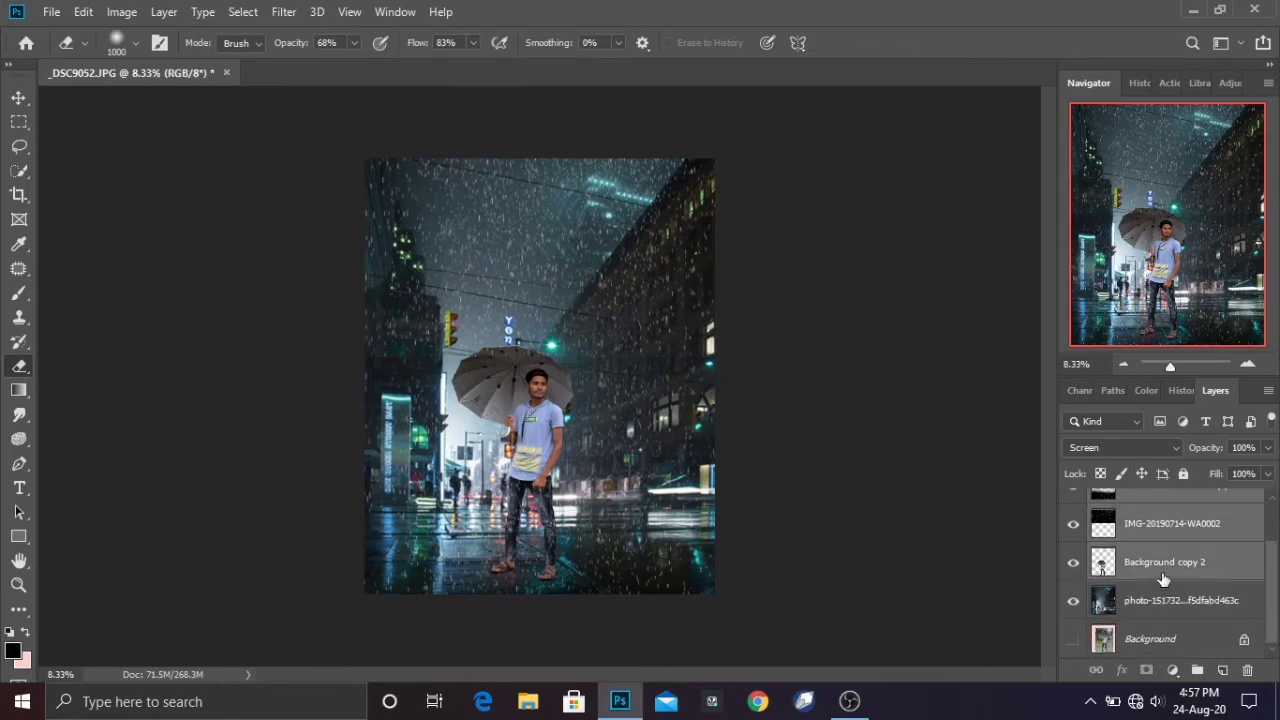
pyautogui.rightClick(1164, 578)
pyautogui.click(1145, 552)
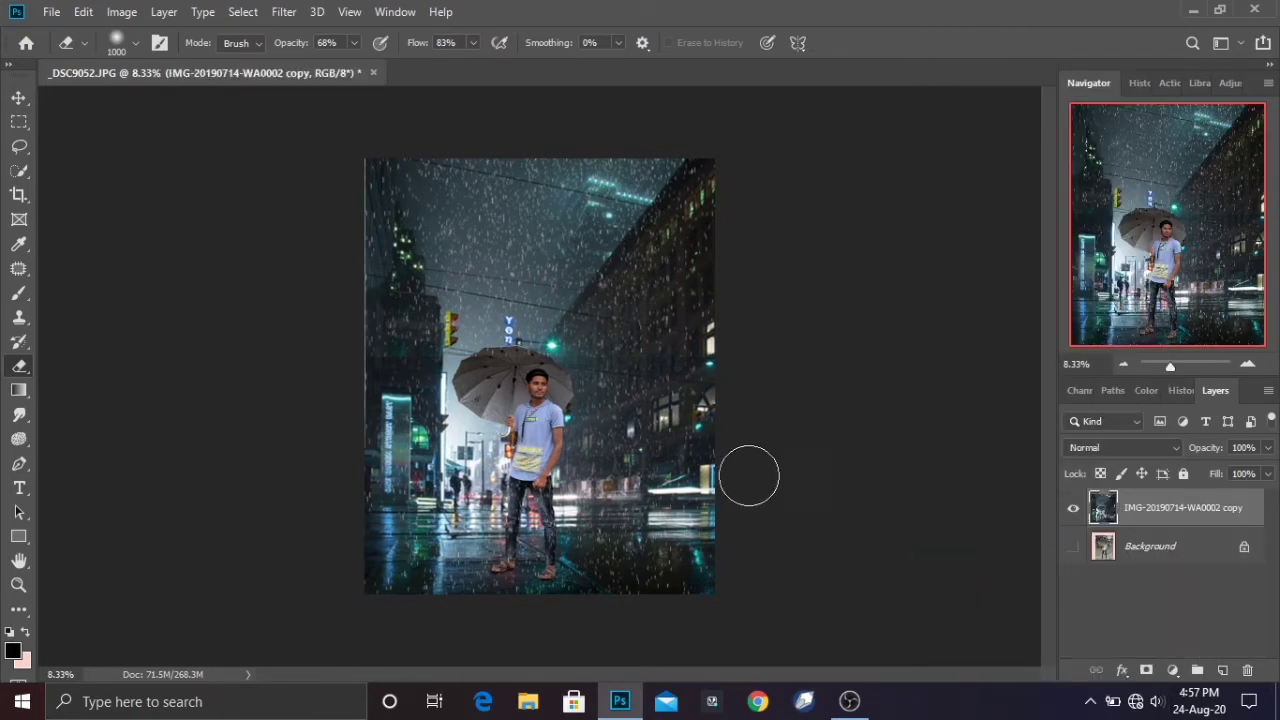
# Step: Crop the narrow strips off the picture's sides and darken the street along its bottom edge with a black-to-transparent gradient
pyautogui.press('c')
pyautogui.moveTo(366, 376); pyautogui.dragTo(372, 376)
pyautogui.press('Return')
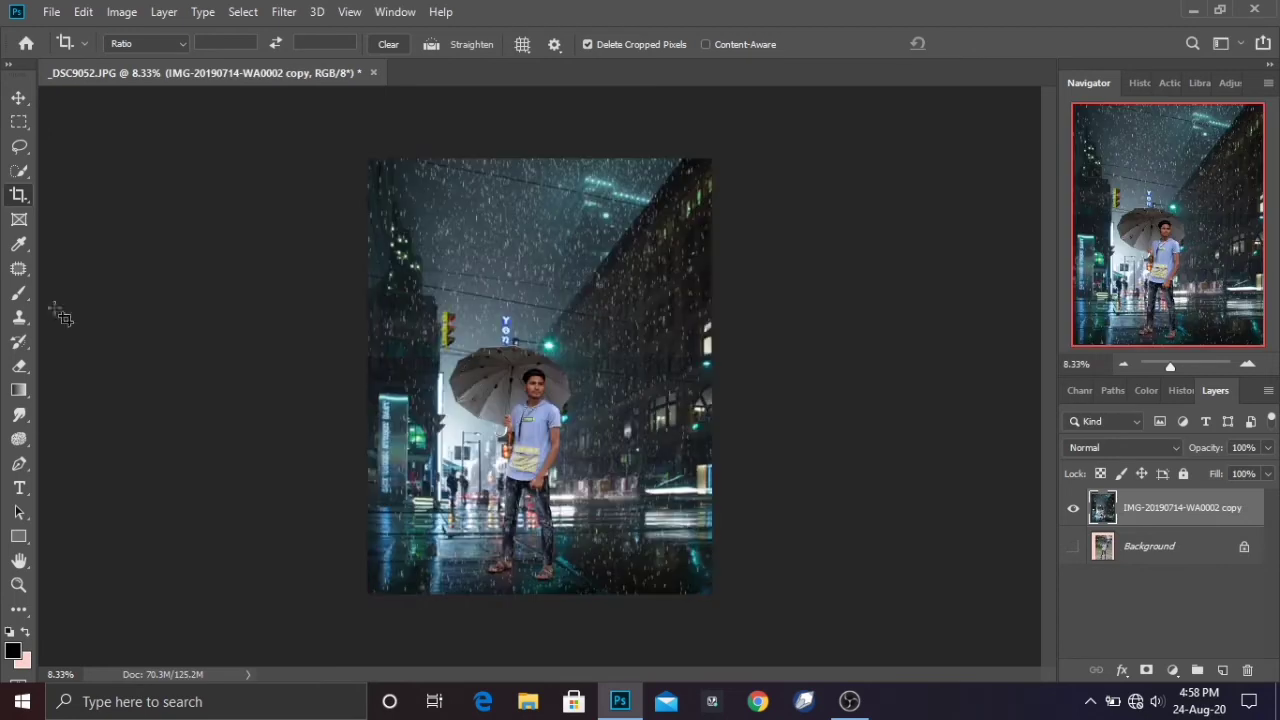
pyautogui.click(19, 390)
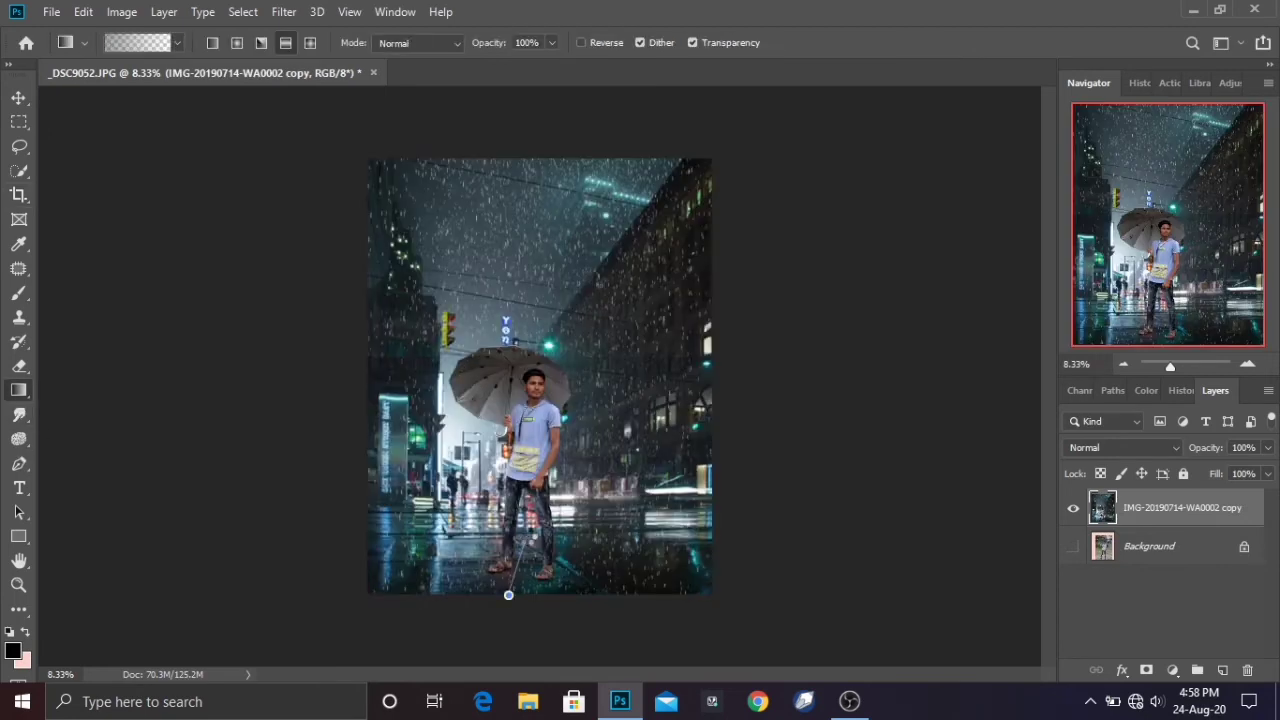
pyautogui.moveTo(508, 595); pyautogui.dragTo(508, 595)
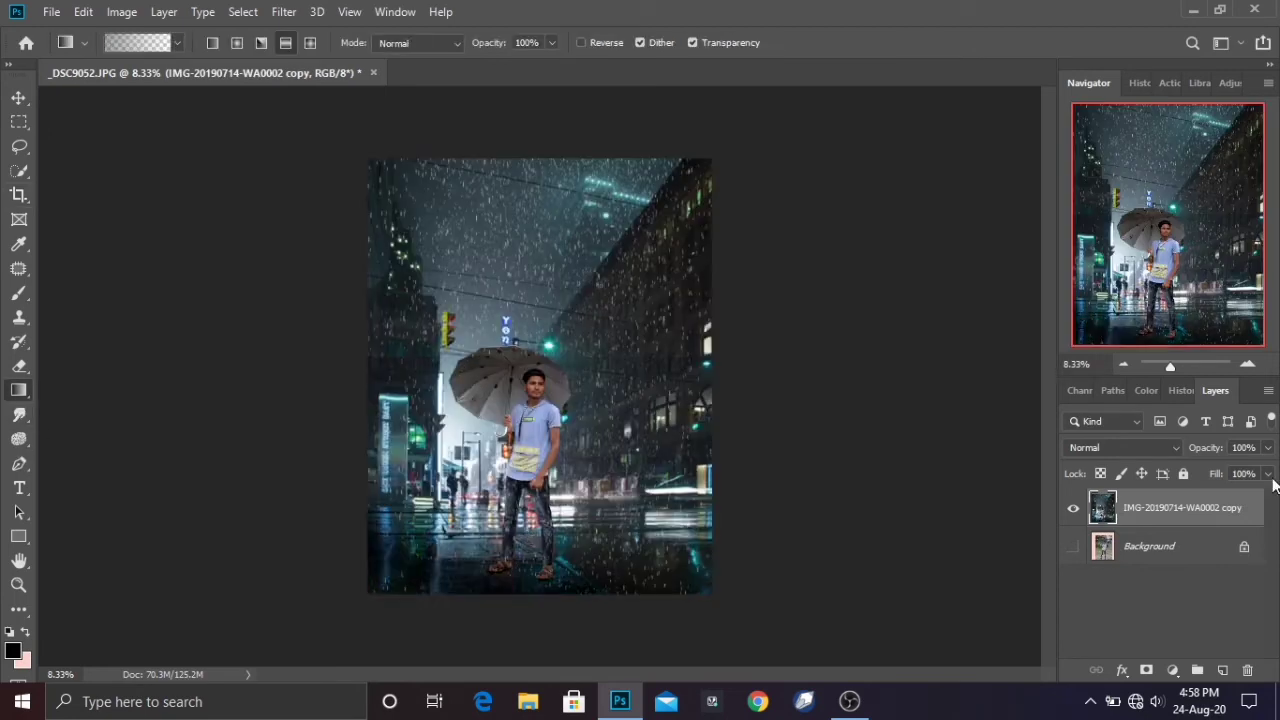
# Step: Add a Selective Color adjustment and set its Cyans to Cyan +55, Magenta +52, Yellow -61 and Black +83
pyautogui.click(1173, 669)
pyautogui.click(1177, 660)
pyautogui.click(885, 312)
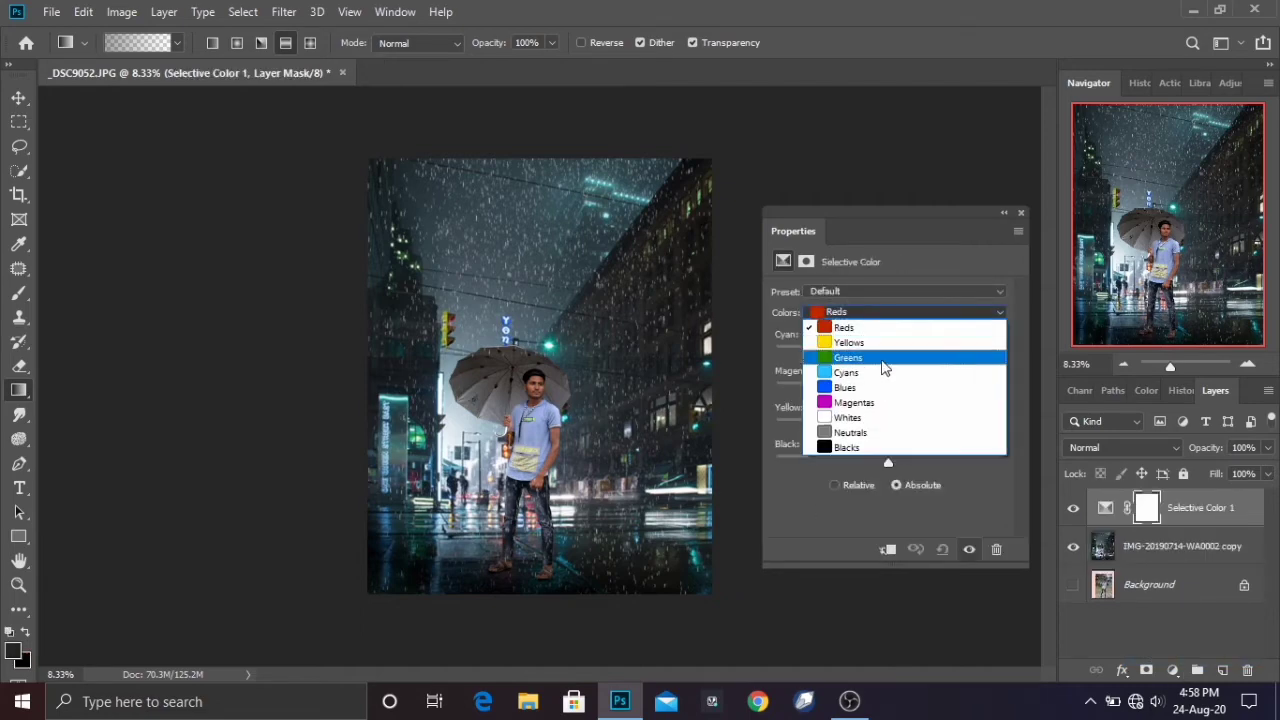
pyautogui.click(880, 358)
pyautogui.moveTo(888, 353); pyautogui.dragTo(919, 384)
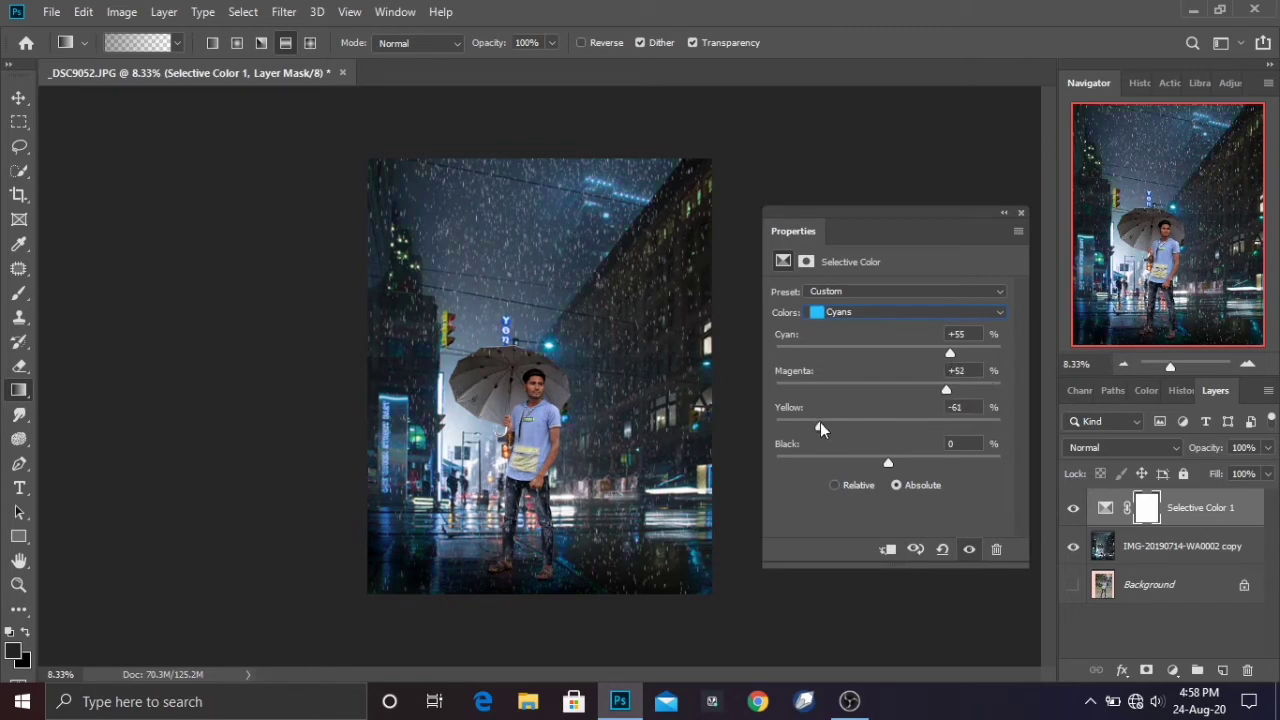
pyautogui.moveTo(884, 462); pyautogui.dragTo(982, 458)
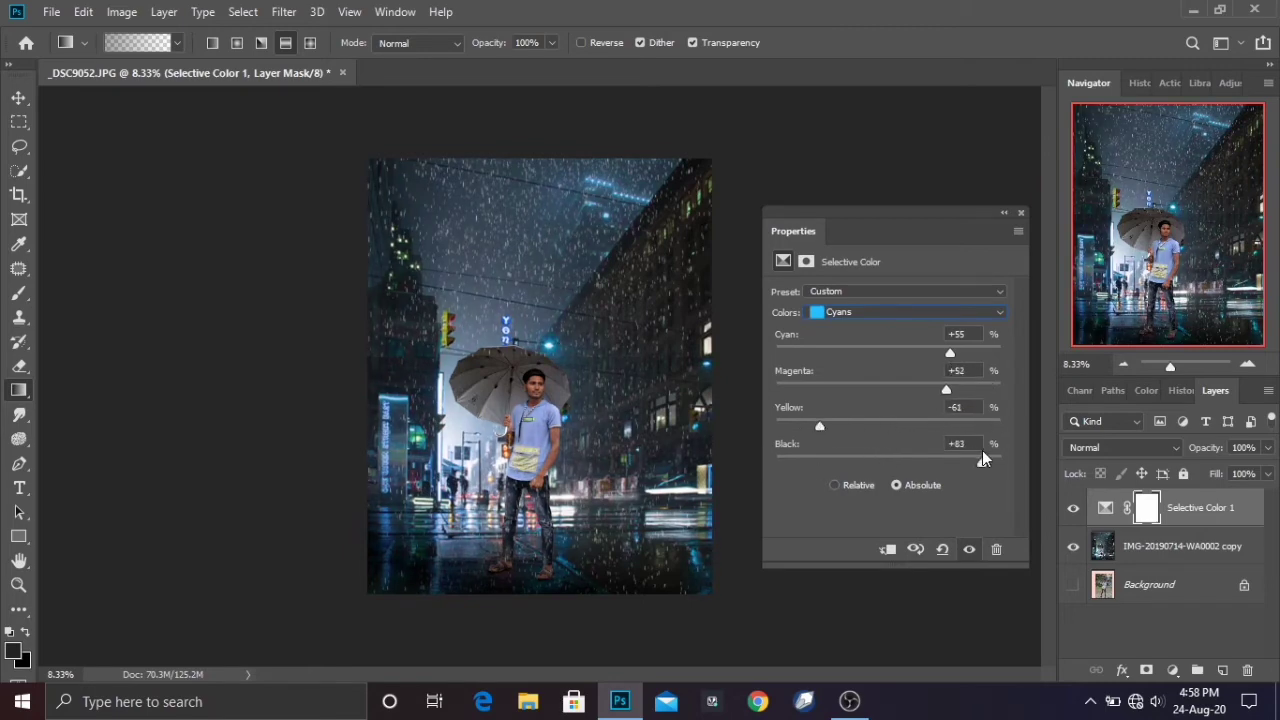
# Step: Set the Selective Color Blues to Cyan +57, Magenta +100 and Yellow -41, with Black raised slightly
pyautogui.click(879, 318)
pyautogui.click(892, 381)
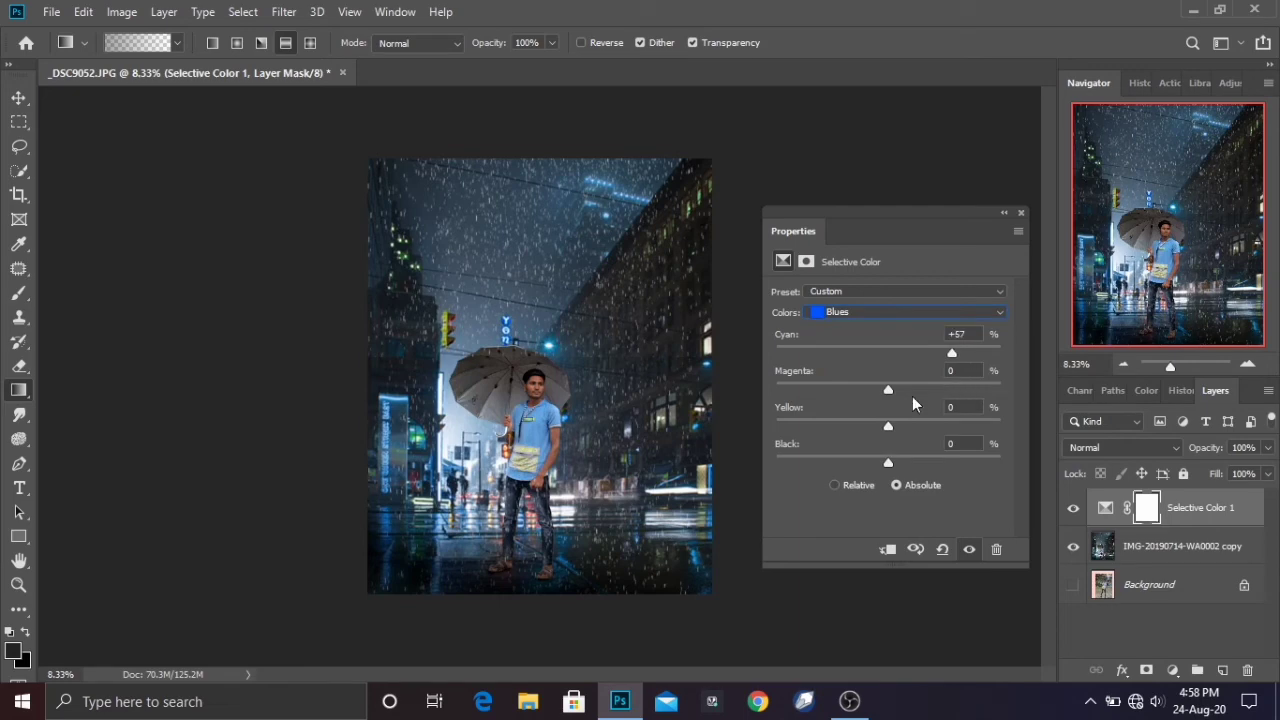
pyautogui.moveTo(888, 389); pyautogui.dragTo(1003, 391)
pyautogui.moveTo(888, 426); pyautogui.dragTo(969, 426)
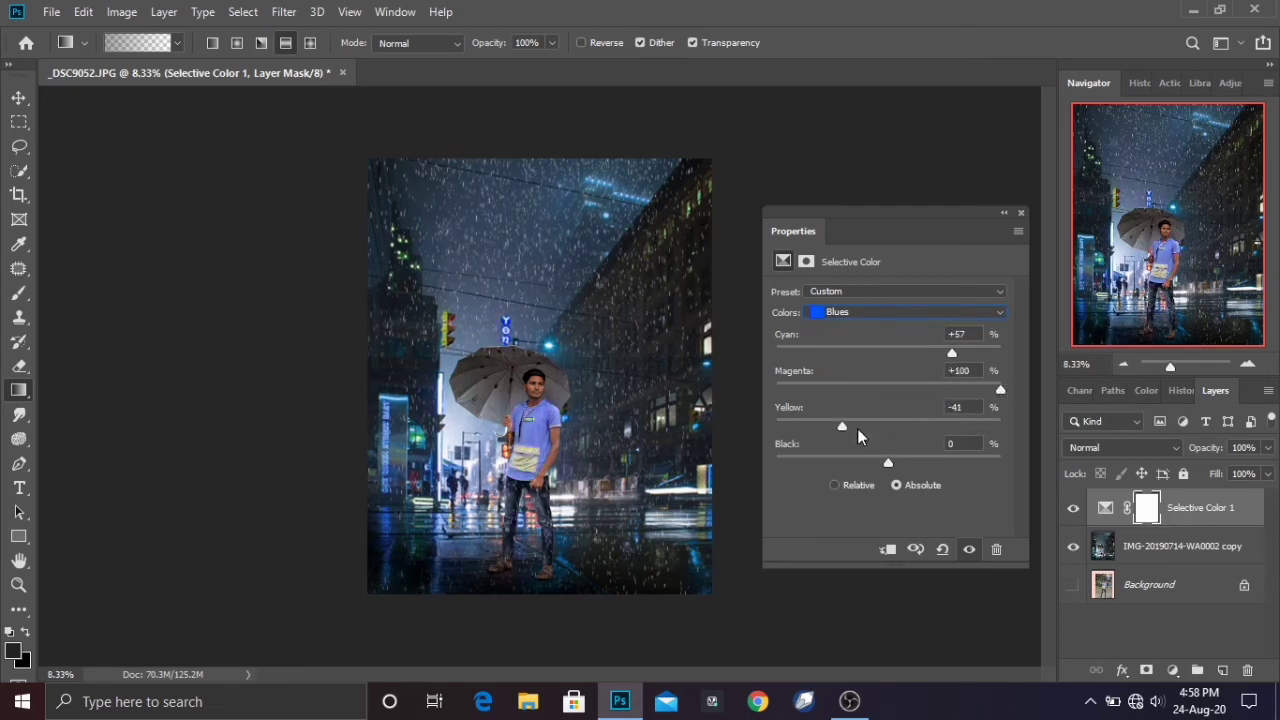
pyautogui.moveTo(888, 462)
pyautogui.mouseDown()
pyautogui.moveTo(751, 478)
pyautogui.moveTo(906, 465)
pyautogui.mouseUp()
pyautogui.click(1021, 213)
# Step: Compare the picture with and without the Selective Color adjustment, and merge the adjustment into the composite layer
pyautogui.click(1074, 512)
pyautogui.click(1074, 512)
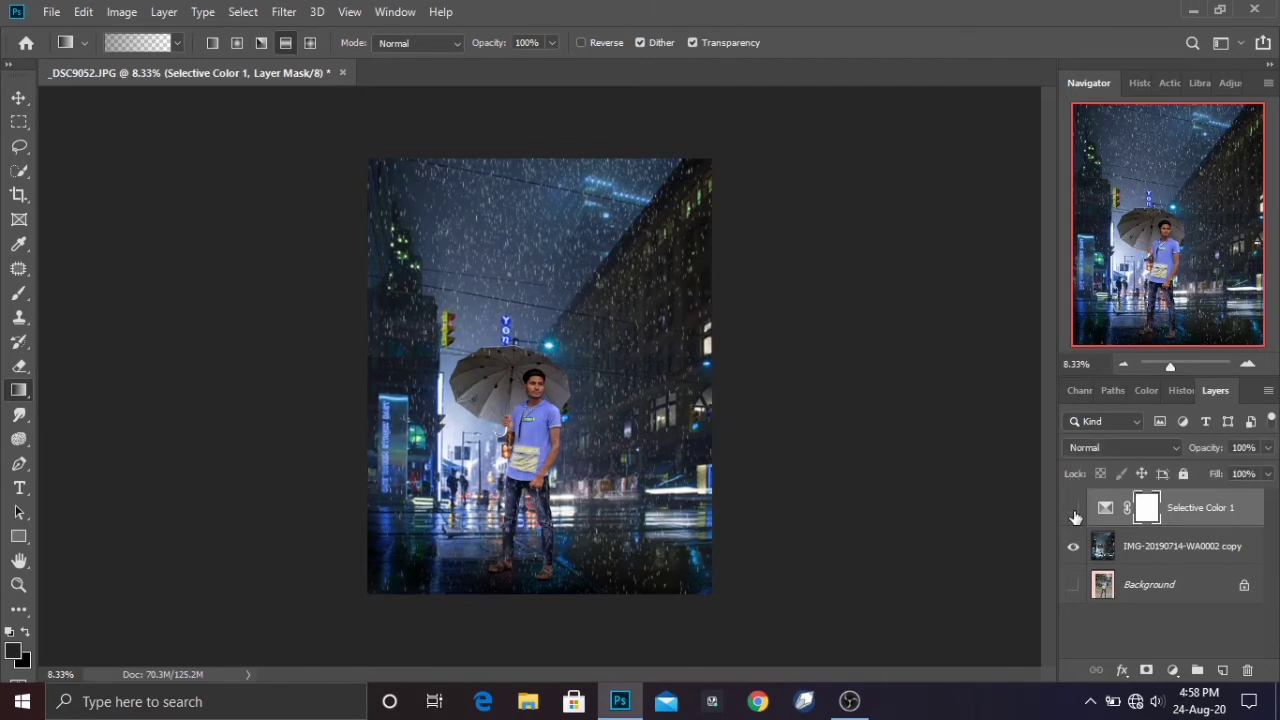
pyautogui.click(1074, 512)
pyautogui.keyDown('ctrl'); pyautogui.click(1145, 556); pyautogui.keyUp('ctrl')
pyautogui.rightClick(1145, 556)
pyautogui.click(1047, 554)
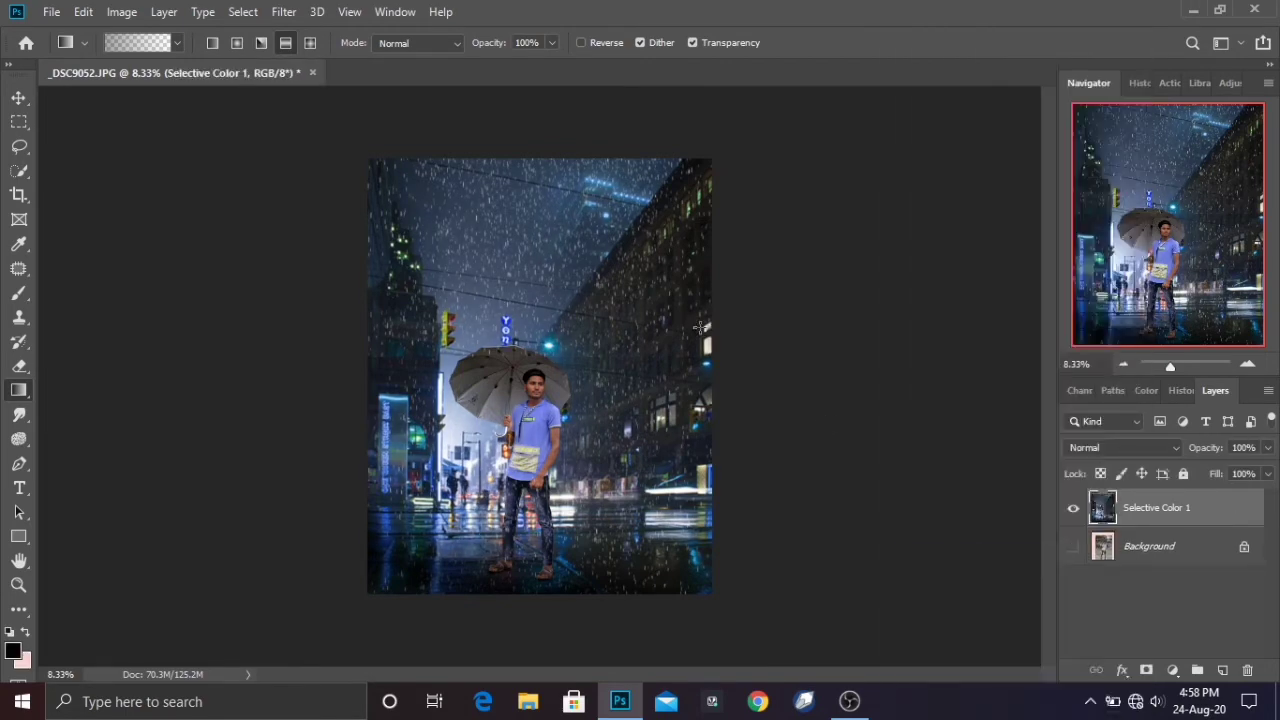
# Step: Place the Rain title image 20190715_215051 as an embedded file and move it into the sky above the umbrella
pyautogui.click(48, 11)
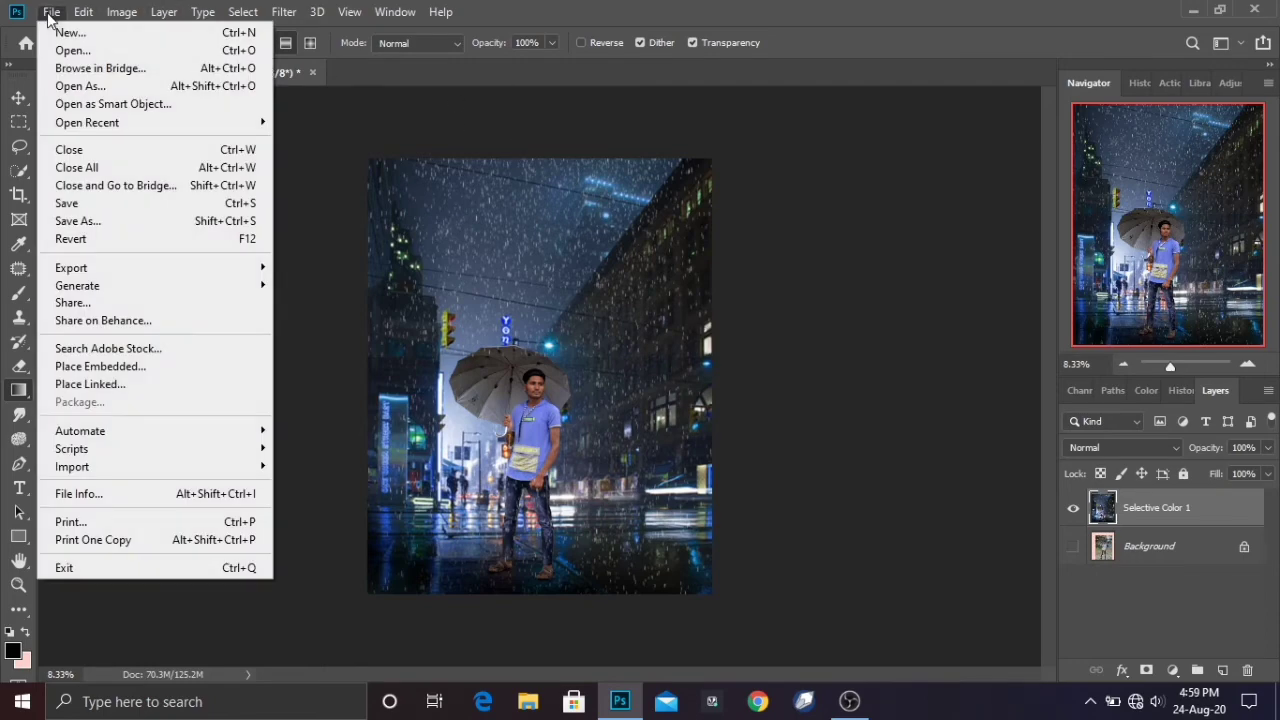
pyautogui.click(110, 368)
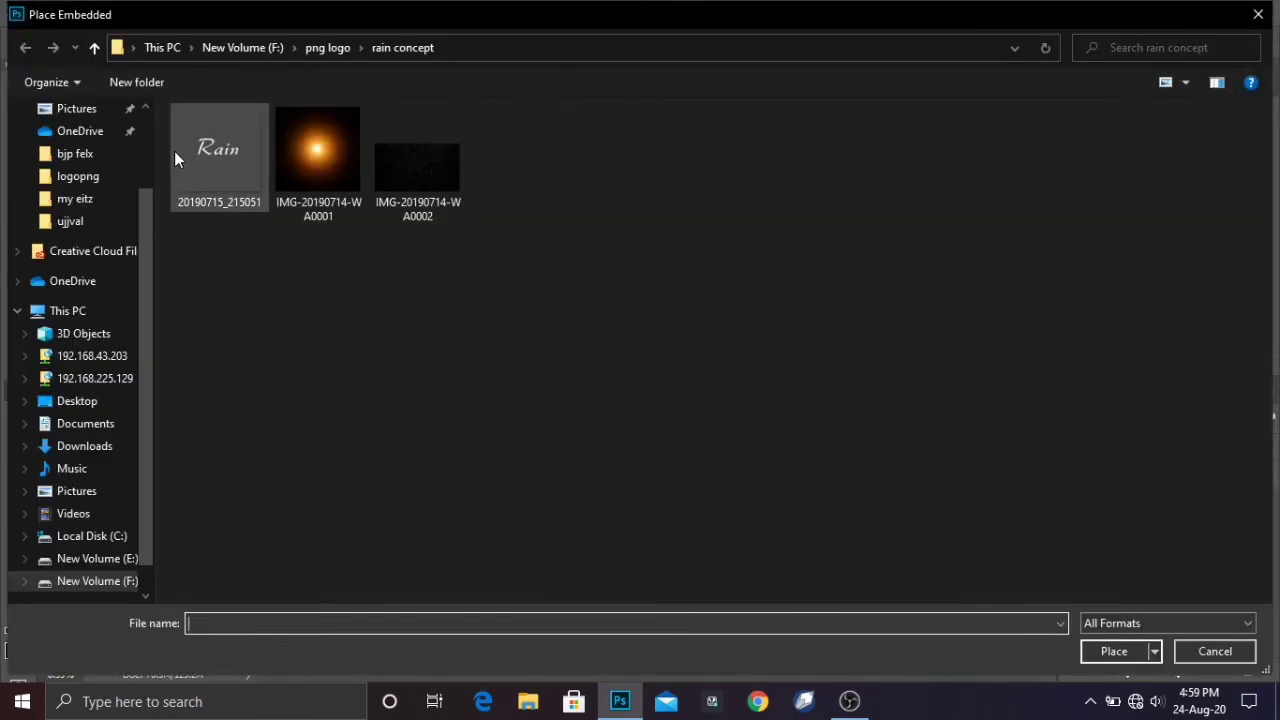
pyautogui.doubleClick(177, 155)
pyautogui.moveTo(551, 295); pyautogui.dragTo(543, 190)
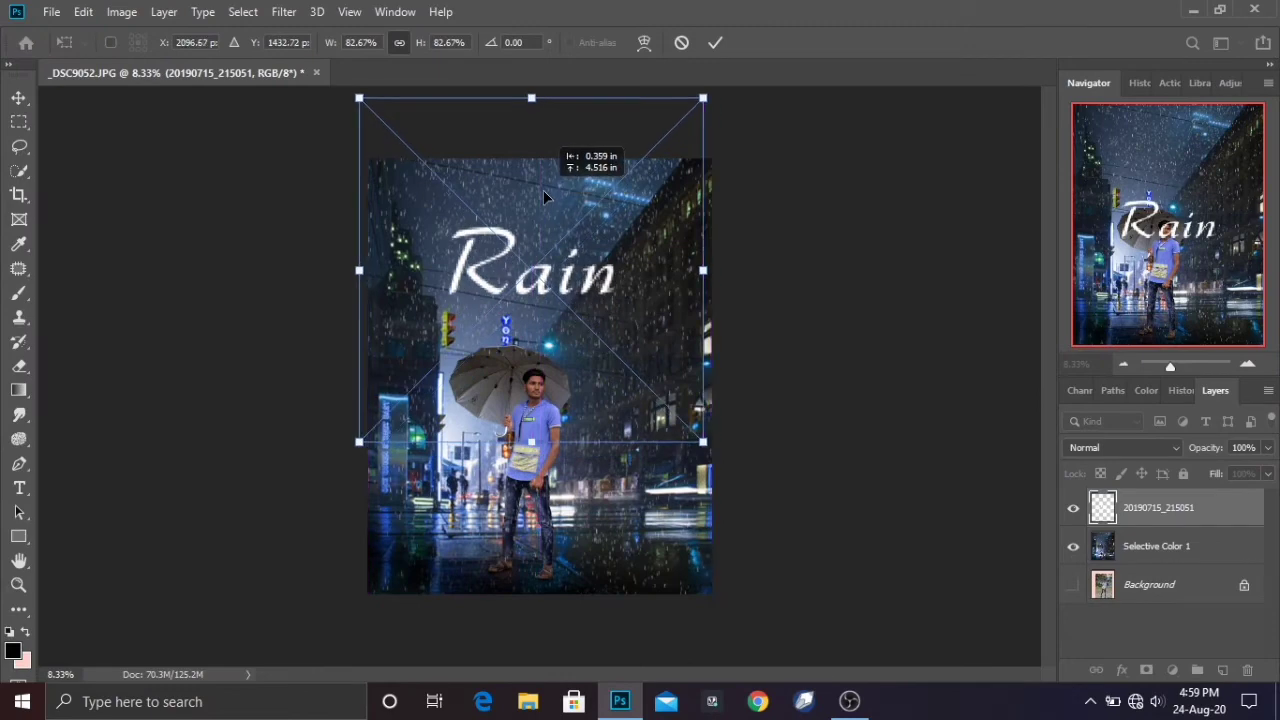
pyautogui.click(714, 42)
# Step: Merge the Rain title layer with the composite picture layer
pyautogui.press('c')
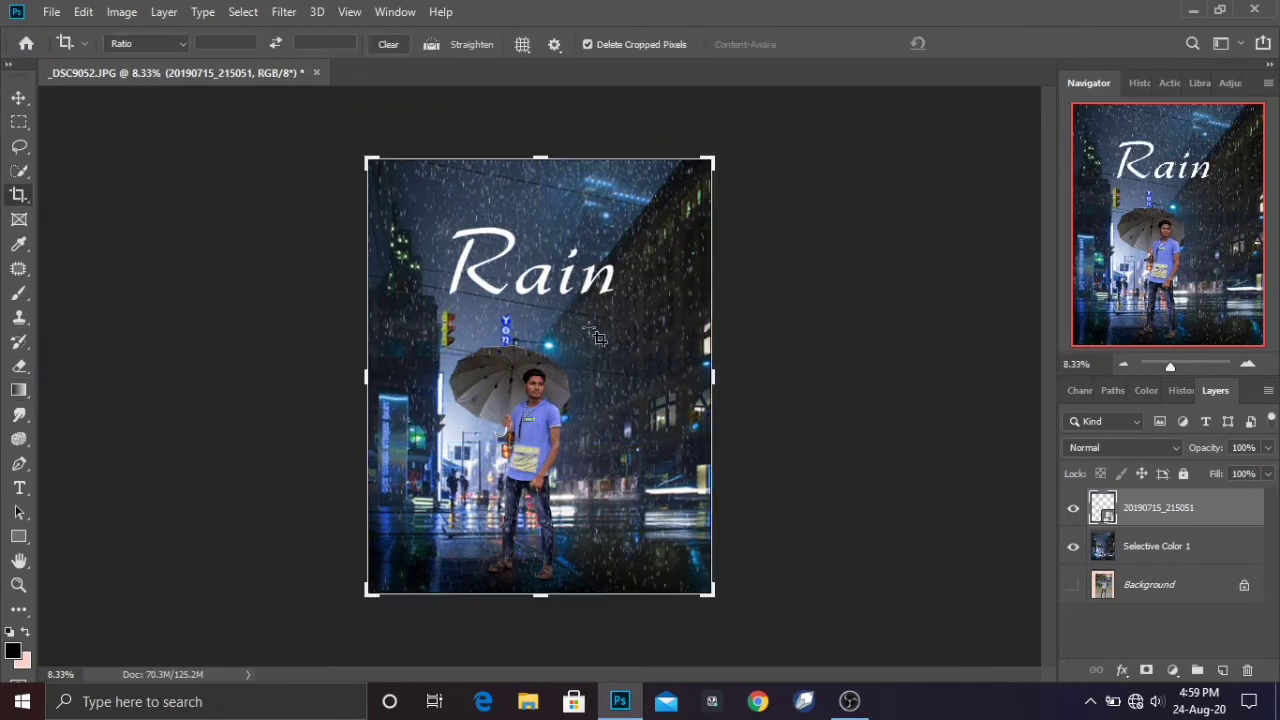
pyautogui.press('Escape')
pyautogui.keyDown('shift'); pyautogui.click(1156, 546); pyautogui.keyUp('shift')
pyautogui.rightClick(1115, 548)
pyautogui.click(920, 551)
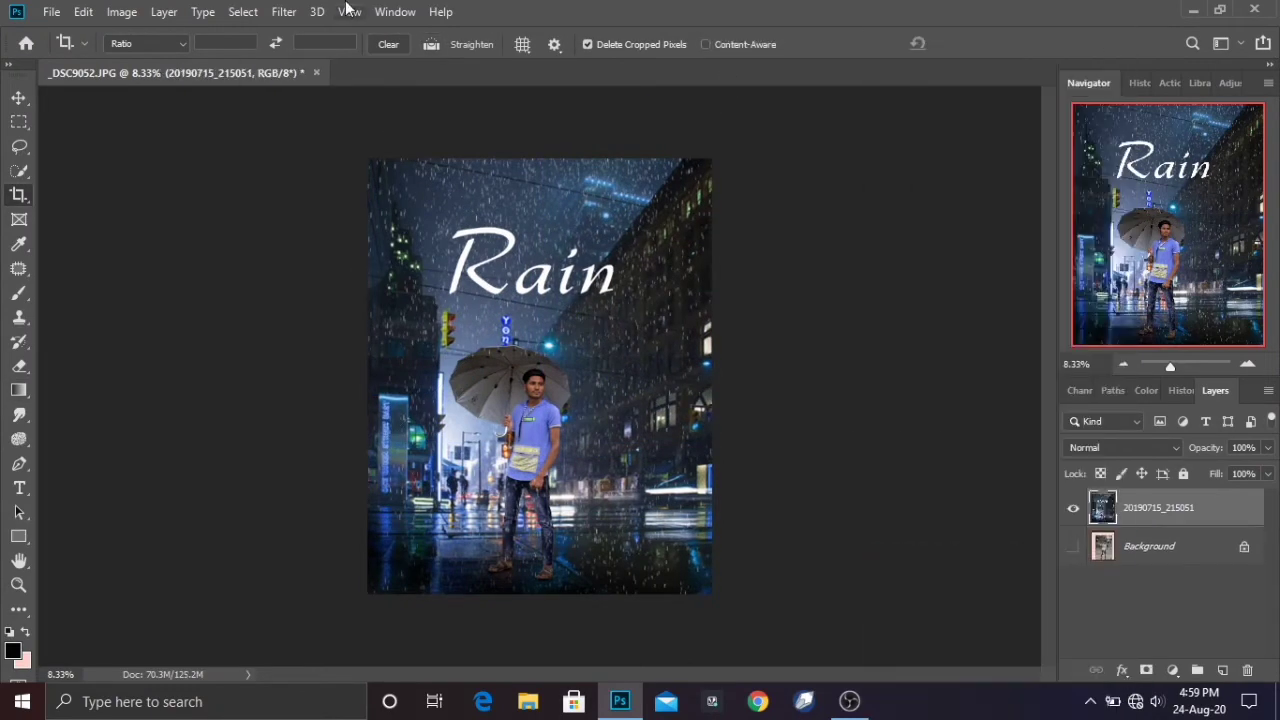
# Step: In the Camera Raw Filter, set Contrast +3, Highlights +15, Shadows +8, Whites +10, Blacks +9, Dehaze +2 and Temperature -3
pyautogui.click(284, 11)
pyautogui.click(357, 118)
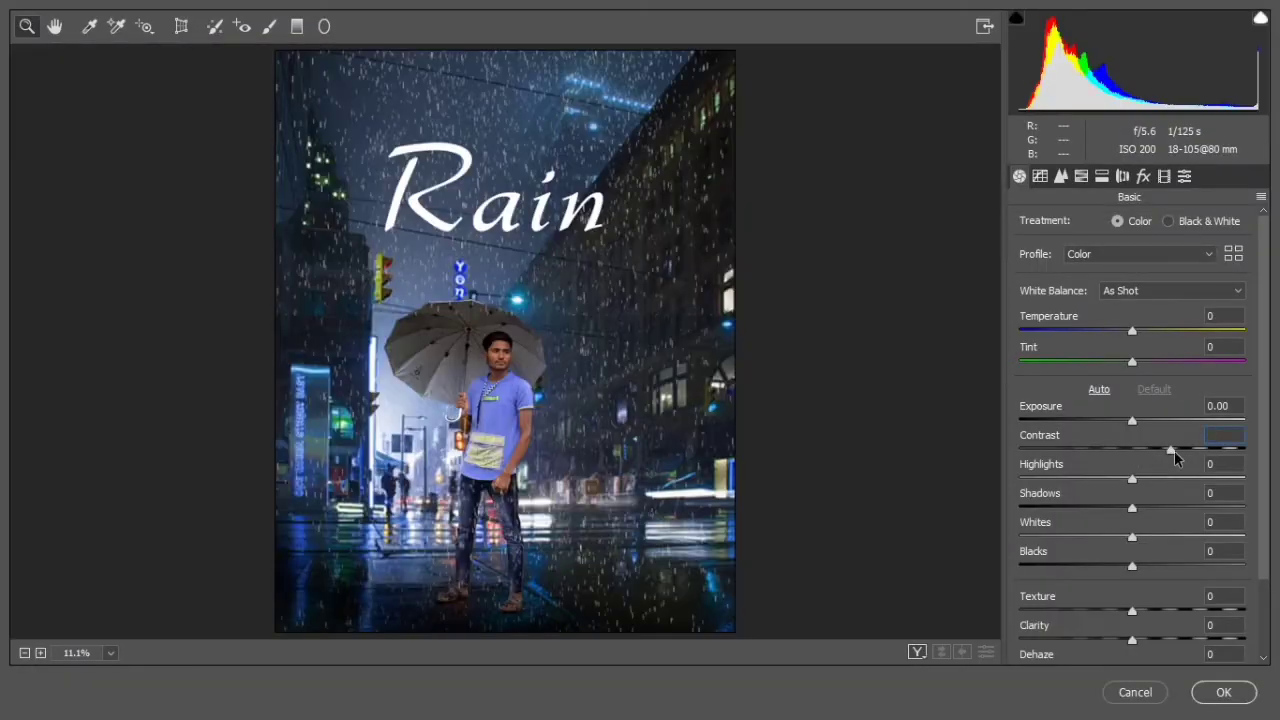
pyautogui.moveTo(1174, 451); pyautogui.dragTo(1176, 483)
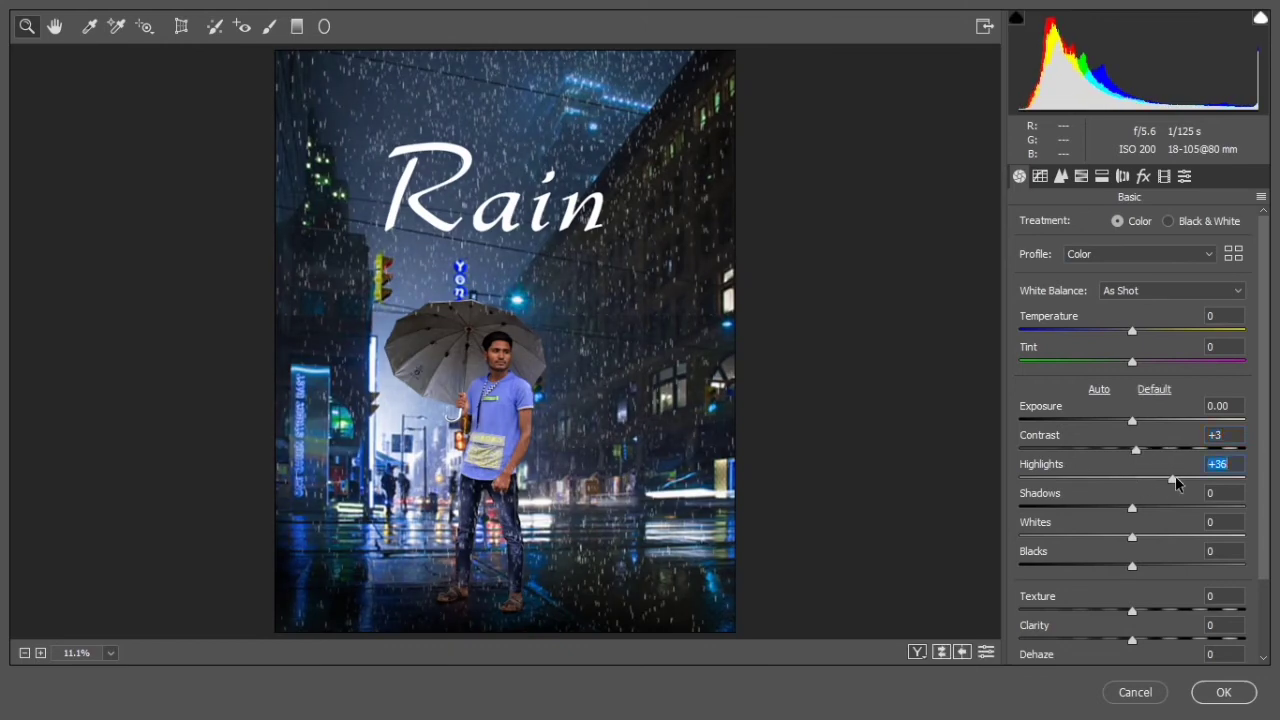
pyautogui.moveTo(1058, 483); pyautogui.dragTo(1145, 561)
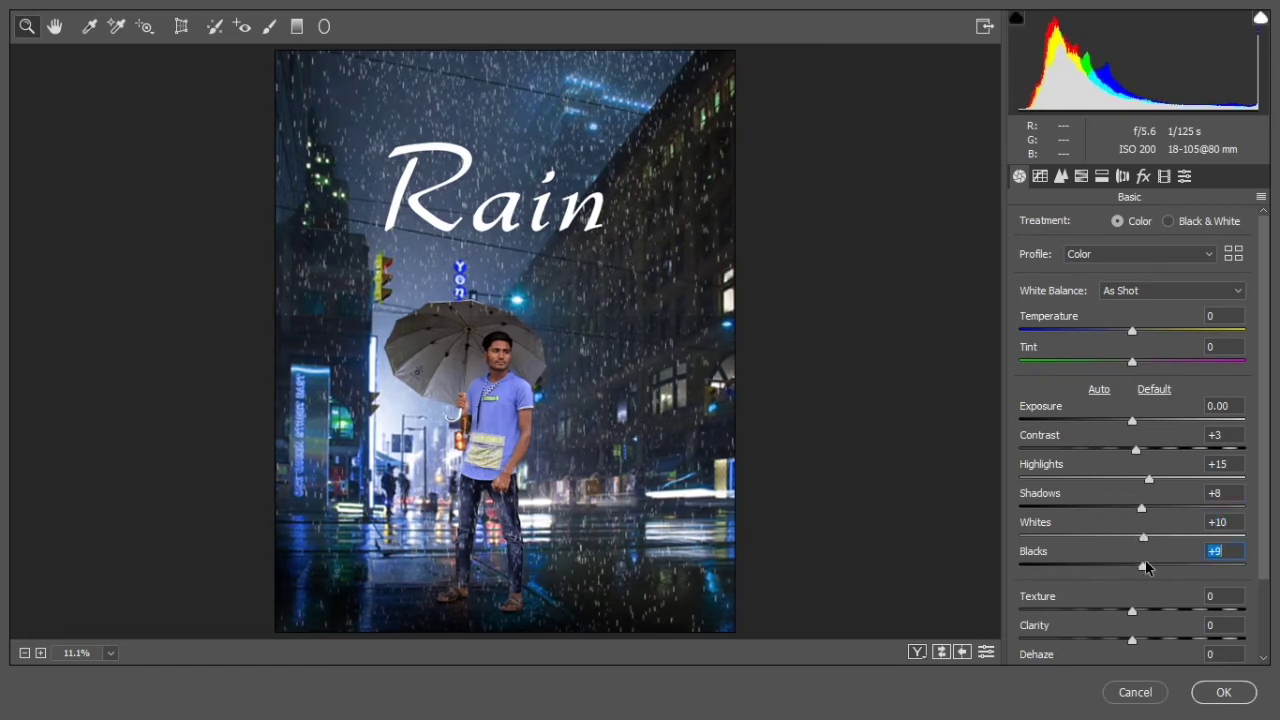
pyautogui.click(1135, 654)
pyautogui.click(1136, 640)
pyautogui.click(1132, 330)
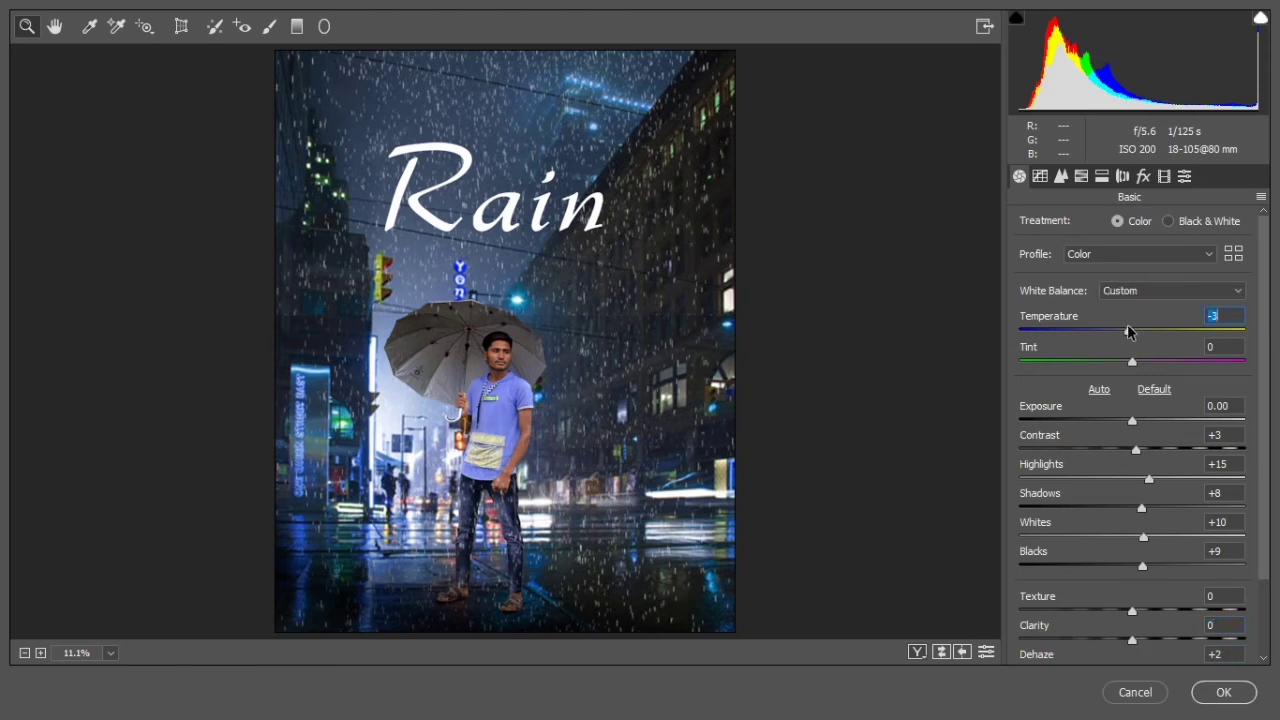
# Step: Set the Blue Primary calibration saturation to about +23, and the HSL saturation of Oranges to -20 and Aquas to +68
pyautogui.click(1164, 176)
pyautogui.moveTo(1213, 559); pyautogui.dragTo(1178, 557)
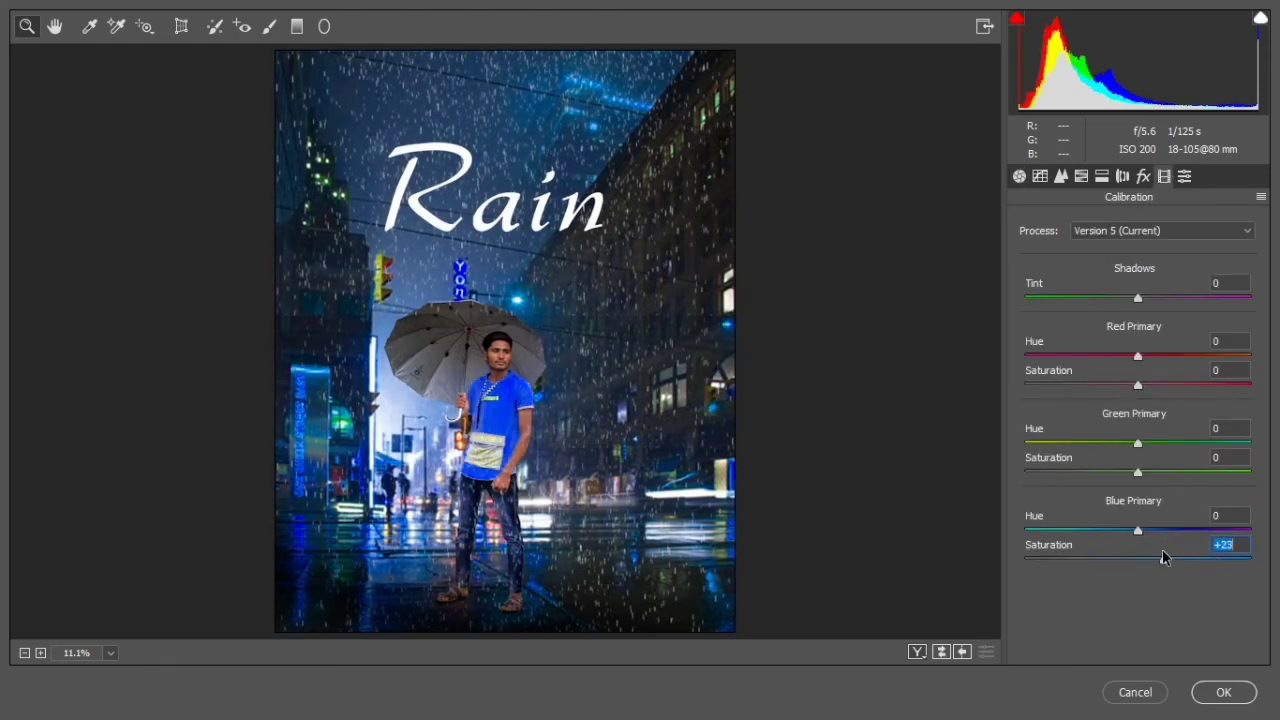
pyautogui.click(1078, 178)
pyautogui.moveTo(1136, 330); pyautogui.dragTo(1114, 330)
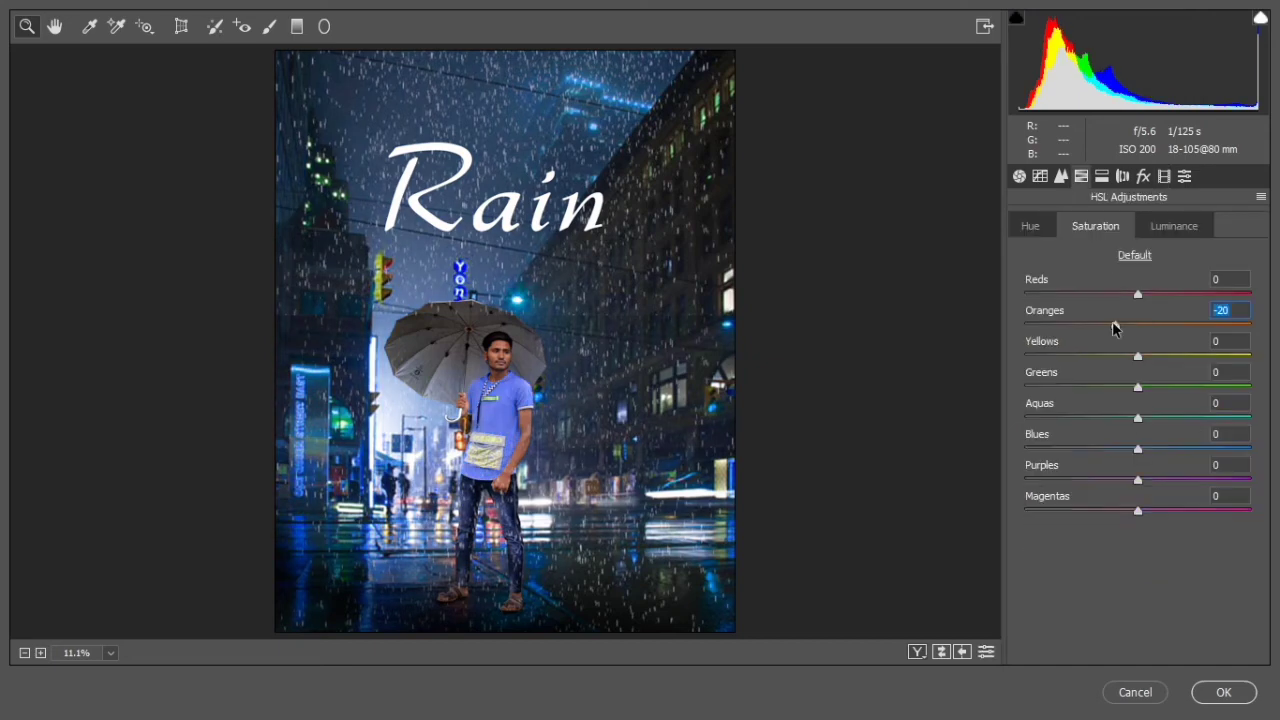
pyautogui.moveTo(1138, 418); pyautogui.dragTo(1222, 418)
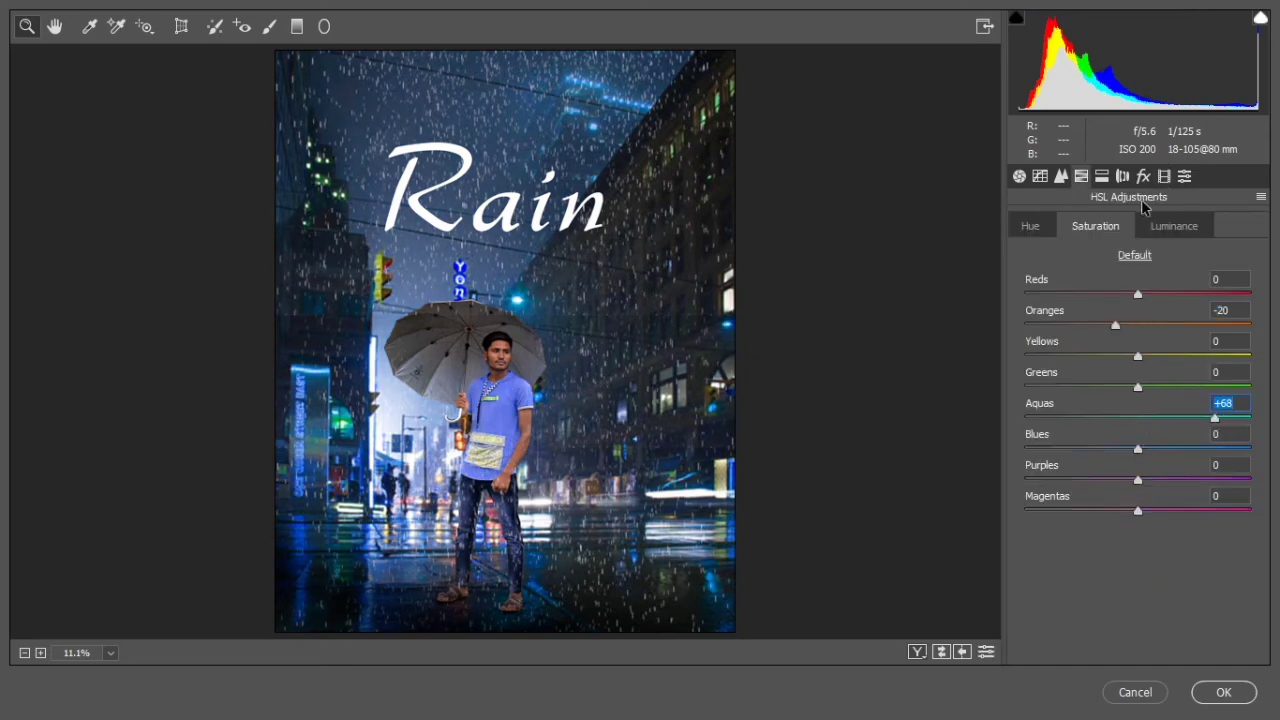
# Step: Set the lens vignetting amount to -56 and the Split Toning highlights hue to 215, and apply the Camera Raw Filter
pyautogui.click(1122, 176)
pyautogui.moveTo(1138, 531); pyautogui.dragTo(1076, 531)
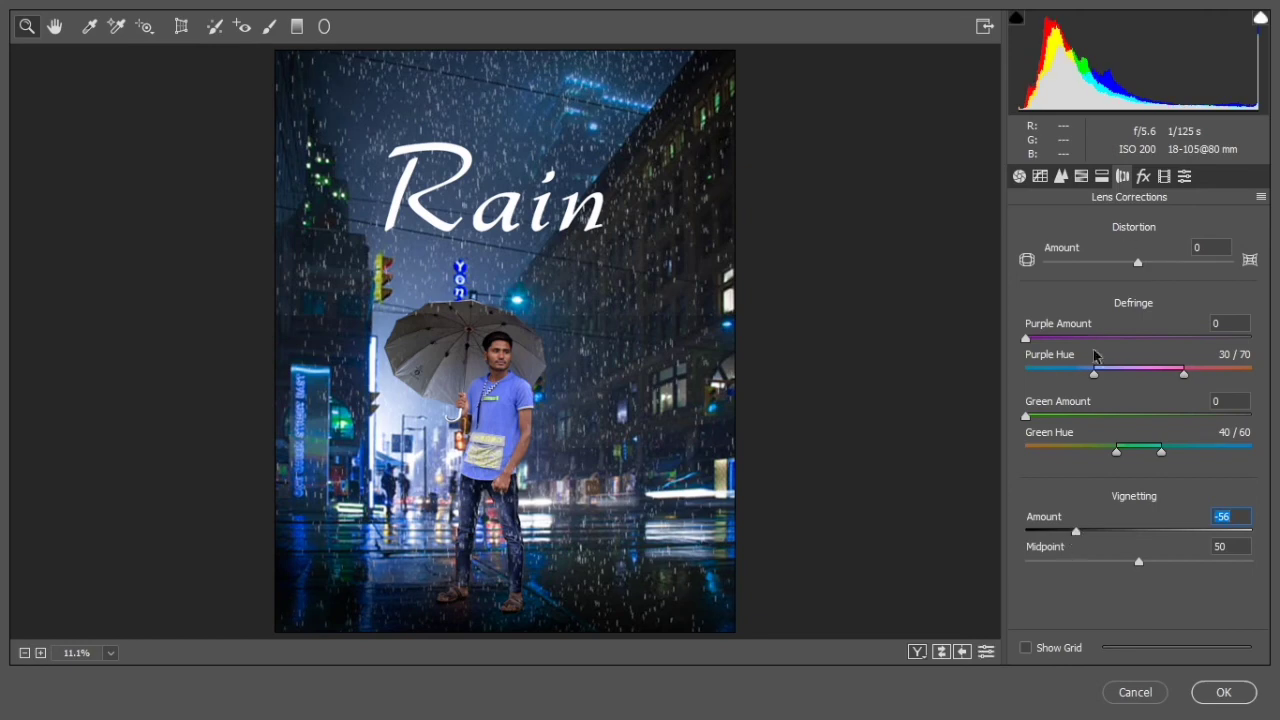
pyautogui.click(1101, 176)
pyautogui.moveTo(1143, 261); pyautogui.dragTo(1161, 258)
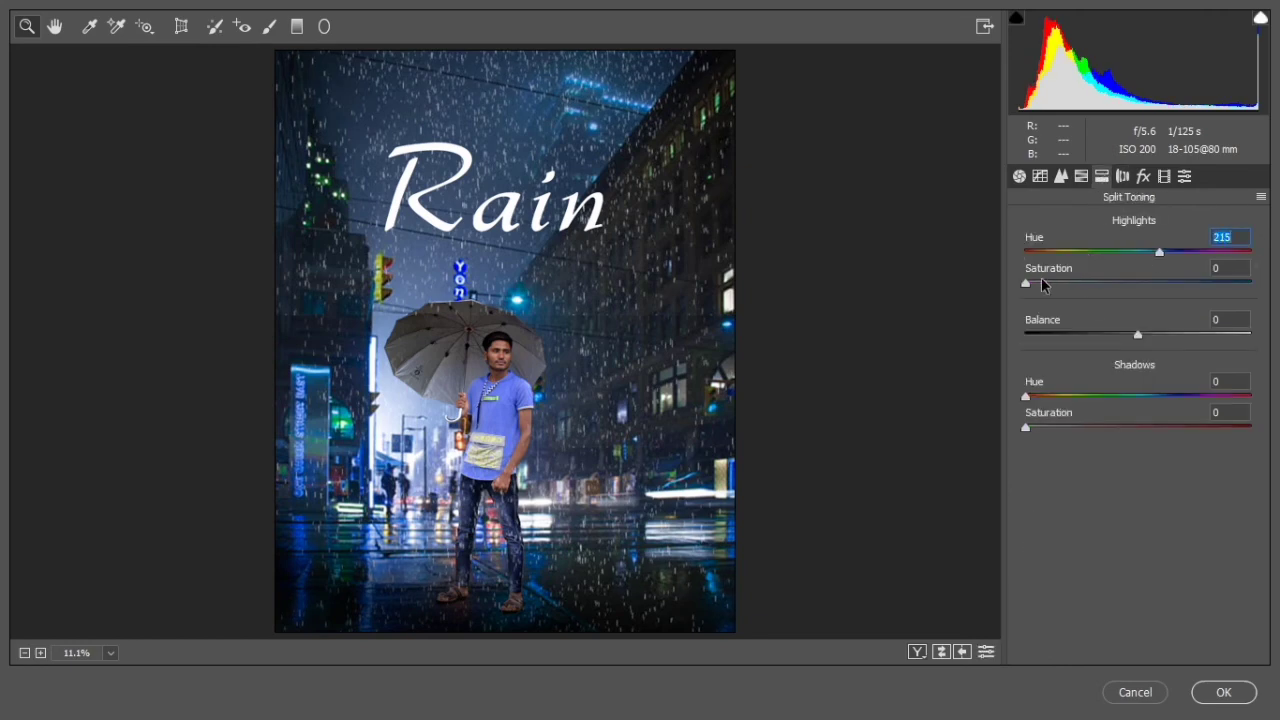
pyautogui.click(1223, 692)
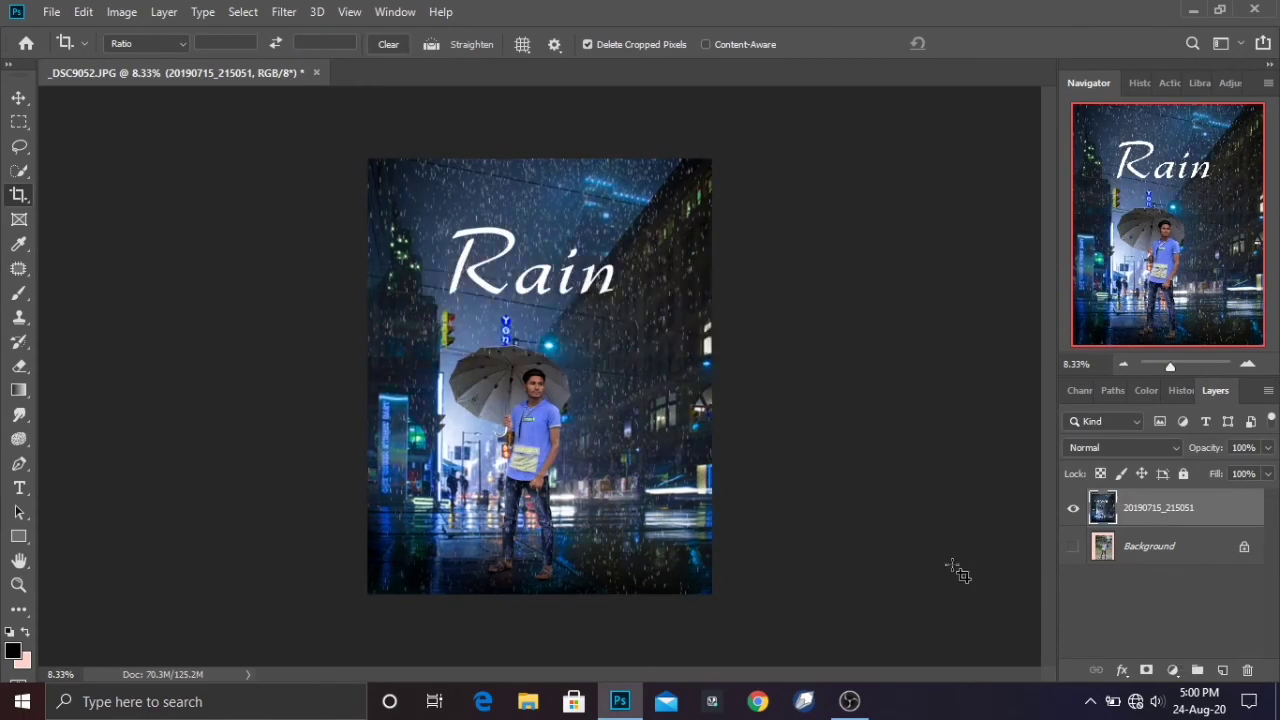
# Step: Place the SE logo 20200524_094805 from the logopng folder, scaled to about 4.31% in the picture's upper-left corner
pyautogui.click(52, 11)
pyautogui.click(191, 364)
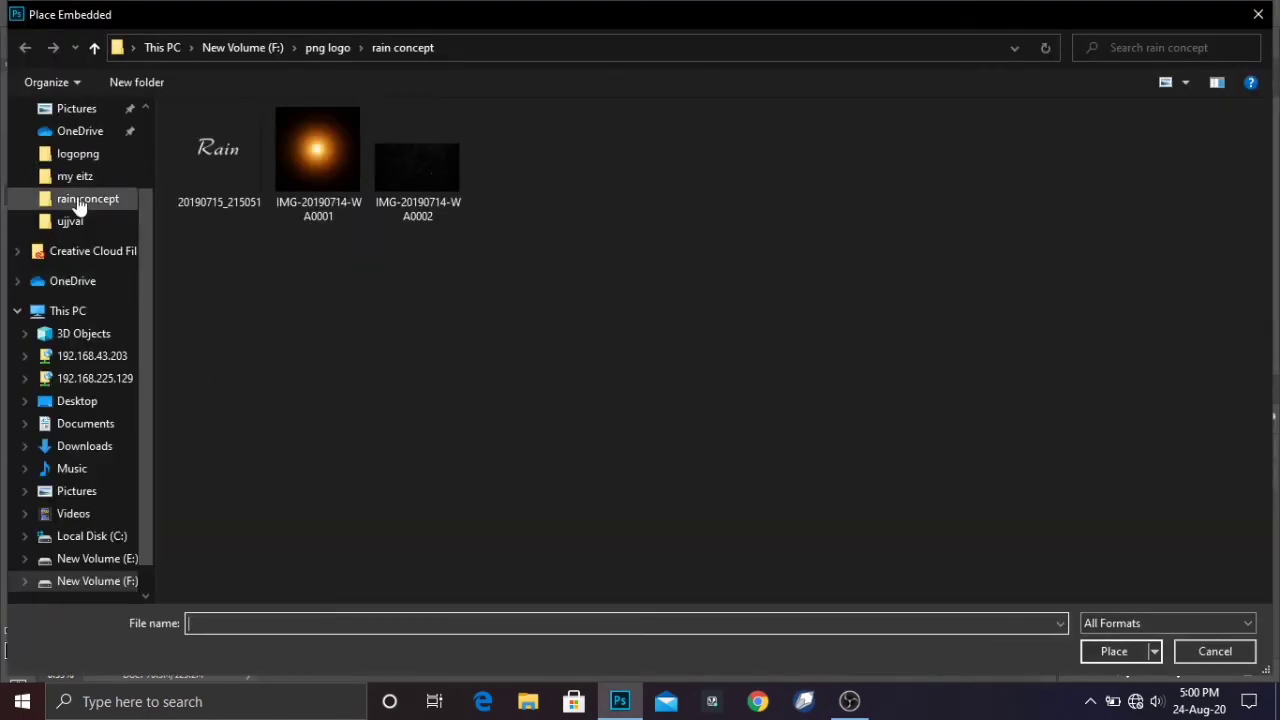
pyautogui.click(78, 155)
pyautogui.doubleClick(1112, 267)
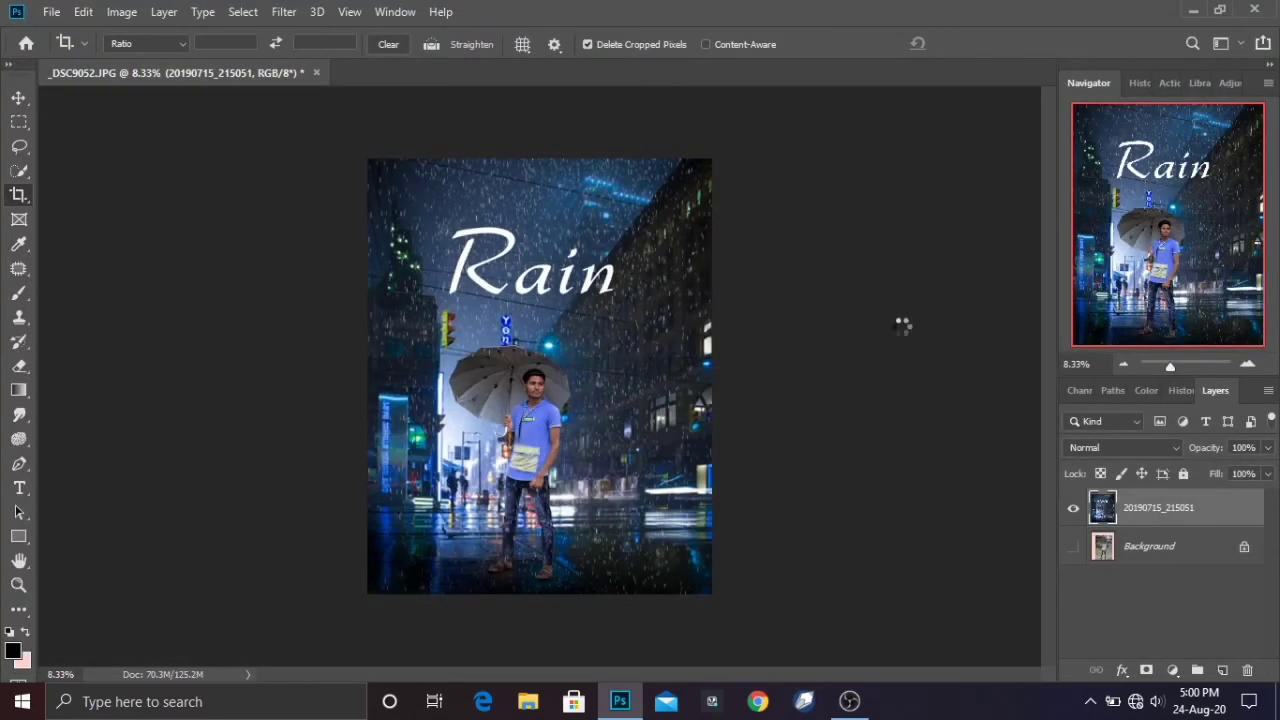
pyautogui.moveTo(729, 537); pyautogui.dragTo(399, 193)
pyautogui.click(714, 42)
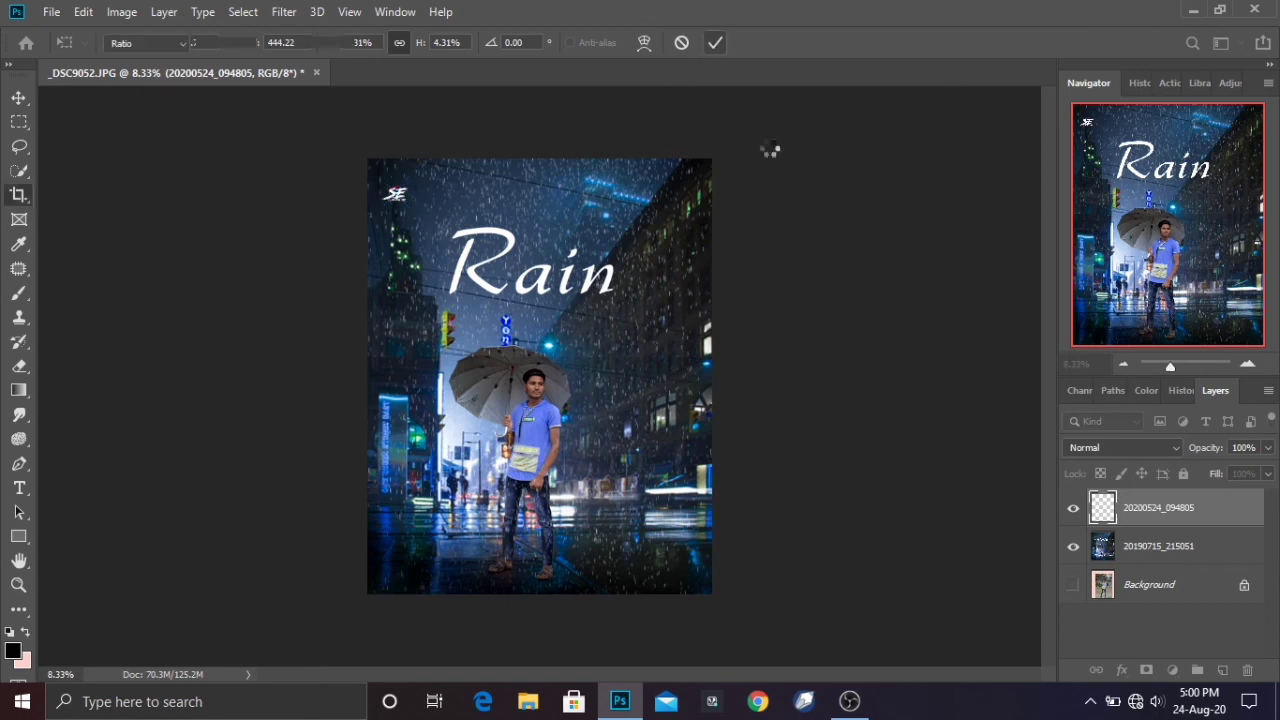
# Step: Merge the SE logo layer with the finished picture layer
pyautogui.keyDown('shift'); pyautogui.click(1140, 546); pyautogui.keyUp('shift')
pyautogui.rightClick(1140, 548)
pyautogui.click(1081, 556)
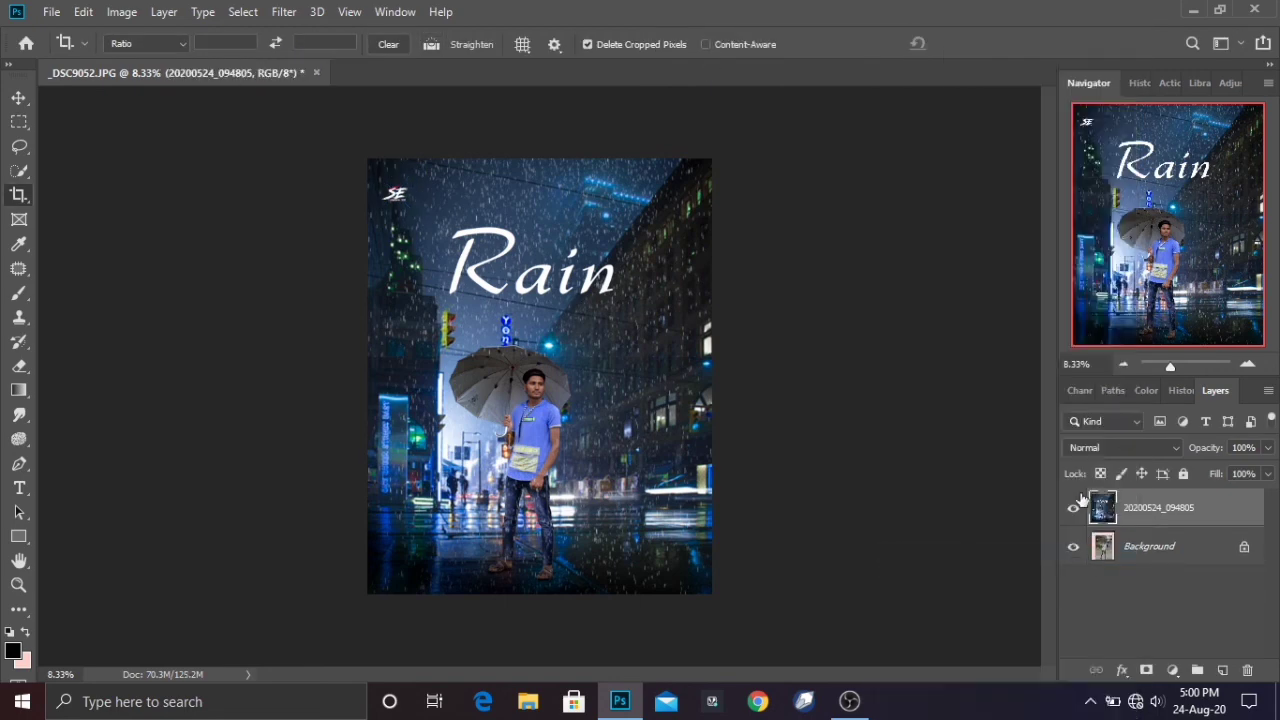